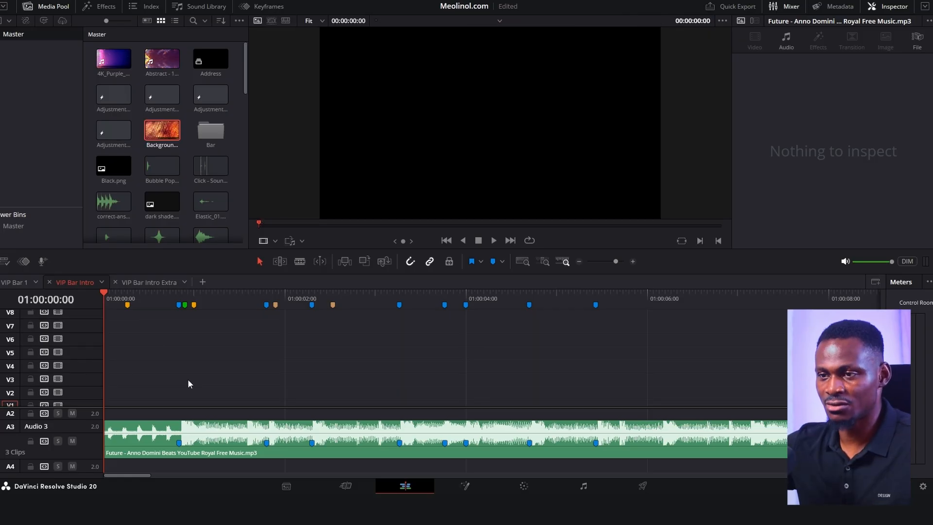
Step: Place the Background - 4423.mp4 clip on V1 at the timeline start and play it back against the music
left_click_drag(162, 130, 127, 399)
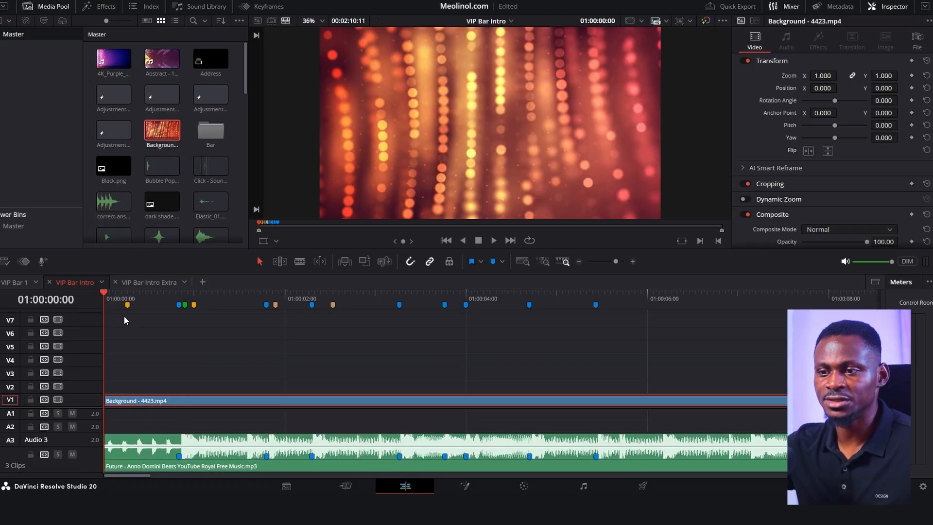
key("space")
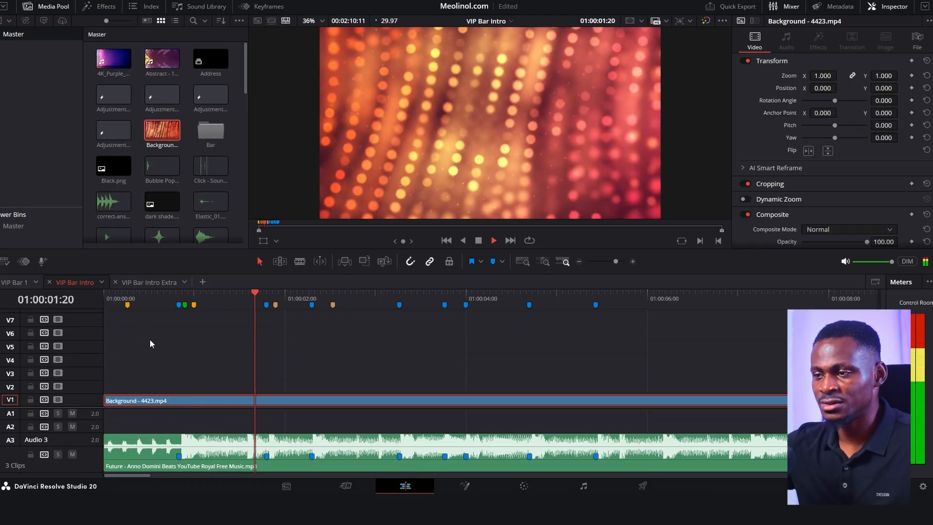
key("space")
left_click_drag(391, 296, 115, 330)
key("space")
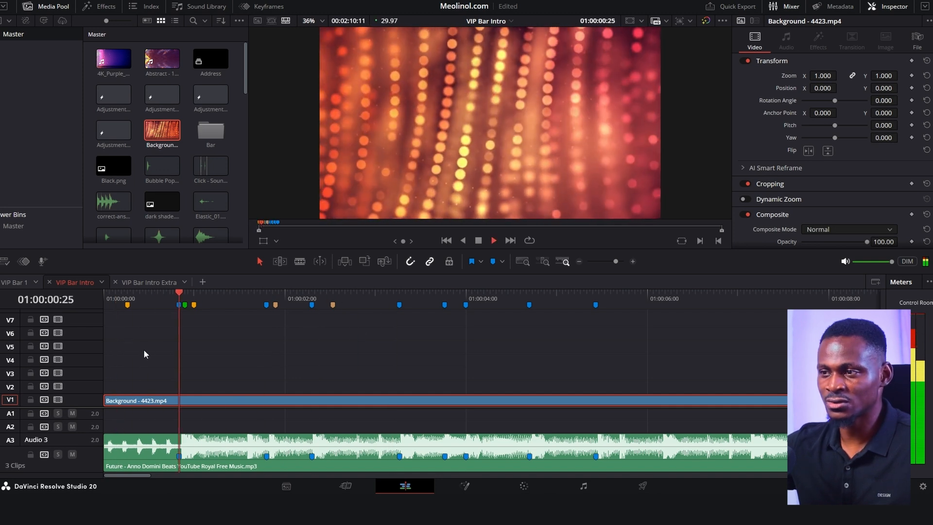
key("space")
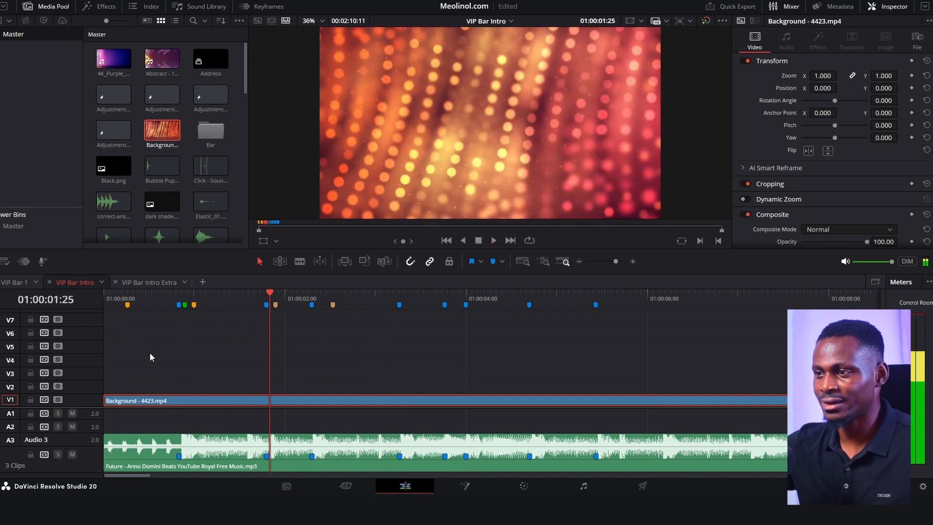
left_click_drag(270, 292, 68, 331)
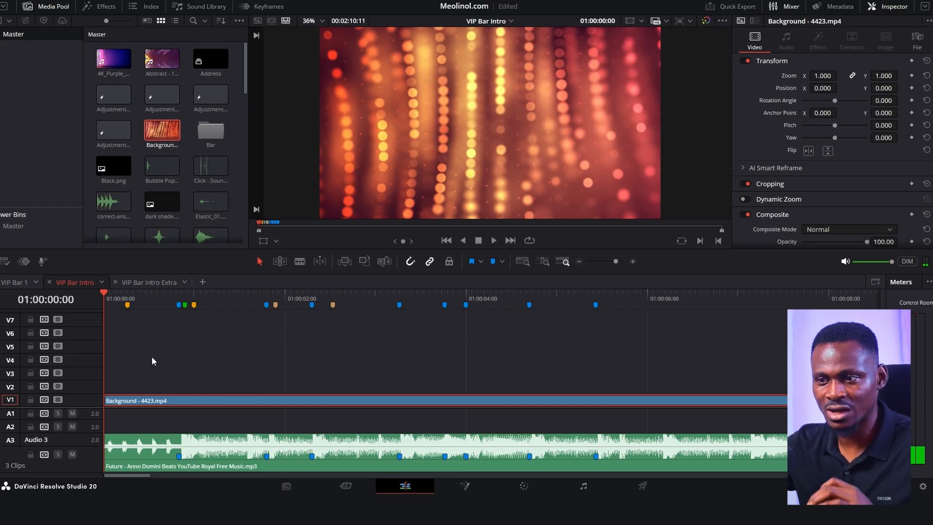
Step: Add a Solid Color generator on V2 at the timeline start, above the background clip
left_click(109, 8)
left_click(6, 85)
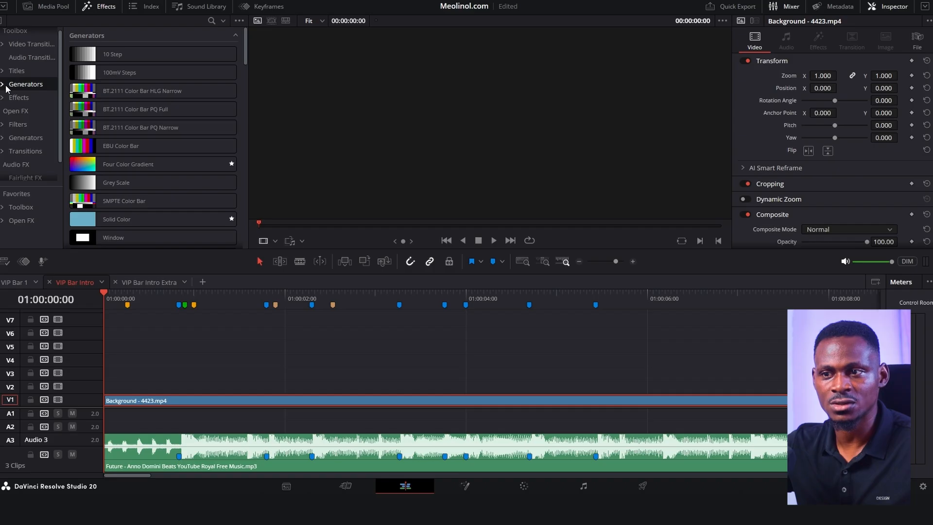
left_click(142, 220)
left_click_drag(141, 220, 102, 388)
left_click(194, 387)
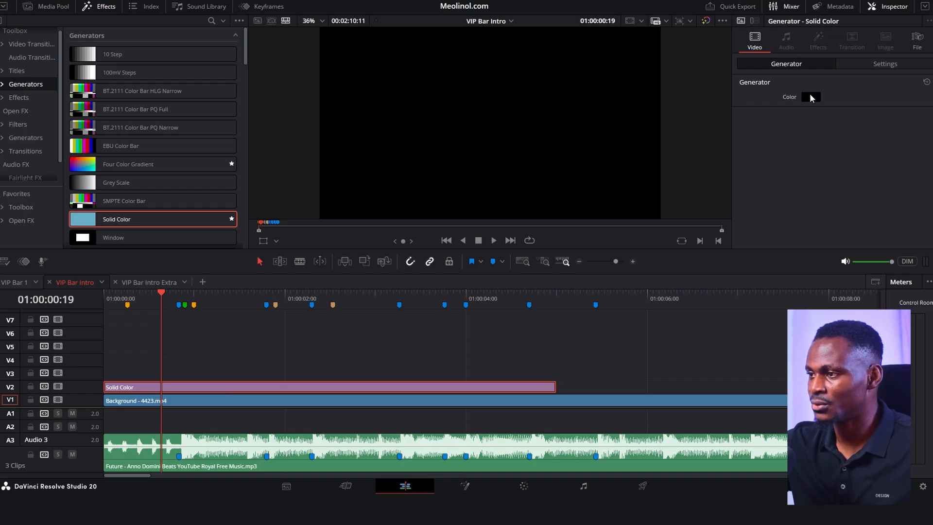
Step: Set the Solid Color generator's color to purple, #aa00ff
left_click(809, 98)
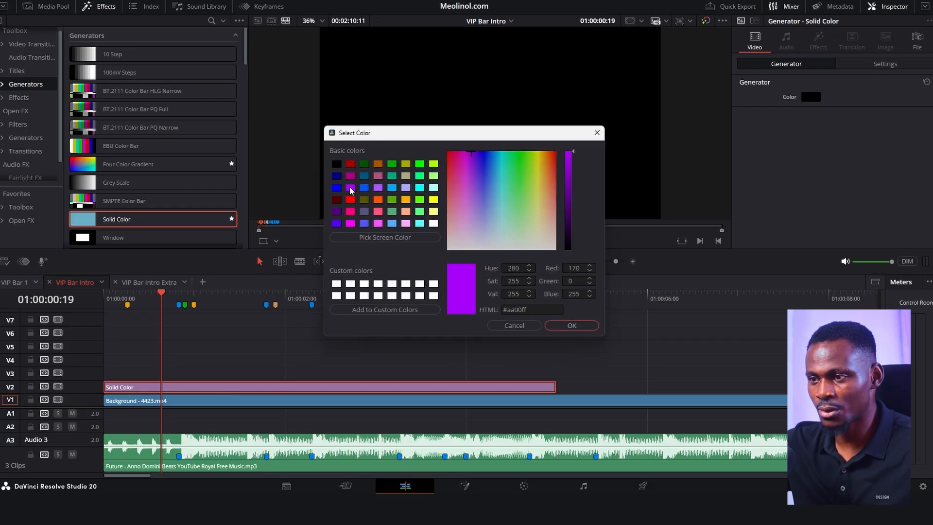
left_click(350, 188)
left_click(569, 325)
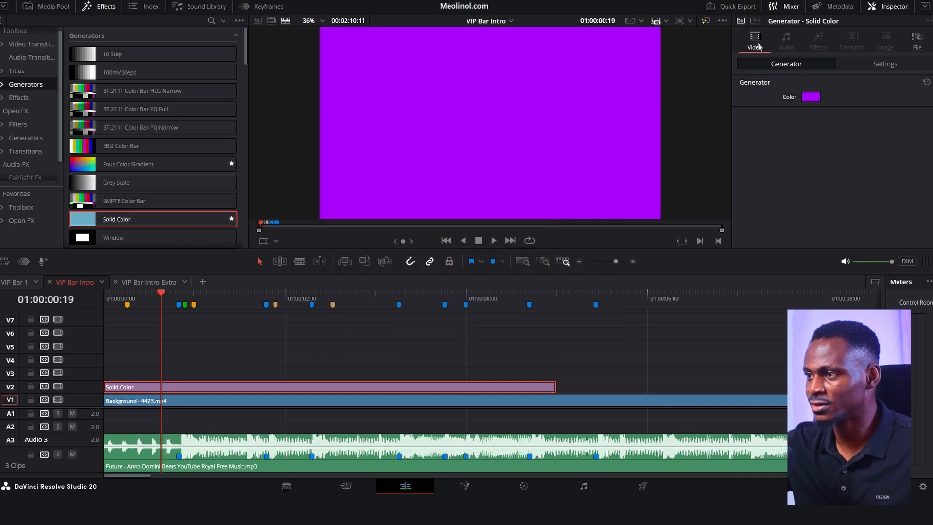
Step: Reduce the Solid Color clip's opacity to 25 so it tints the background clip
left_click(886, 66)
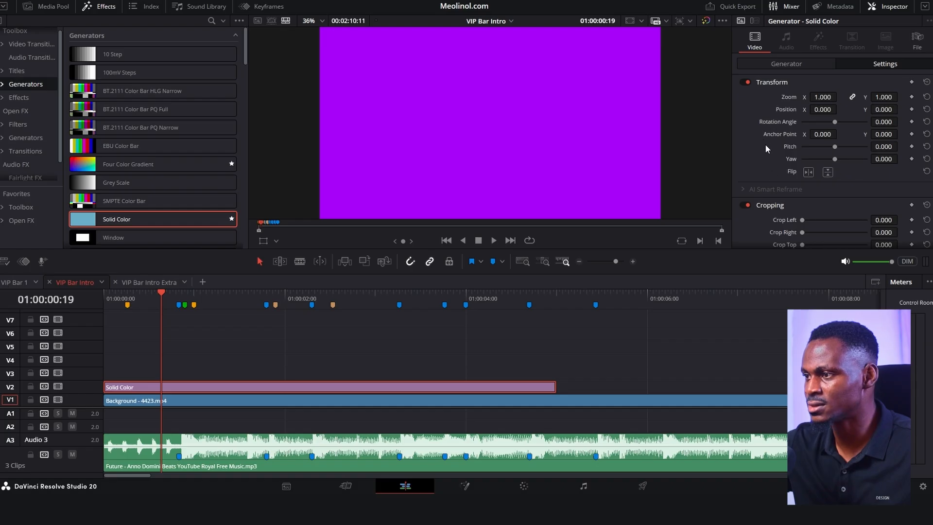
scroll(760, 130, "down", 5)
scroll(843, 217, "down", 2)
left_click(882, 208)
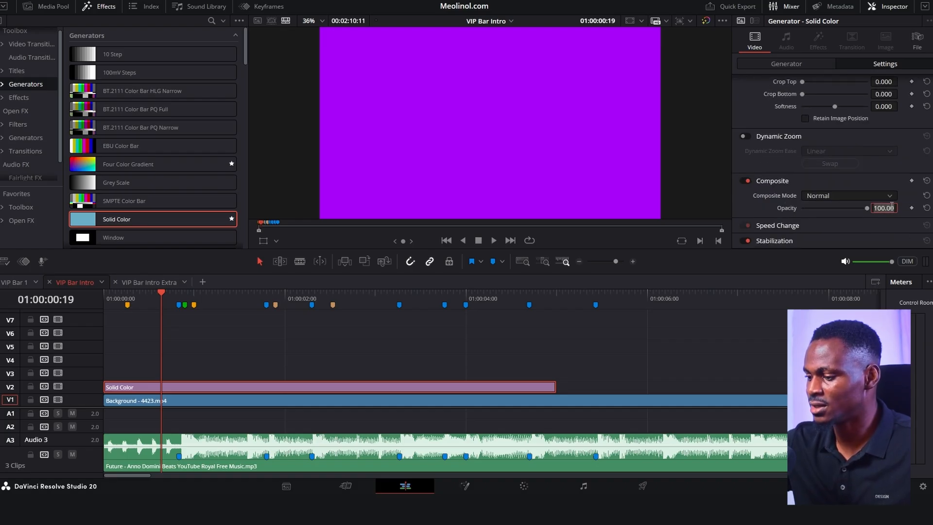
type("25")
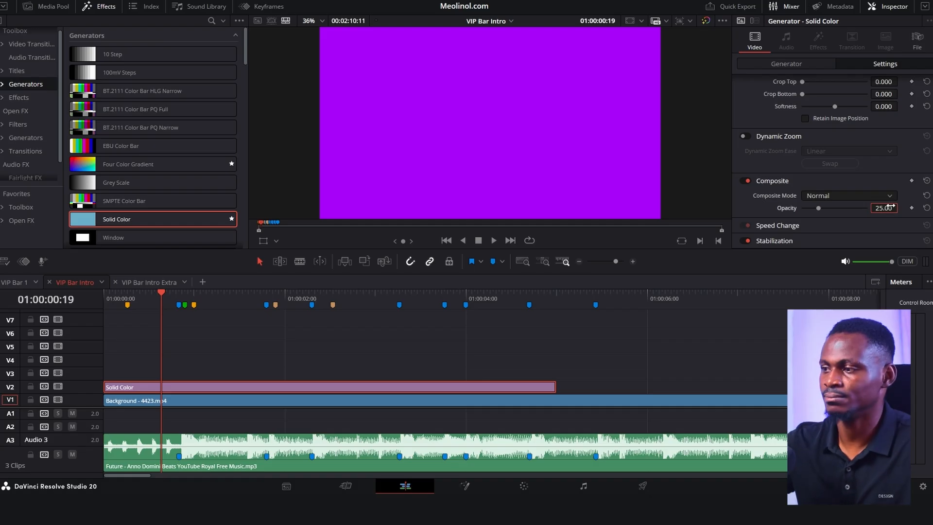
key("Return")
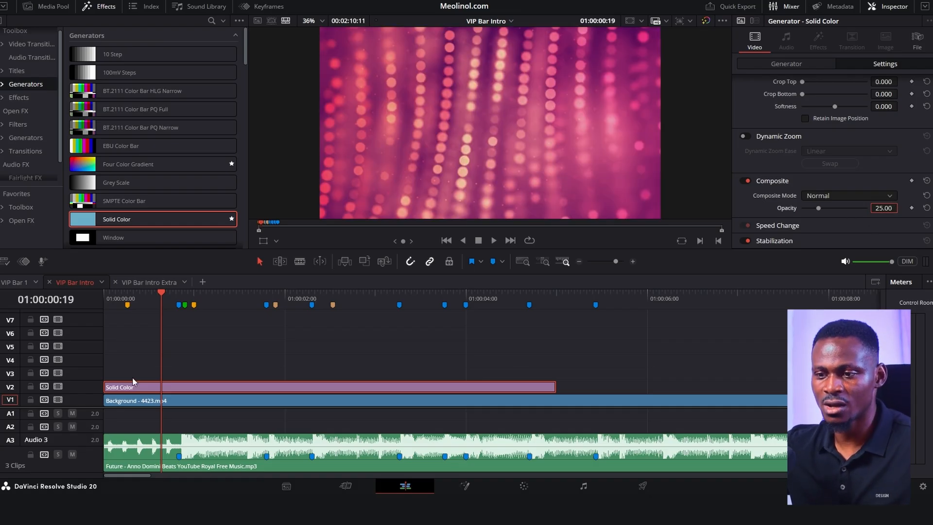
Step: Toggle the V2 track's visibility off and on to compare the background with and without the purple tint
left_click(61, 386)
left_click(60, 386)
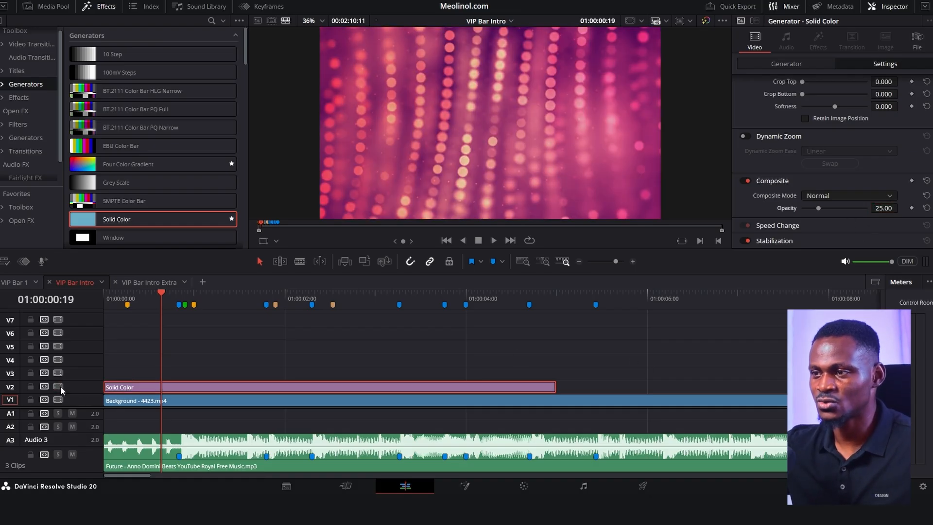
left_click(60, 385)
left_click(61, 386)
left_click(60, 386)
left_click(60, 385)
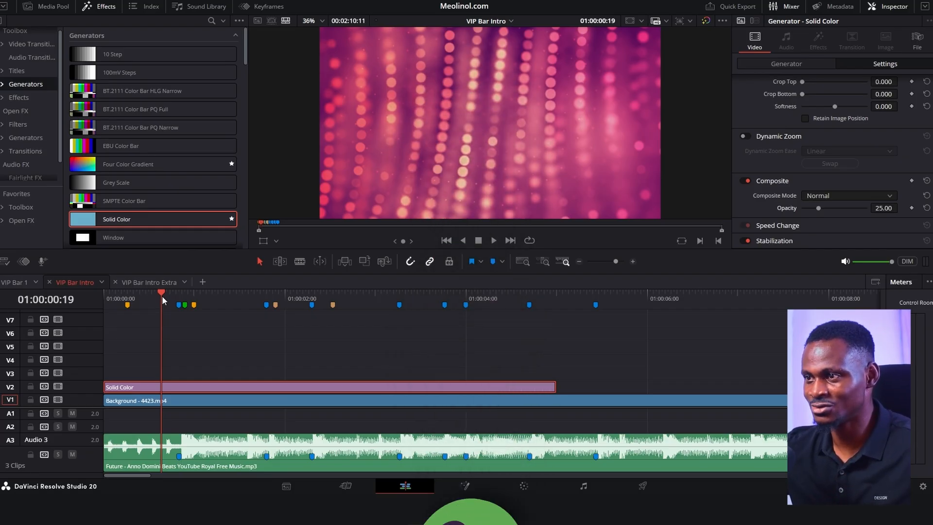
Step: Add an Adjustment Clip on V3 at the timeline start, above the Solid Color clip
key("Home")
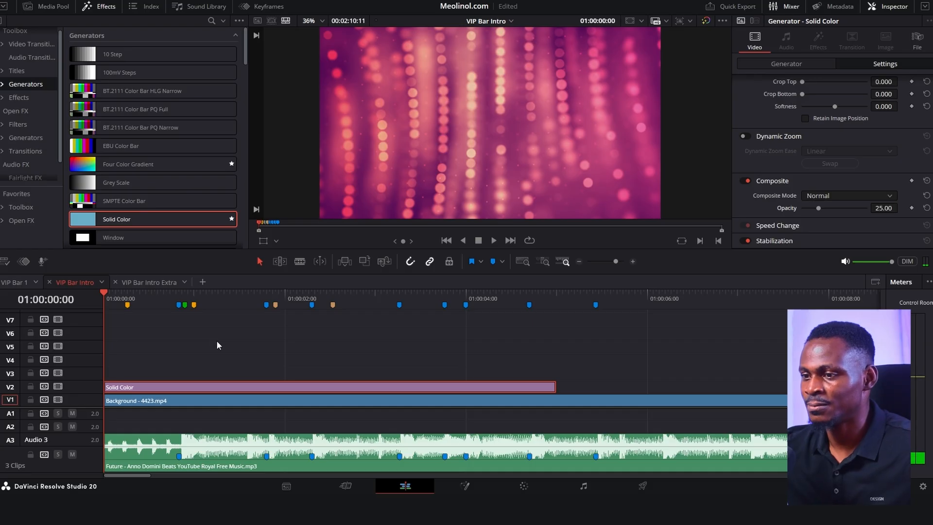
left_click(18, 97)
left_click_drag(125, 54, 105, 372)
left_click(139, 372)
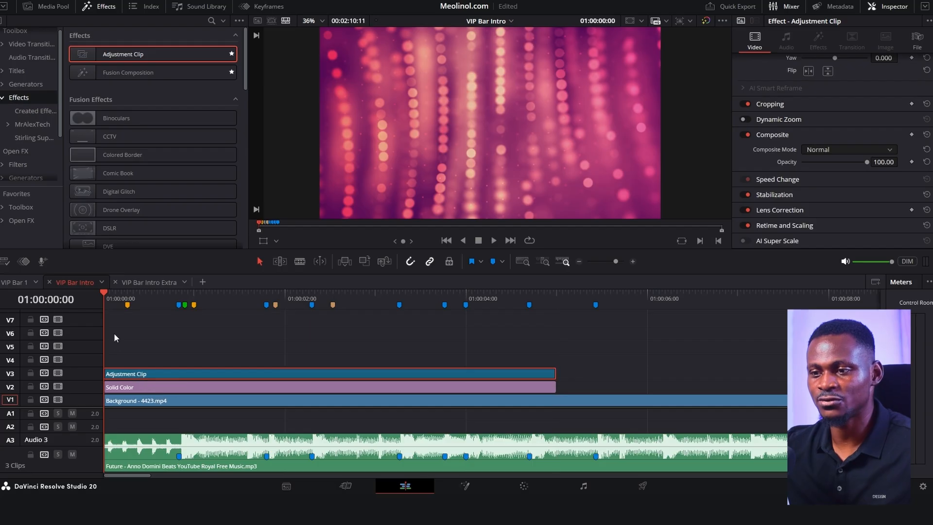
Step: Move the playhead to the first marker at 01:00:00:08 and open the Adjustment Clip in Fusion
left_click(123, 299)
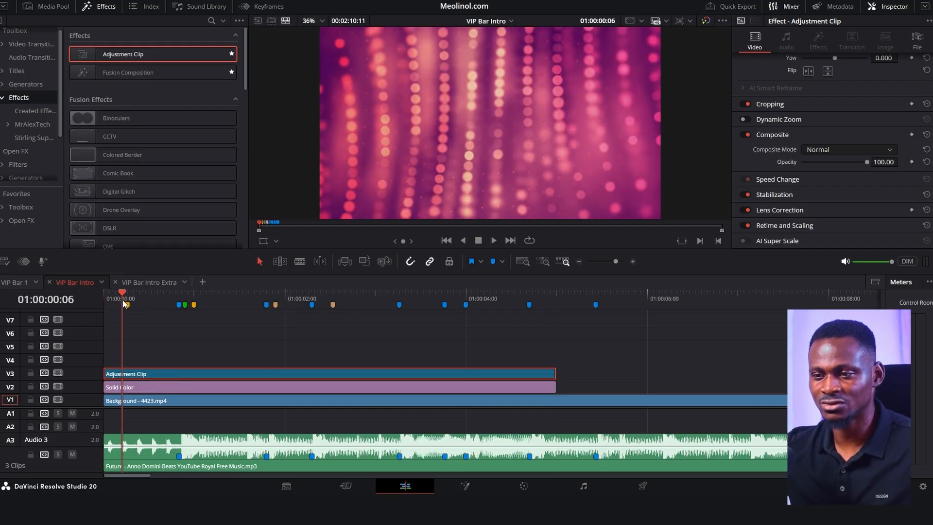
mouse_move(122, 300)
left_mouse_down()
mouse_move(134, 298)
mouse_move(124, 301)
left_mouse_up()
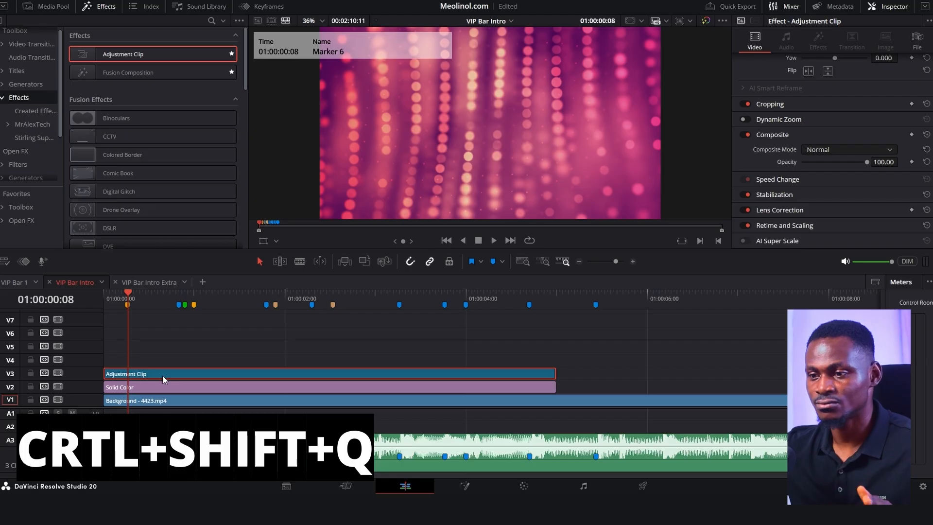
key("ctrl+shift+q")
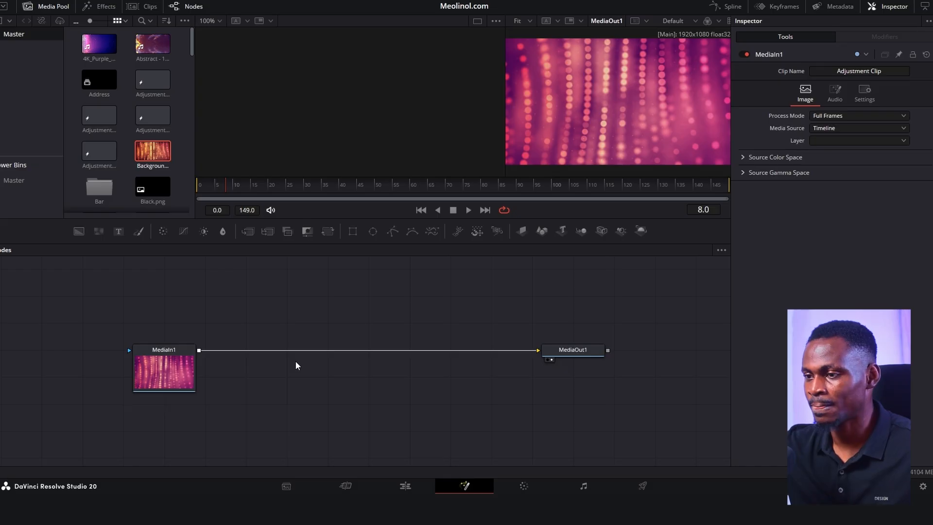
Step: Add an sEllipse shape node to the Fusion composition
mouse_move(175, 362)
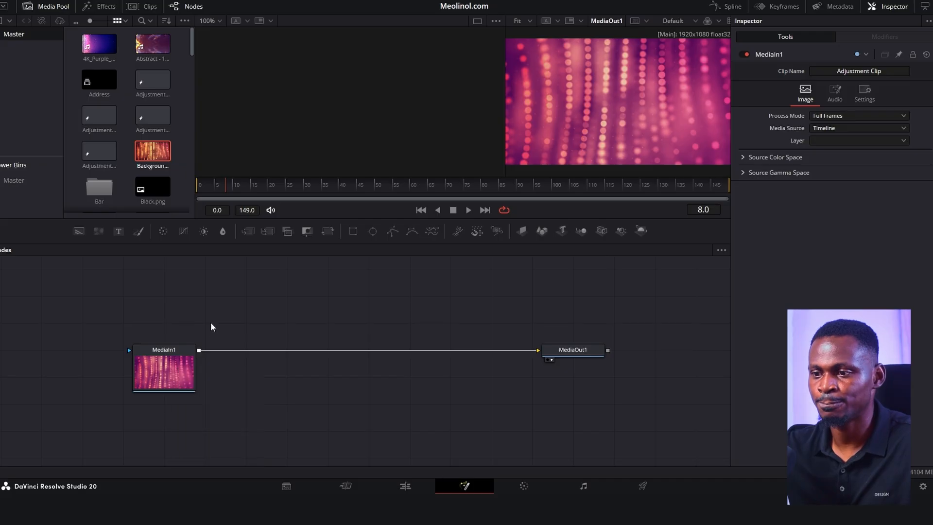
key("shift+space")
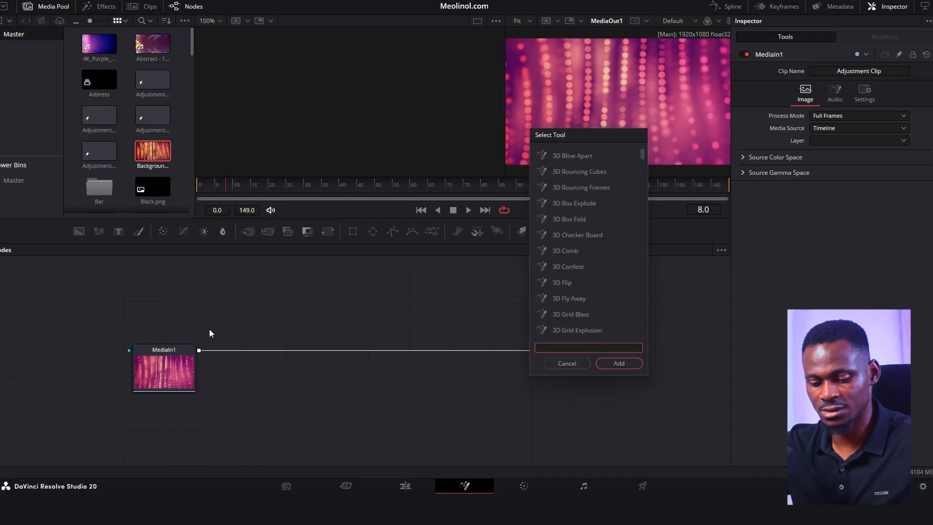
type("sel")
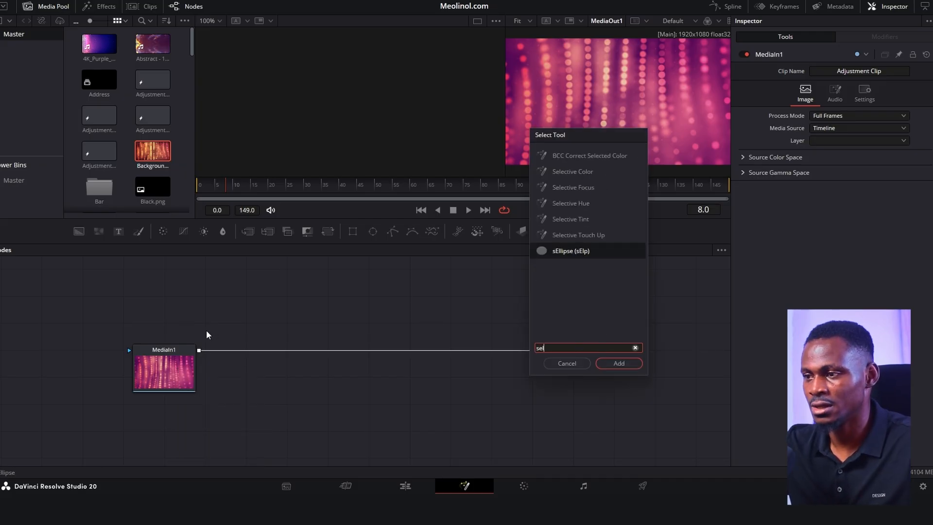
left_click(619, 364)
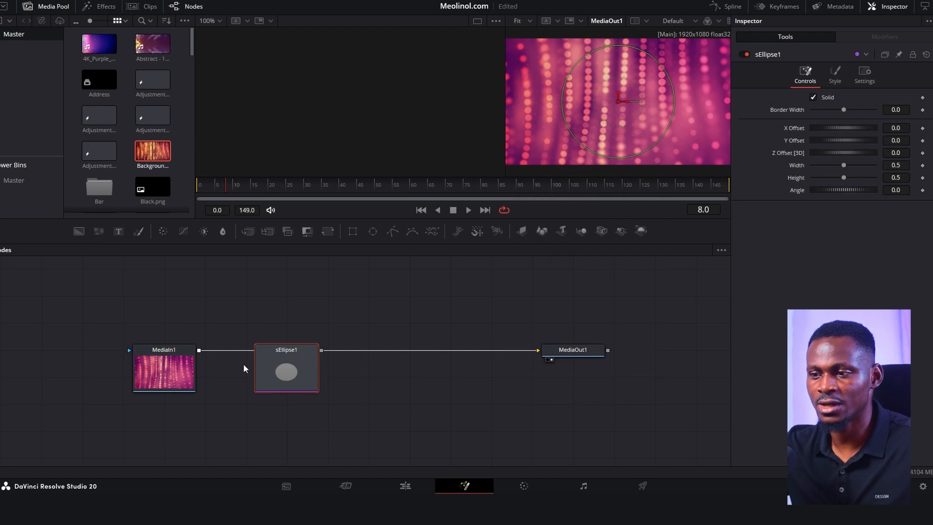
Step: Move the sEllipse node above MediaIn1, off the main connection, and line up MediaIn1 and MediaOut1 on a lower row
left_click_drag(293, 371, 230, 305)
left_click_drag(166, 367, 167, 388)
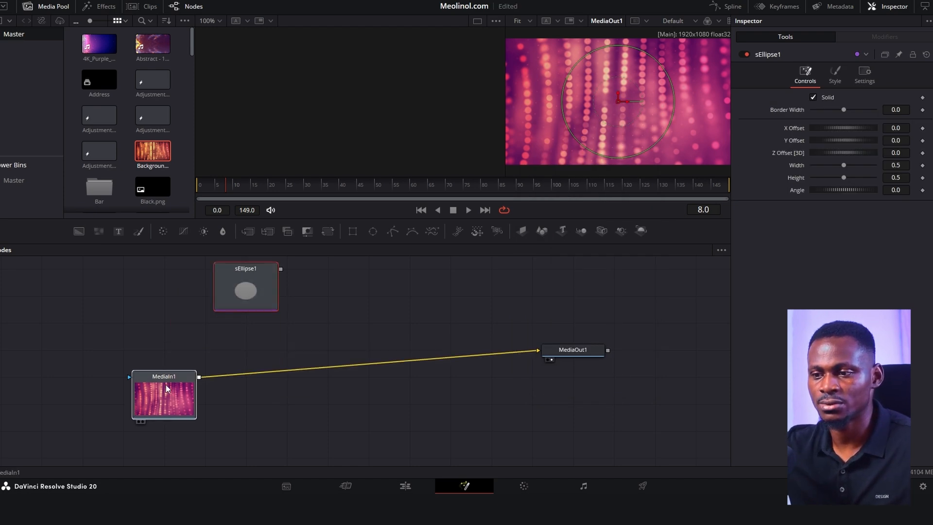
left_click_drag(583, 352, 583, 398)
left_click_drag(583, 398, 583, 379)
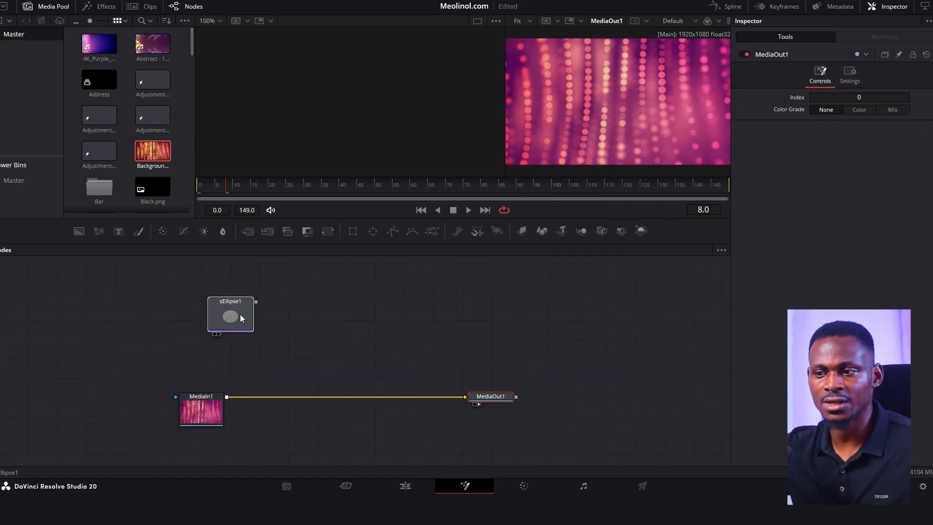
left_click(240, 317)
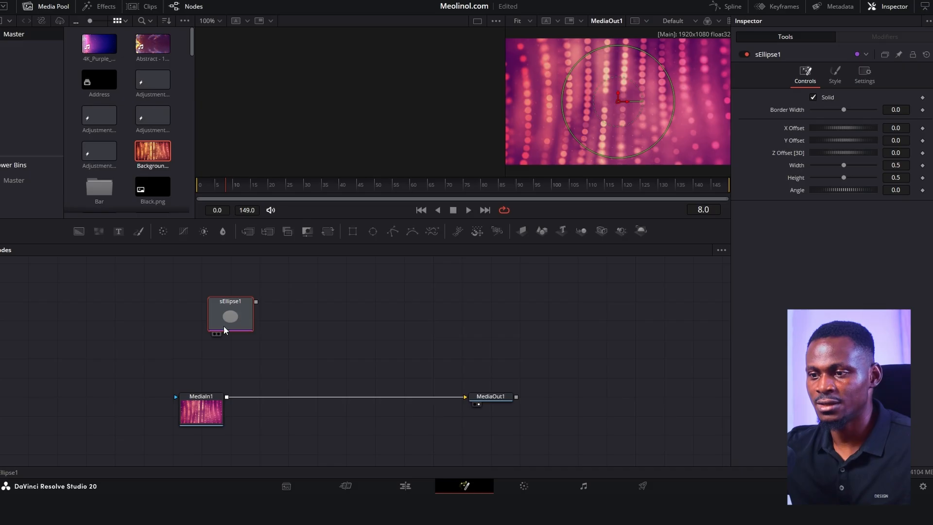
left_click_drag(224, 330, 195, 348)
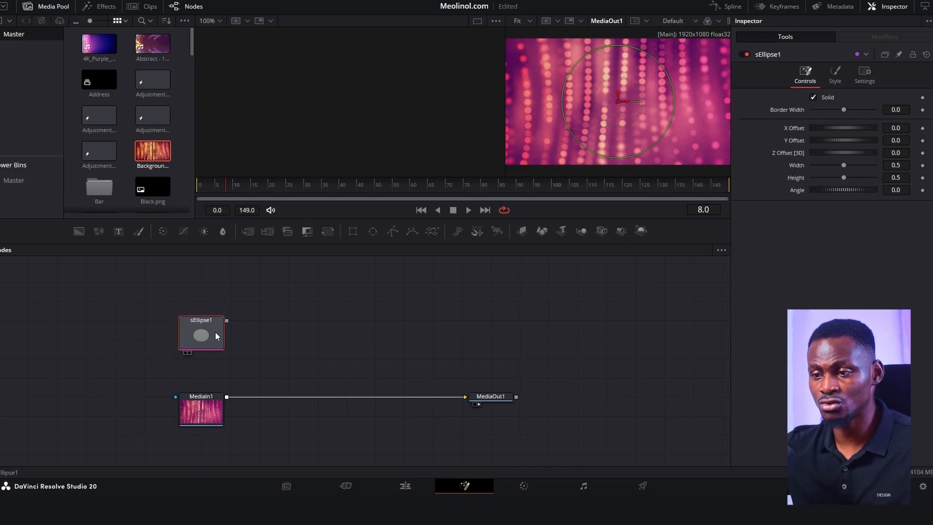
Step: Add an Extrude 3D node after the sEllipse node and shift the ellipse node slightly away from MediaIn1
key("shift+space")
type("sel")
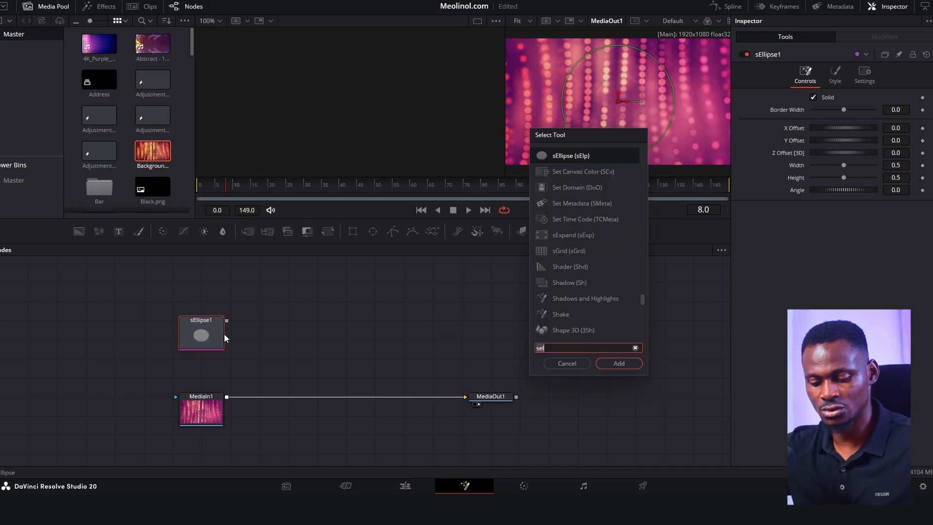
key("BackSpace")
key("BackSpace")
key("BackSpace")
type("extr")
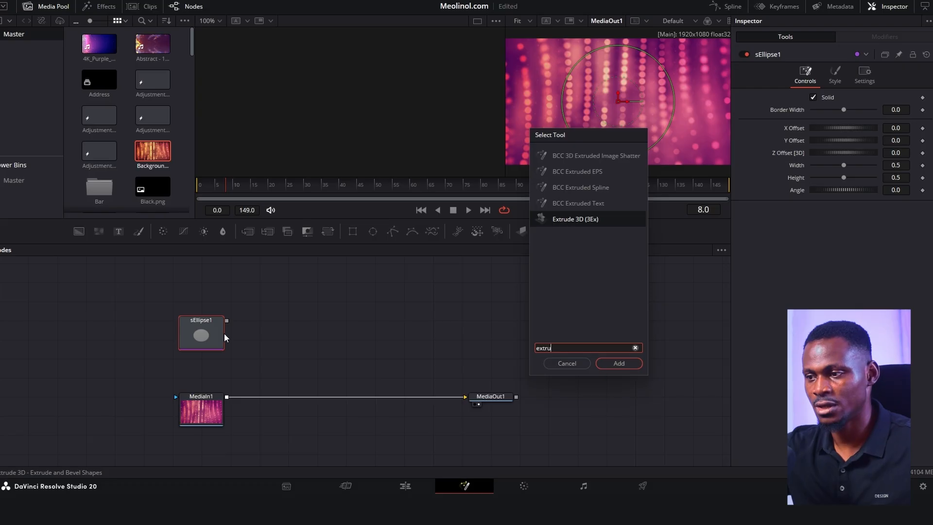
type("u")
left_click(620, 363)
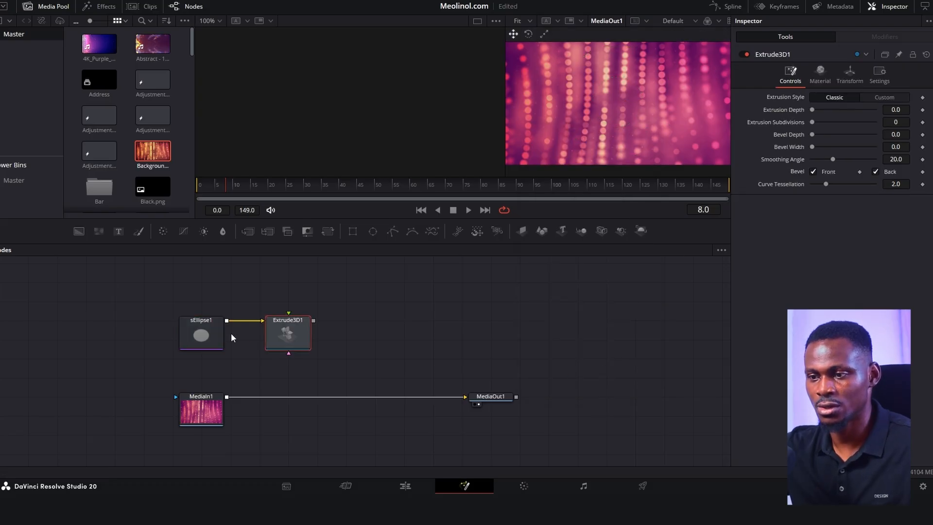
left_click_drag(214, 334, 184, 335)
Step: Show the Extrude3D1 node in the 3D viewer and set its extrusion depth to about 0.033
left_click(258, 339)
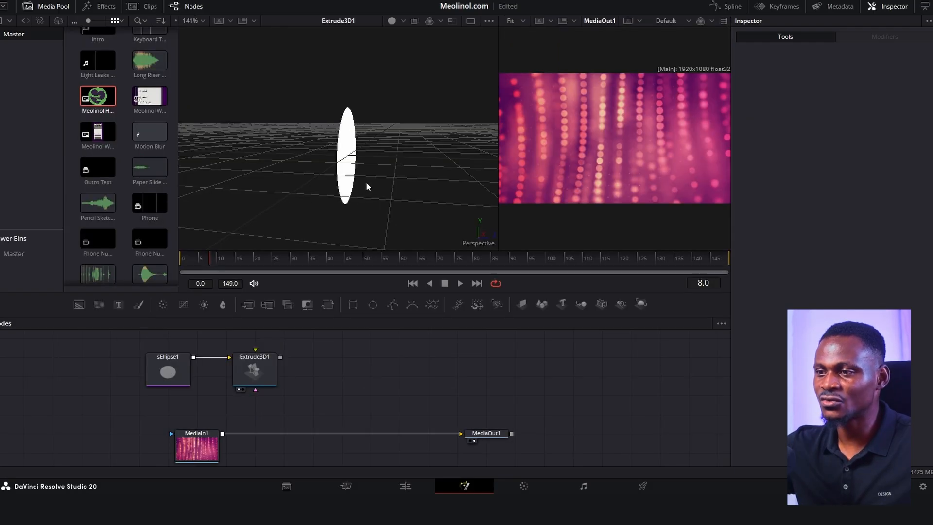
left_click_drag(366, 181, 399, 203)
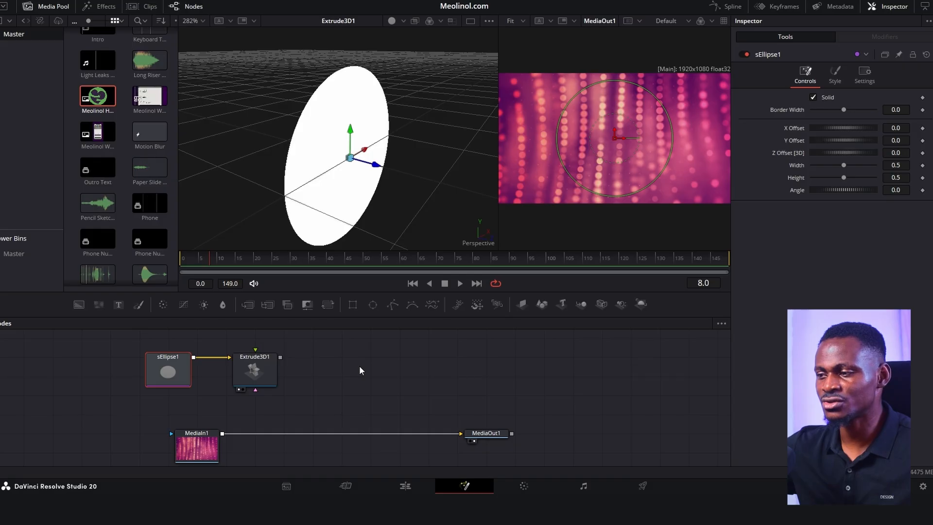
left_click(259, 371)
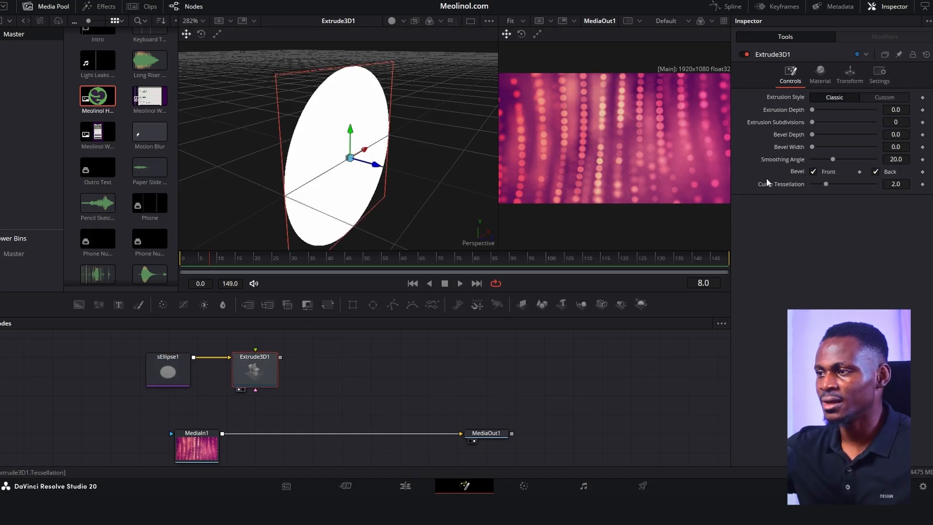
left_click_drag(810, 107, 823, 123)
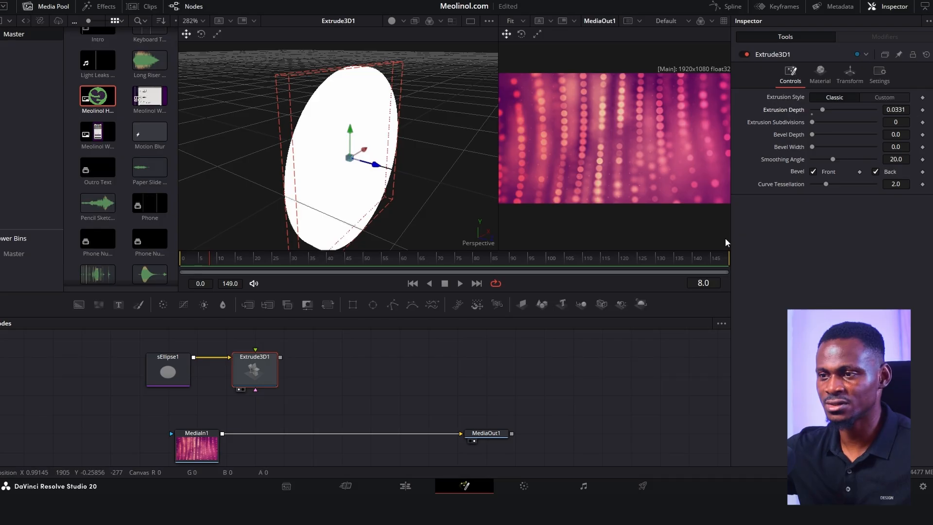
Step: Bring Meolinol Hotel Logo-01.png into the composition and connect it from above to Extrude3D1 as its surface material
mouse_move(324, 200)
left_mouse_down()
mouse_move(360, 188)
mouse_move(319, 202)
mouse_move(400, 156)
mouse_move(241, 197)
mouse_move(393, 237)
mouse_move(429, 144)
mouse_move(390, 135)
mouse_move(324, 203)
mouse_move(380, 195)
mouse_move(321, 193)
left_mouse_up()
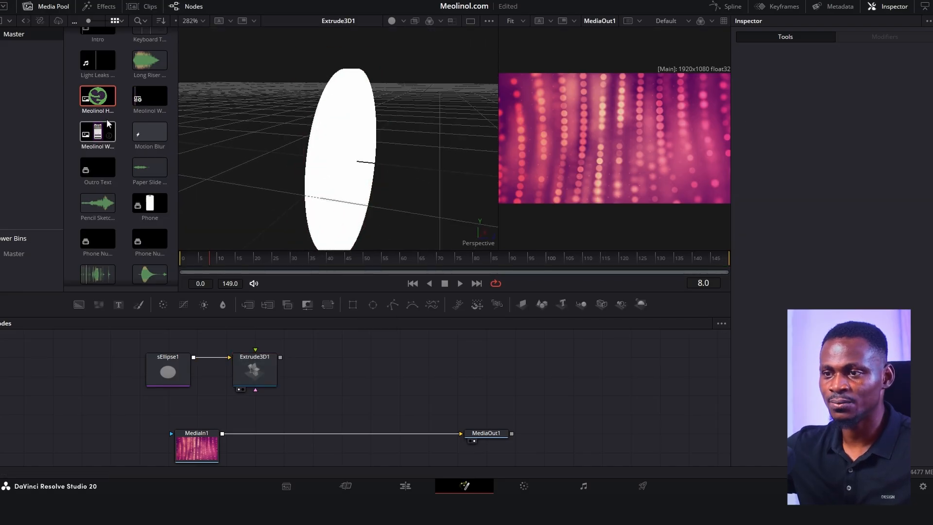
left_click_drag(93, 92, 323, 389)
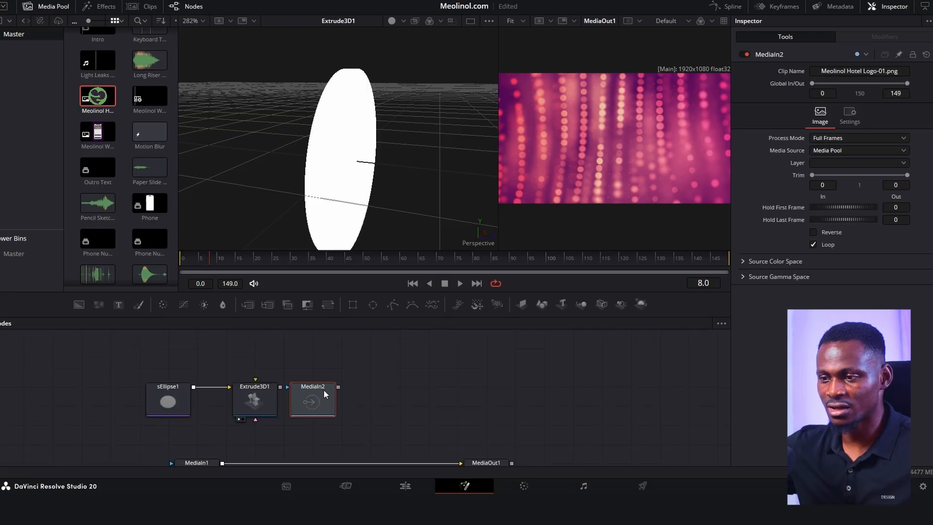
left_click_drag(327, 428, 256, 421)
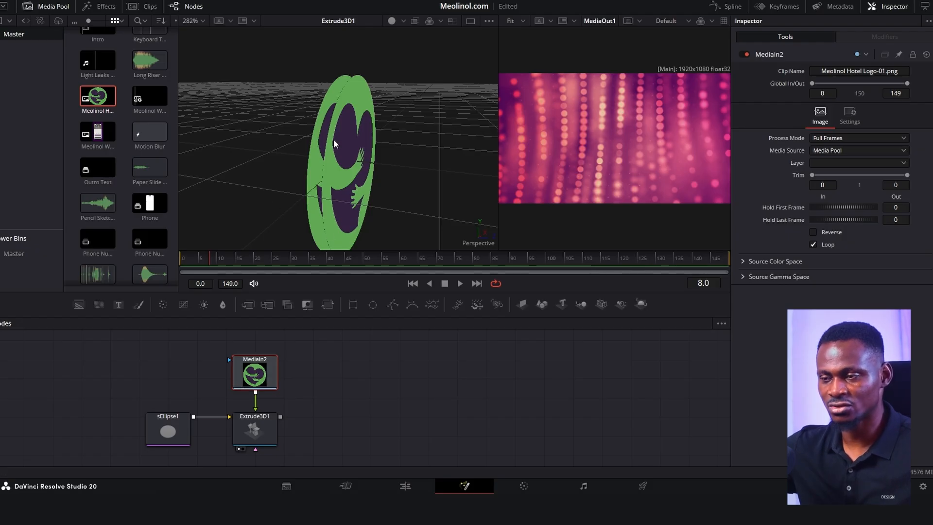
left_click_drag(344, 160, 257, 156)
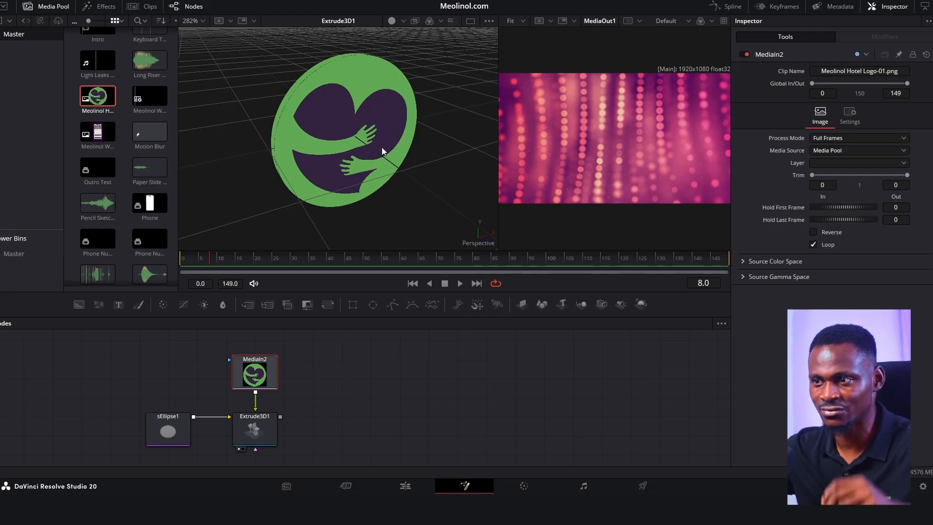
Step: Move MediaIn2 higher to make room and insert a Transform node between it and Extrude3D1
left_click_drag(262, 374, 263, 355)
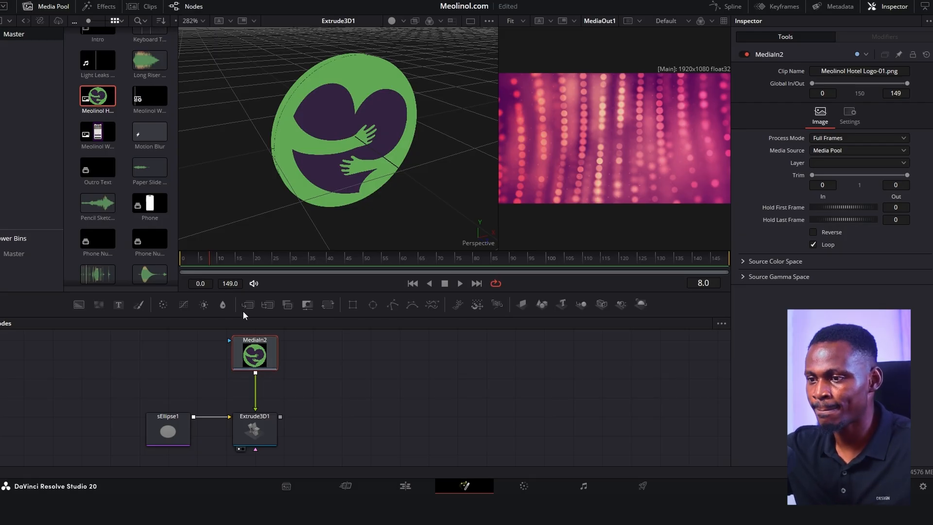
left_click(327, 304)
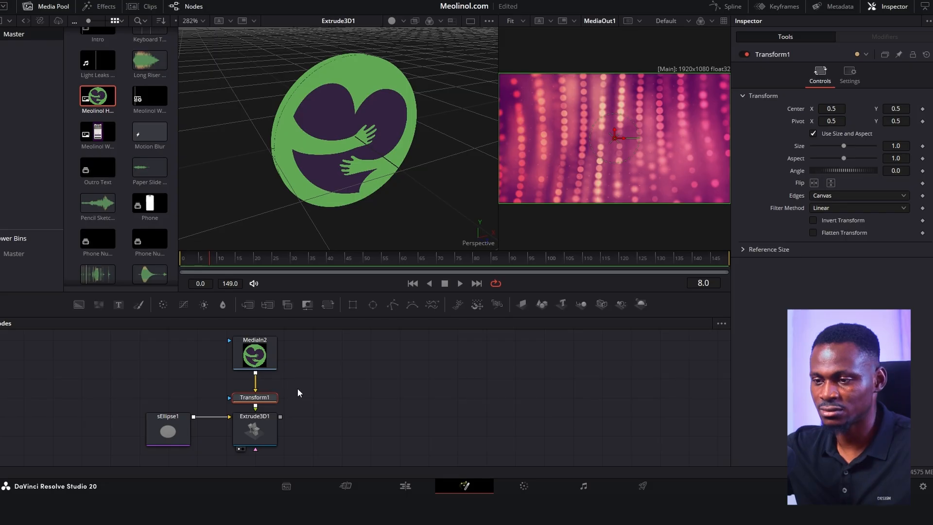
scroll(295, 381, "down", 2)
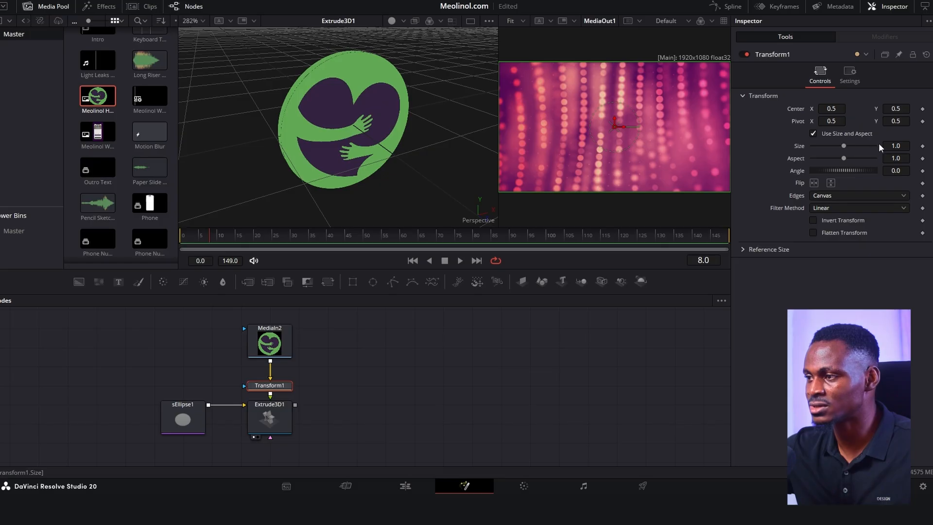
Step: Set the Transform1 size to about 1.076 so the logo's green covers the disc's extruded edge
left_click_drag(895, 146, 903, 146)
scroll(348, 129, "up", 3)
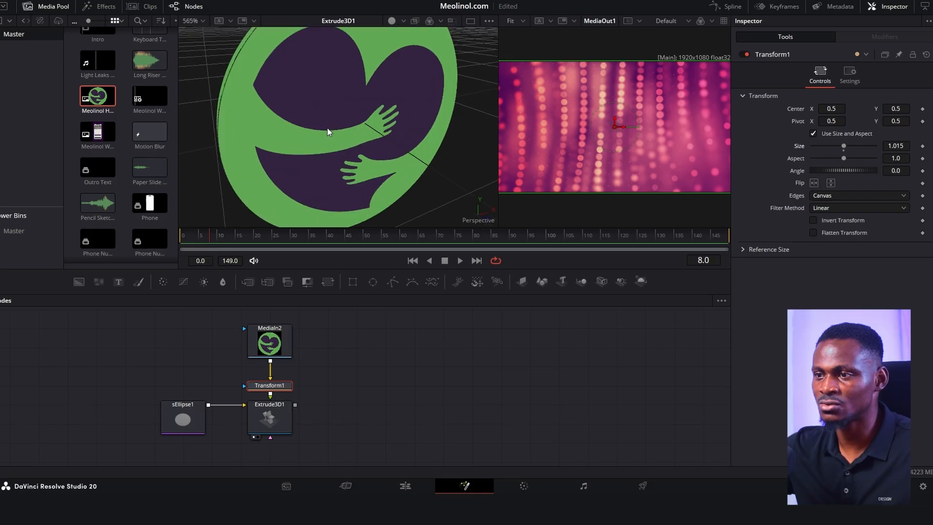
left_click_drag(298, 127, 421, 118)
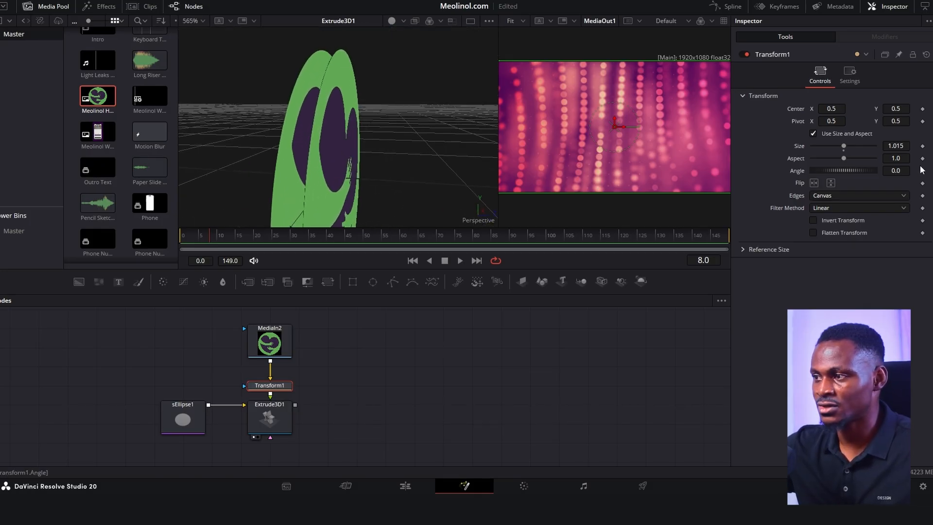
left_click_drag(286, 112, 329, 134)
left_click_drag(895, 145, 918, 146)
left_click_drag(414, 188, 316, 173)
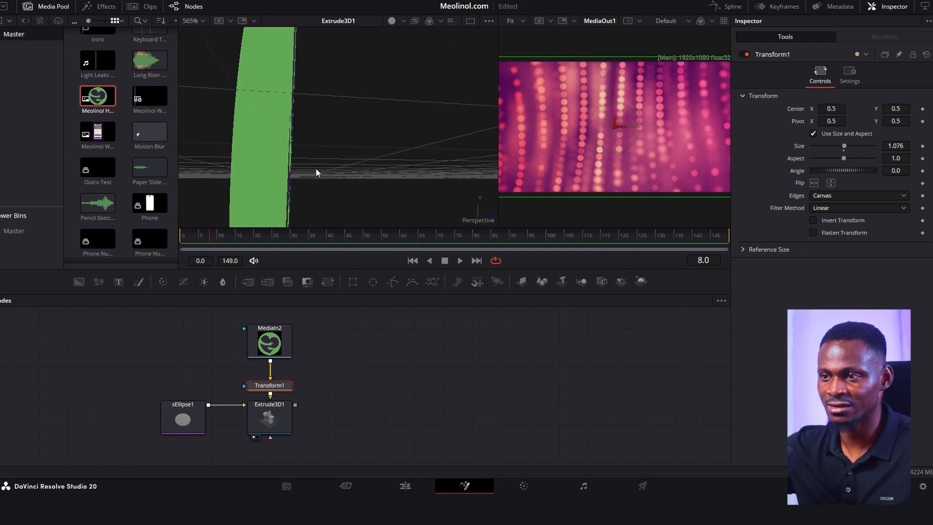
scroll(320, 155, "down", 5)
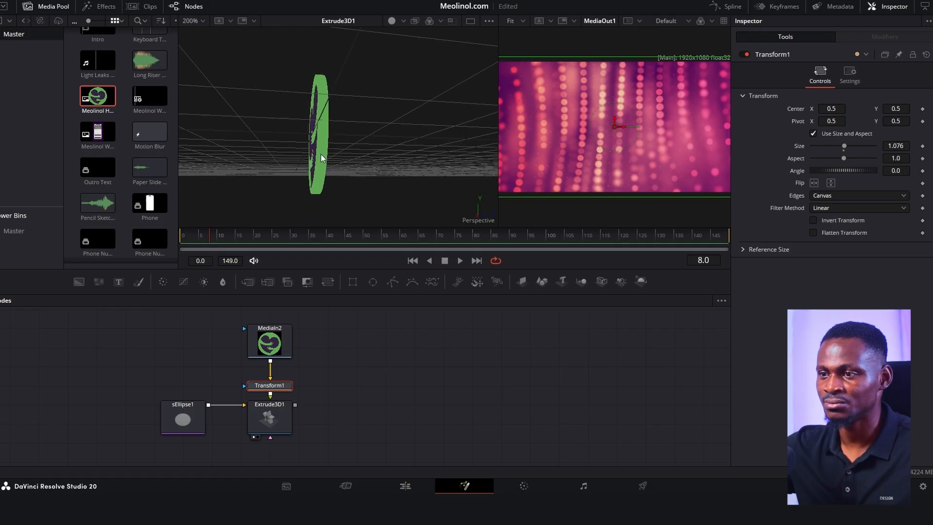
left_click_drag(347, 144, 327, 149)
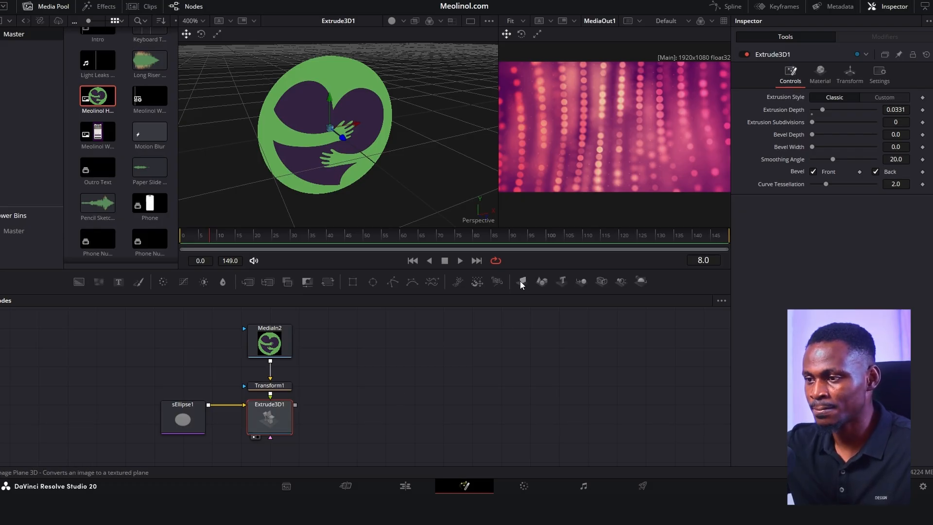
Step: Add a Merge 3D node after Extrude3D1, followed by a Renderer 3D node, leaving space between them
left_click(584, 281)
left_click_drag(339, 403, 345, 404)
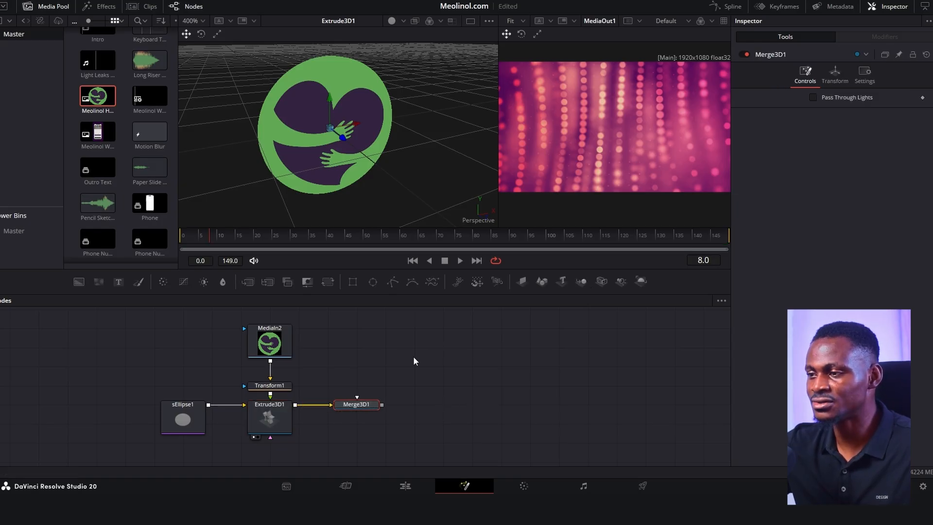
left_click(641, 281)
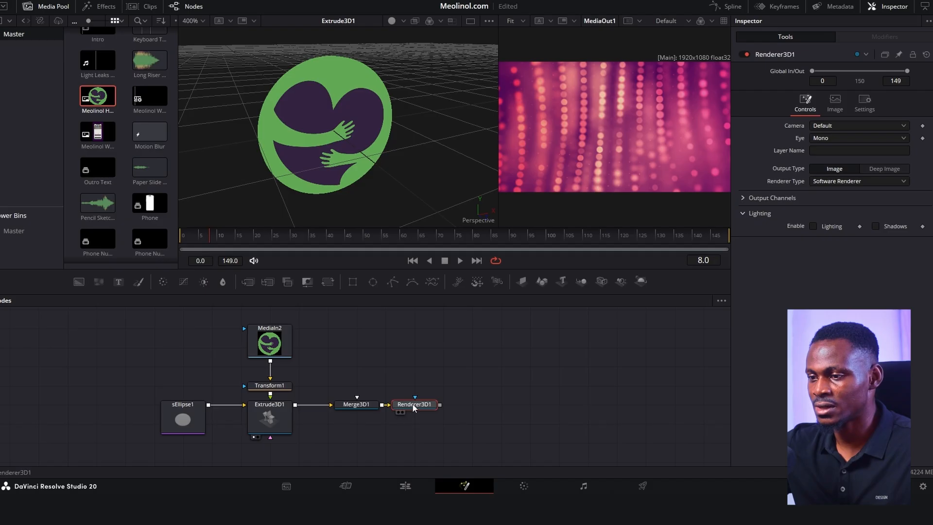
left_click_drag(414, 404, 442, 406)
Step: Add a Camera 3D node connected to Merge3D1 and place it above the 3D node row
left_click(346, 406)
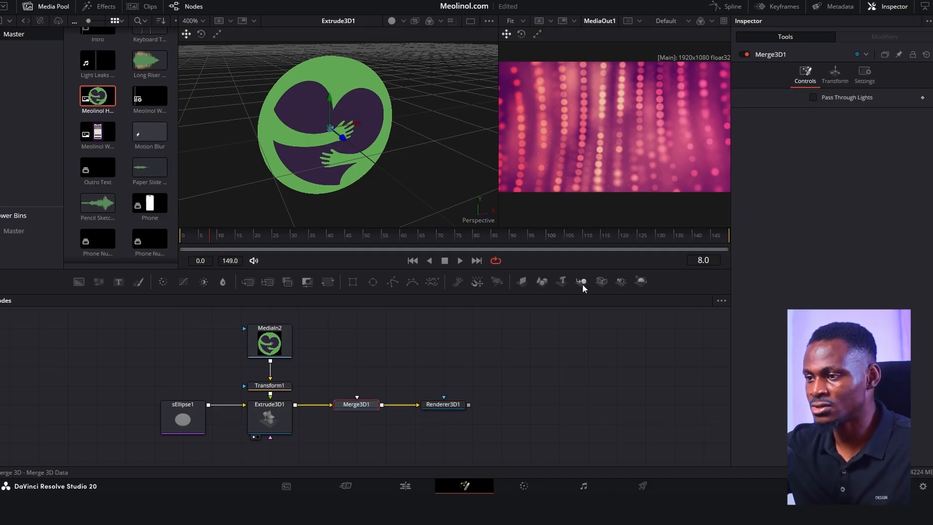
left_click(601, 281)
left_click_drag(273, 463, 418, 334)
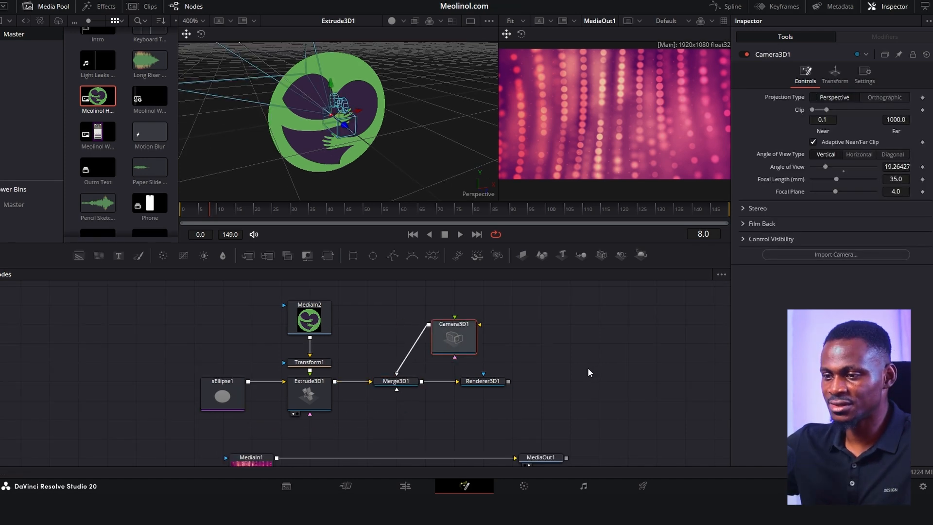
Step: Shift MediaOut1 farther along its row and merge the Renderer3D1 output over the MediaIn1 background
scroll(587, 368, "down", 2)
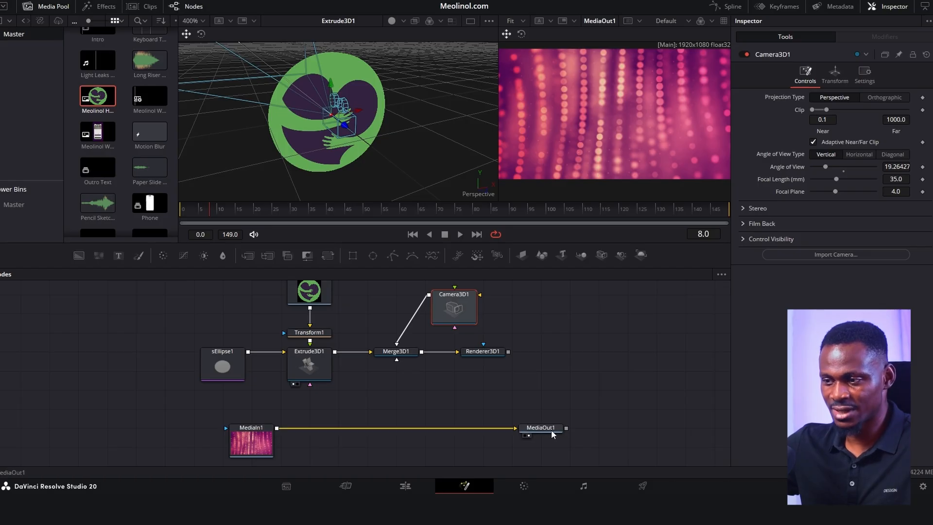
left_click_drag(570, 428, 599, 427)
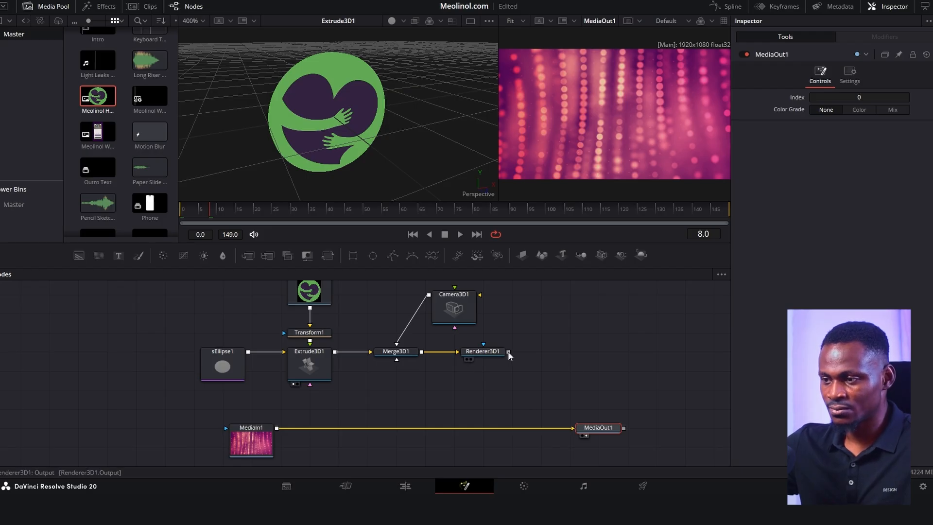
left_click_drag(508, 351, 509, 369)
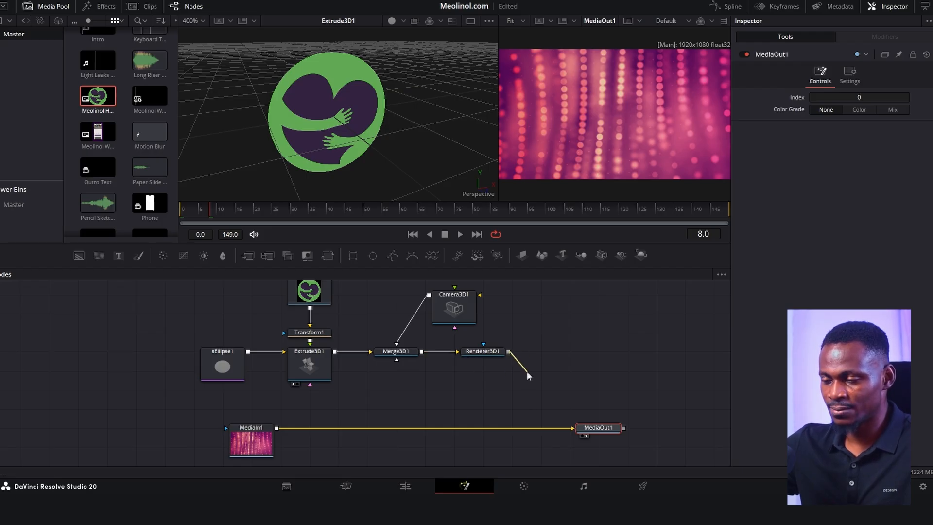
left_click_drag(526, 371, 277, 429)
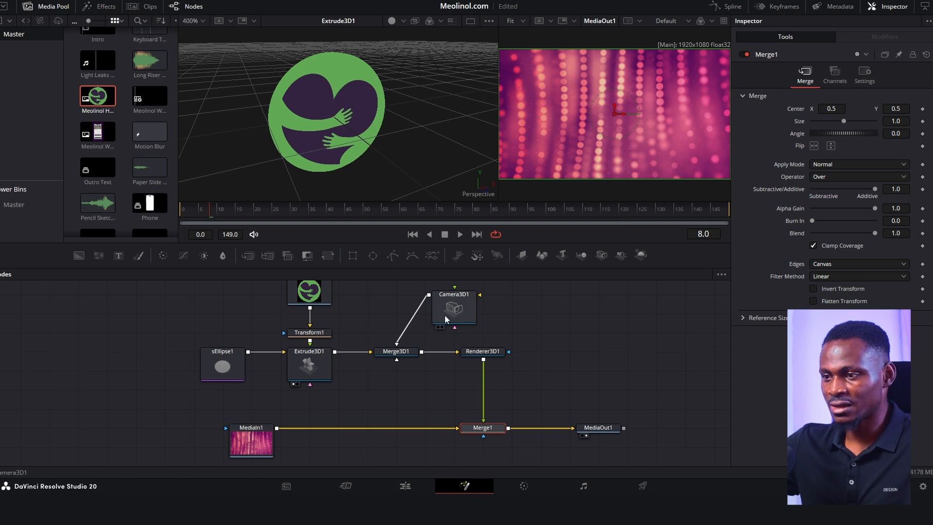
Step: Pull Camera3D1 back from the logo to a Z translation of about 2.0 so the whole disc fits the frame
left_click(462, 319)
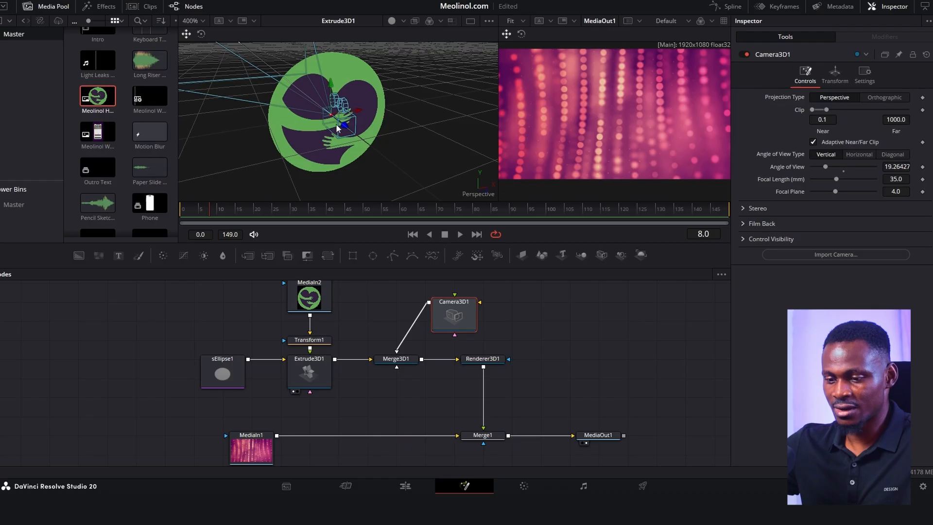
left_click_drag(331, 128, 438, 114)
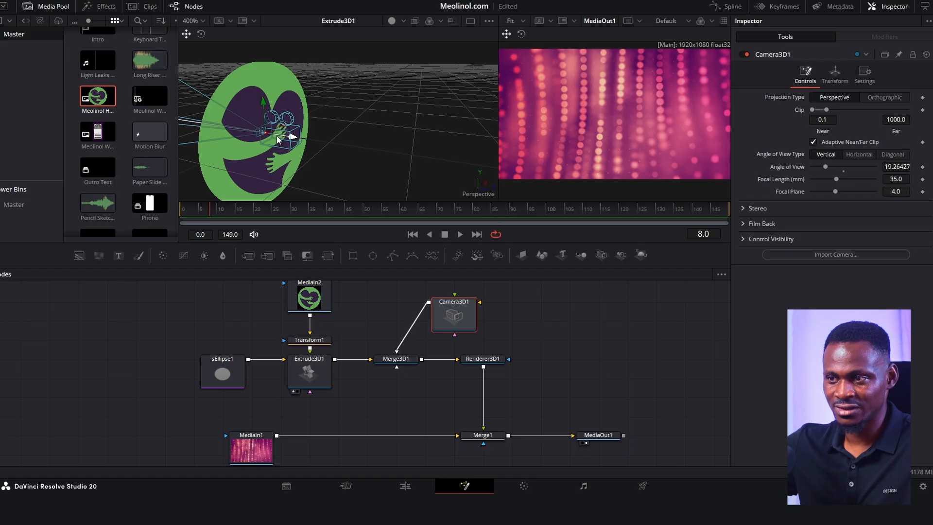
left_click_drag(273, 137, 361, 144)
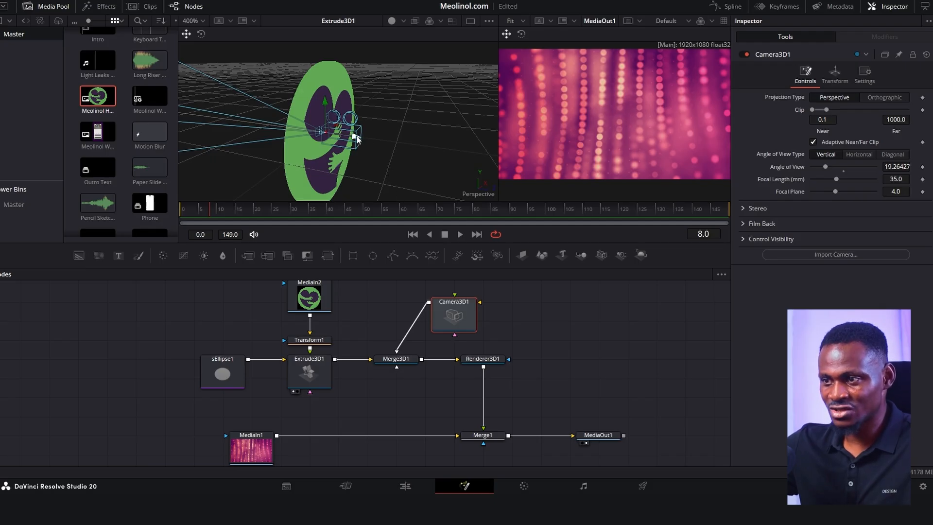
left_click_drag(356, 138, 871, 220)
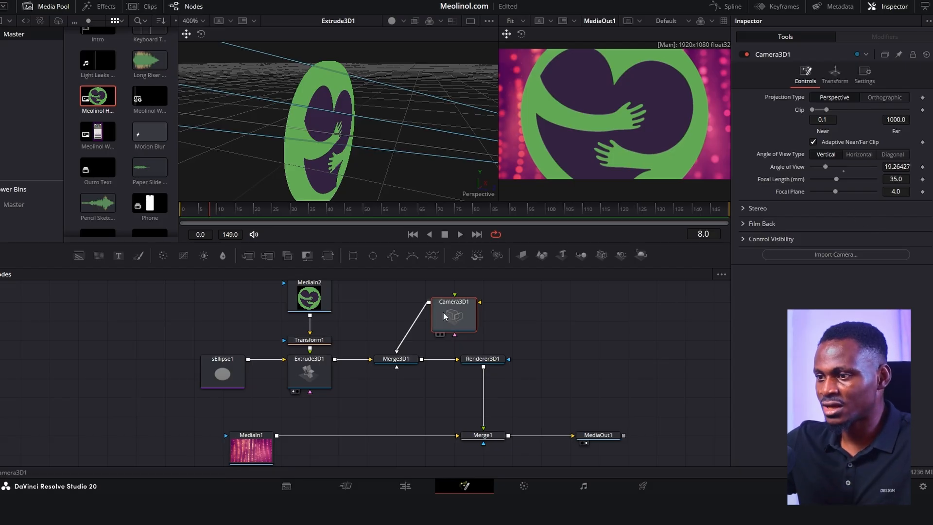
left_click(835, 73)
mouse_move(892, 133)
left_mouse_down()
mouse_move(932, 134)
mouse_move(893, 133)
left_mouse_up()
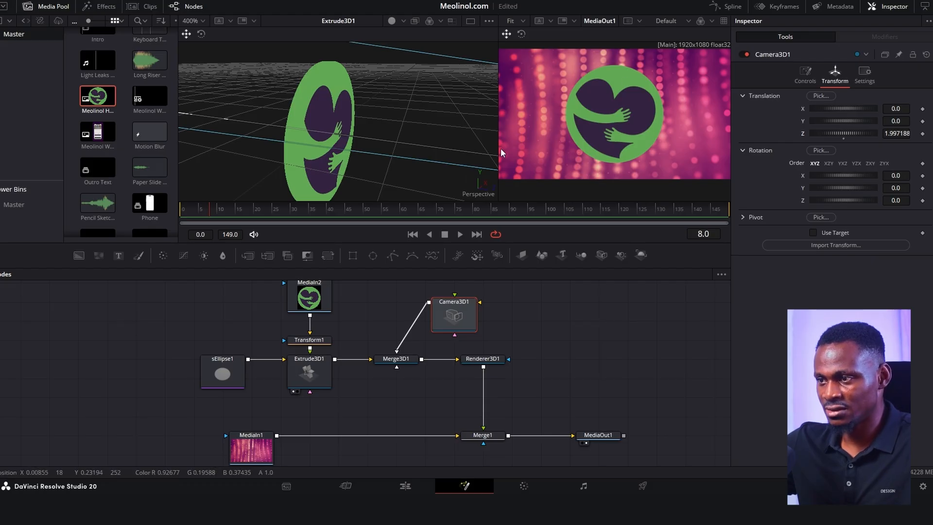
left_click_drag(498, 154, 474, 154)
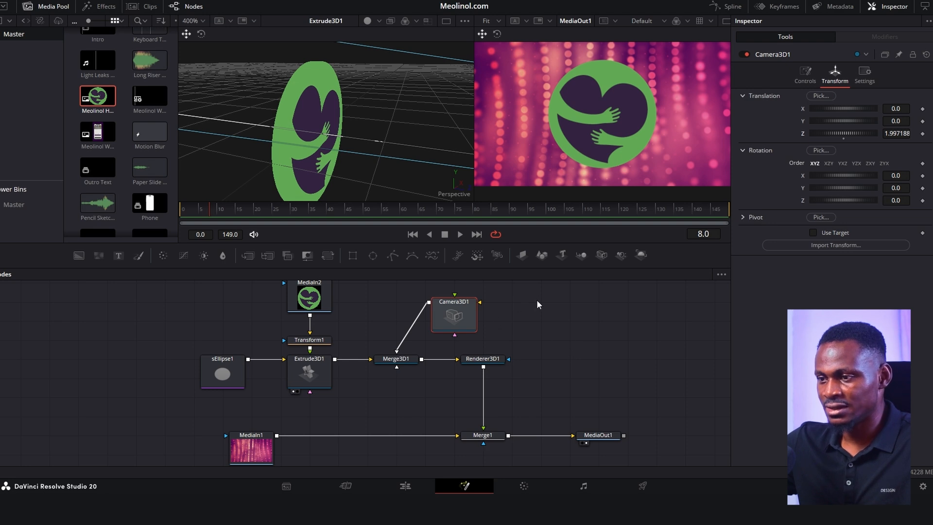
Step: Move Camera3D1, Merge3D1 and Renderer3D1 together away from Extrude3D1 to open a gap in the chain
left_click_drag(545, 296, 387, 372)
mouse_move(524, 307)
left_mouse_down()
mouse_move(387, 366)
mouse_move(517, 365)
left_mouse_up()
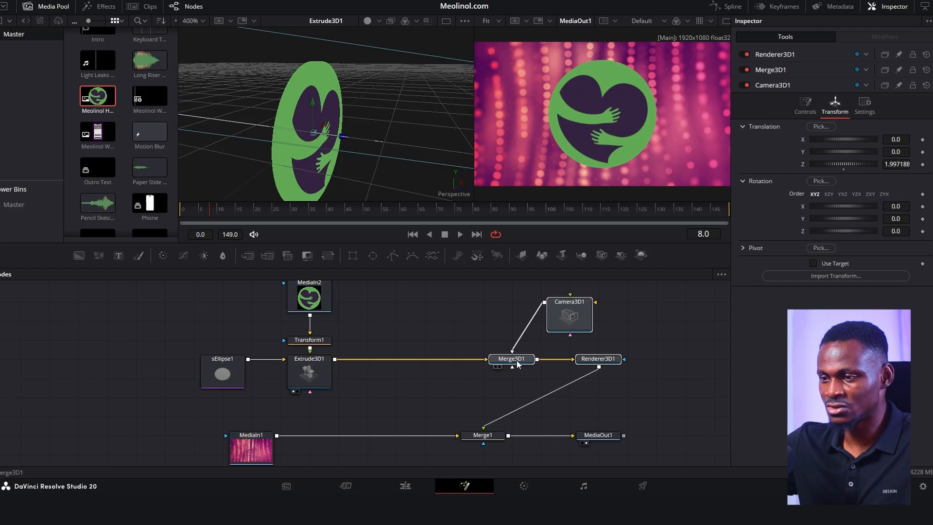
left_click(517, 365)
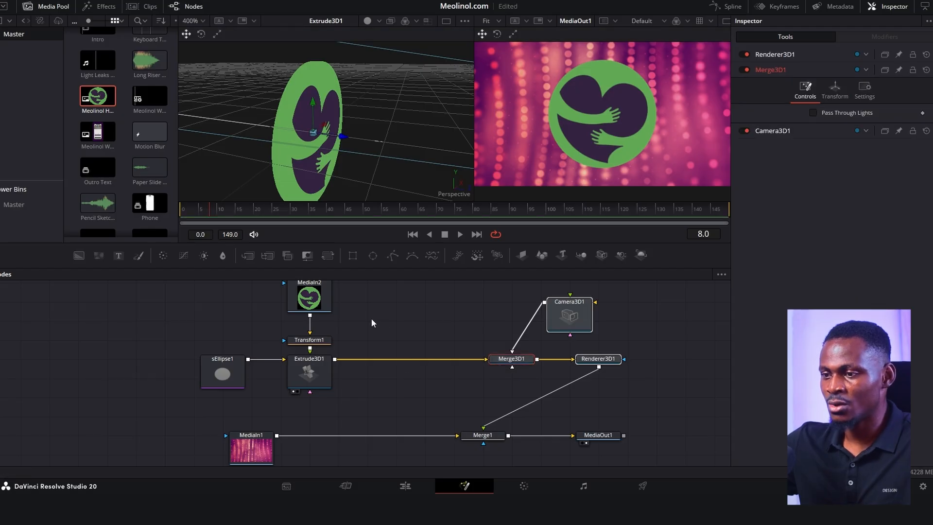
Step: Insert a Transform 3D node between Extrude3D1 and Merge3D1 and set its uniform scale to 0.537
left_click(309, 372)
key("shift+space")
type("tr")
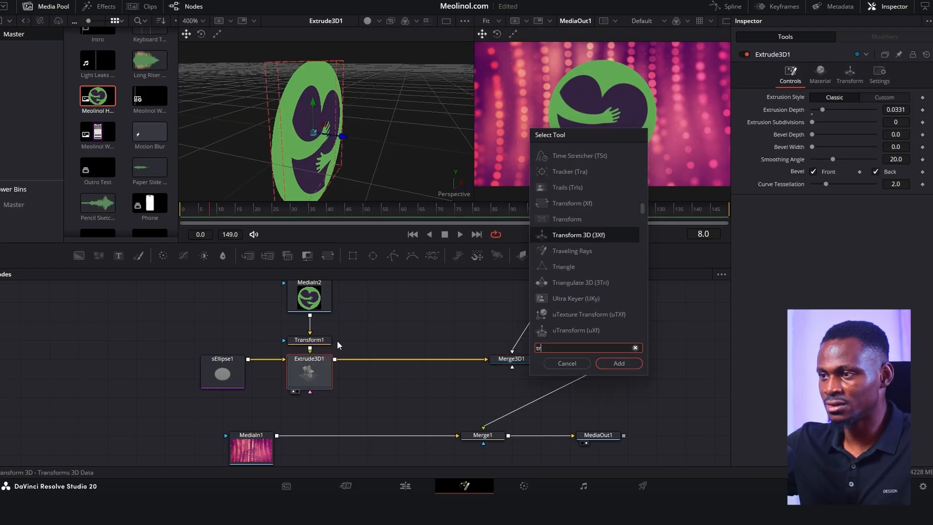
left_click(617, 362)
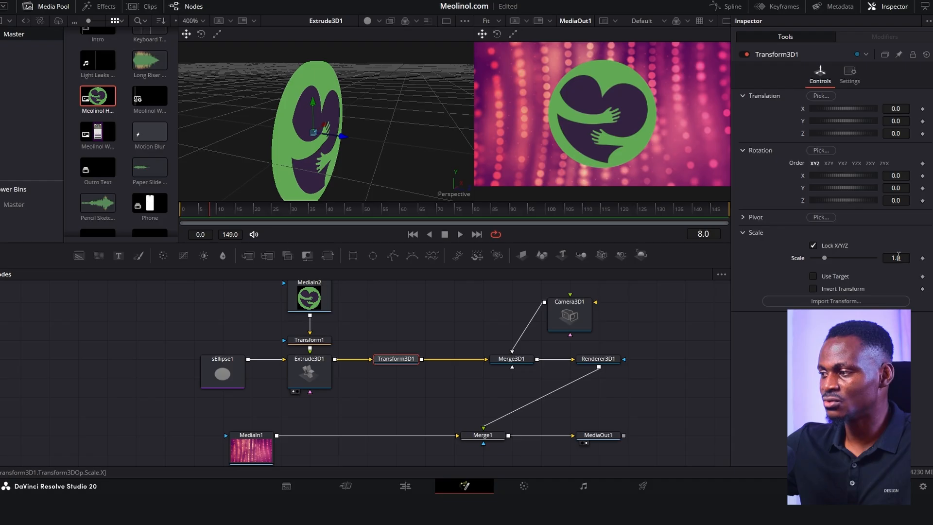
left_click_drag(898, 258, 844, 258)
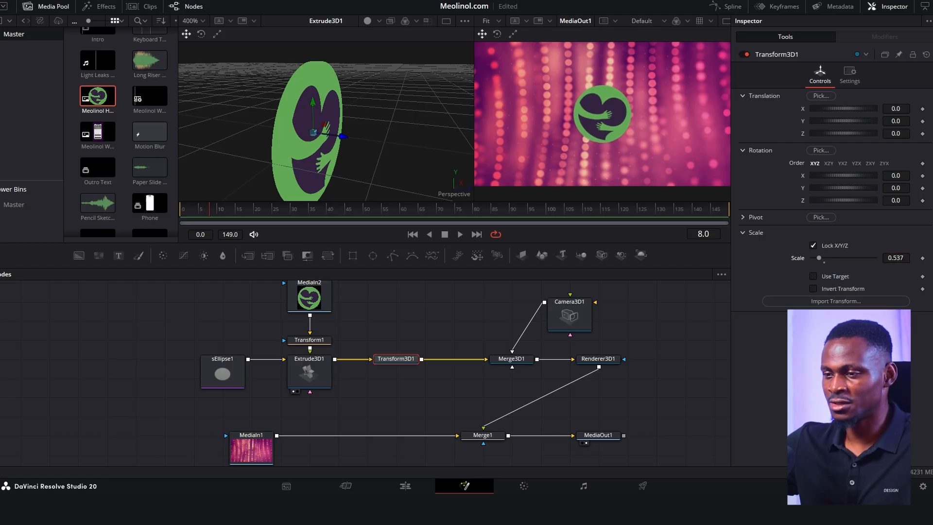
Step: Rotate the Extrude3D1 logo disc about its Y axis
left_click(312, 370)
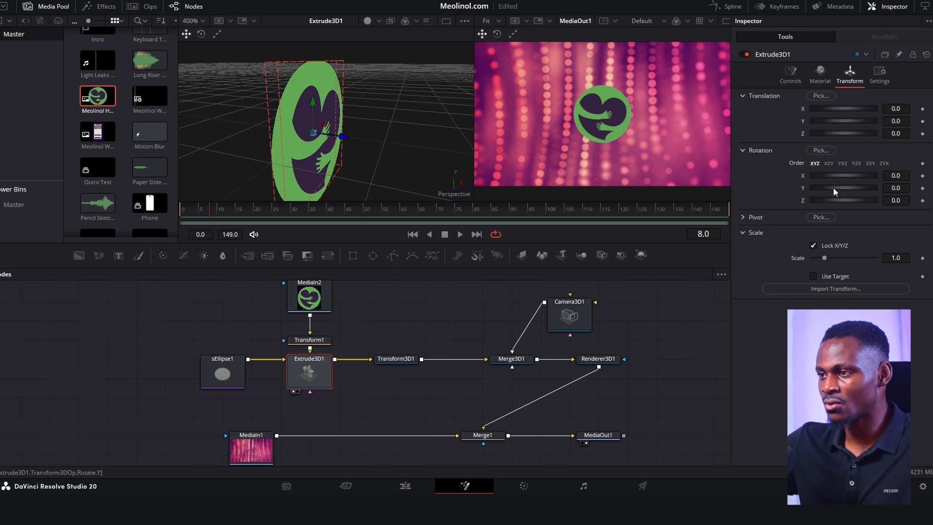
mouse_move(833, 187)
left_mouse_down()
mouse_move(899, 189)
mouse_move(797, 192)
mouse_move(868, 190)
mouse_move(825, 191)
left_mouse_up()
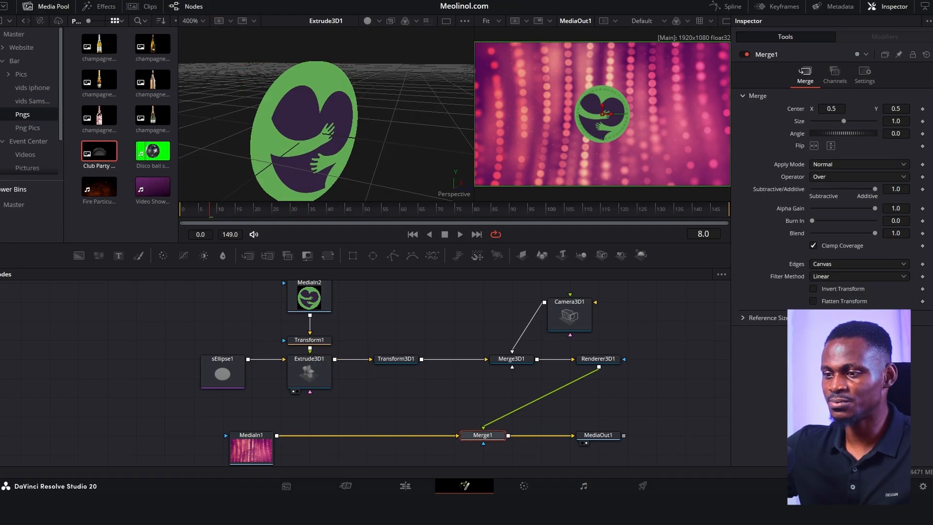
Step: Place Club Party Event iron Bg 2.png on track V4 in the Edit page, with zoom 2.690 and Y position -165
left_click(405, 486)
left_click_drag(116, 133, 104, 357)
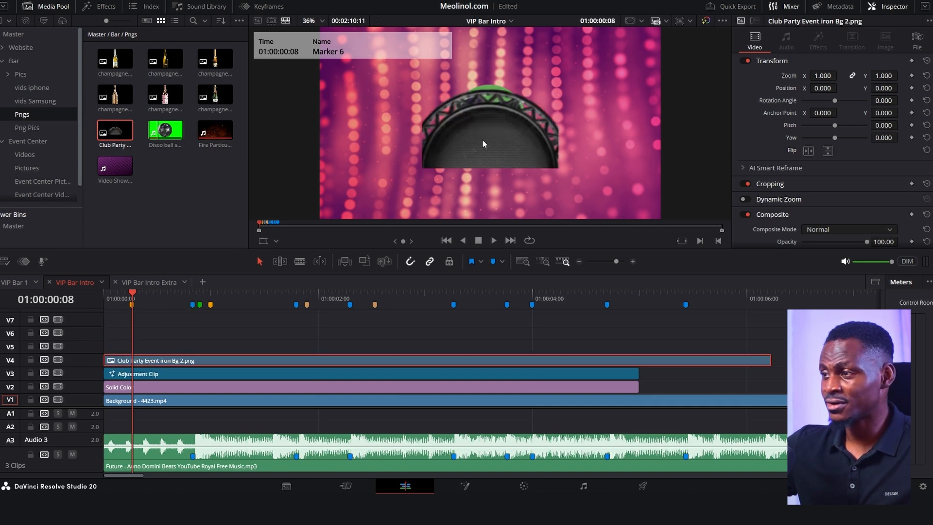
left_click_drag(825, 77, 900, 88)
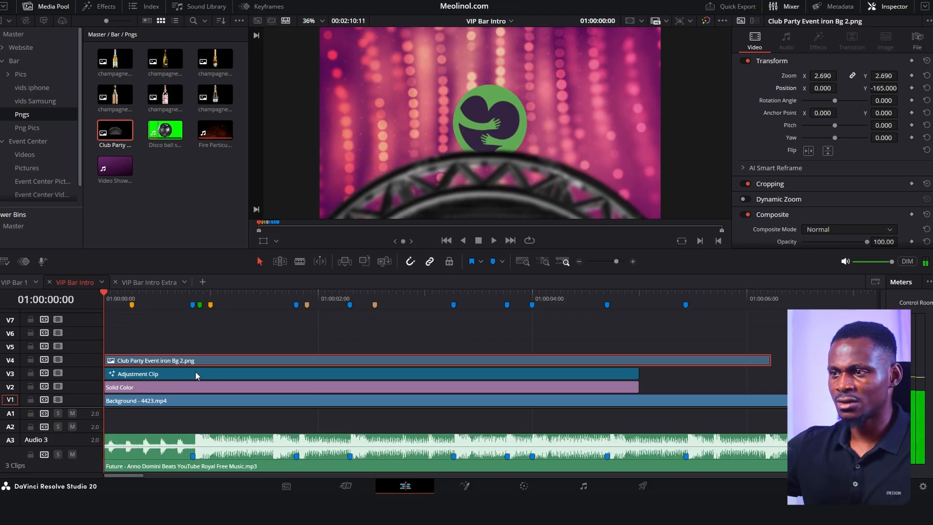
Step: Open the Adjustment Clip on track V3 in the Fusion page and select its Transform3D1 node
left_click(307, 372)
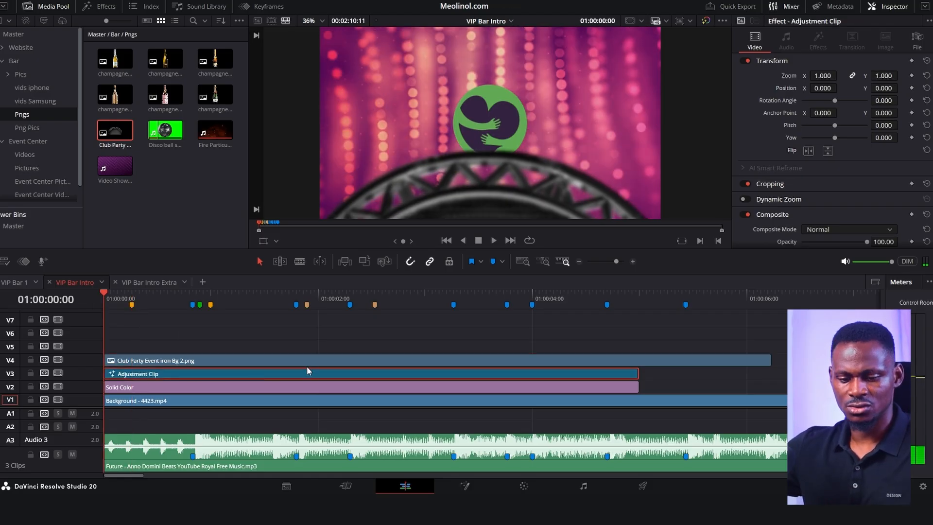
key("shift+5")
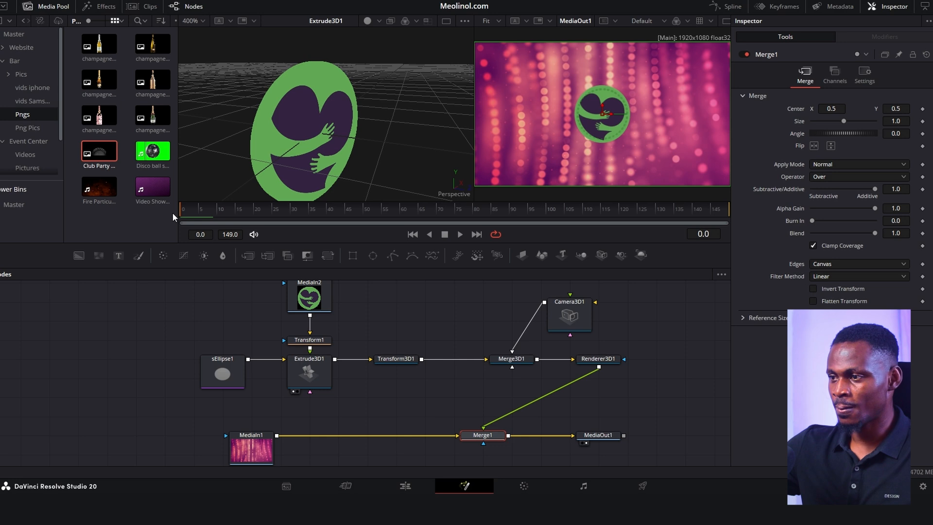
left_click(404, 361)
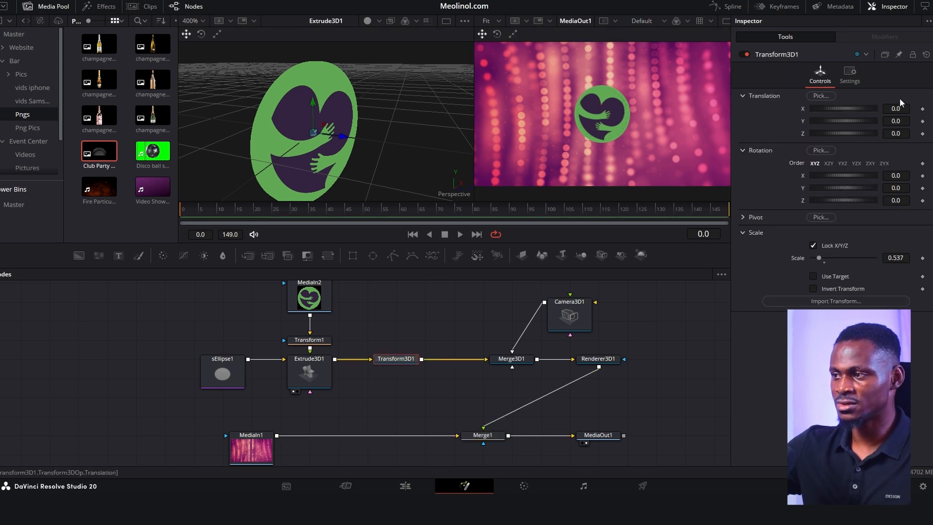
left_click_drag(897, 123, 890, 155)
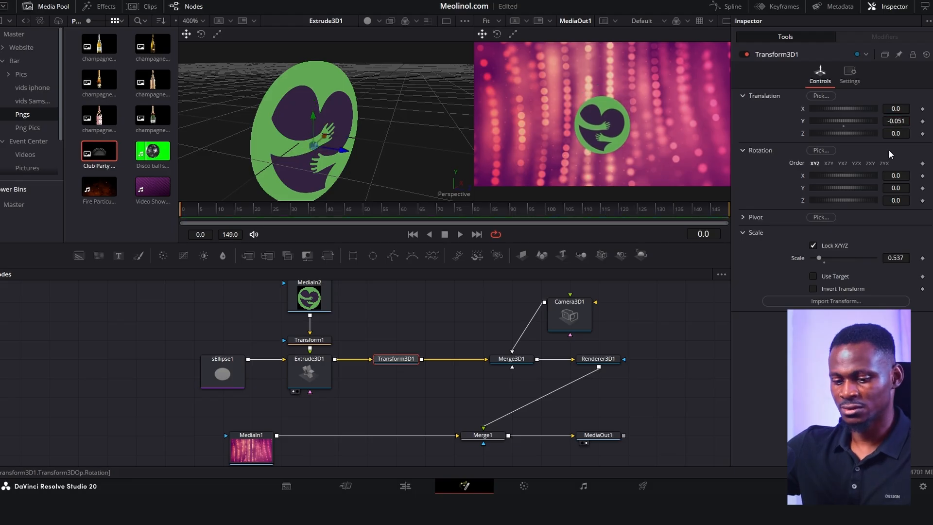
key("ctrl+z")
left_click_drag(895, 187, 873, 187)
key("ctrl+z")
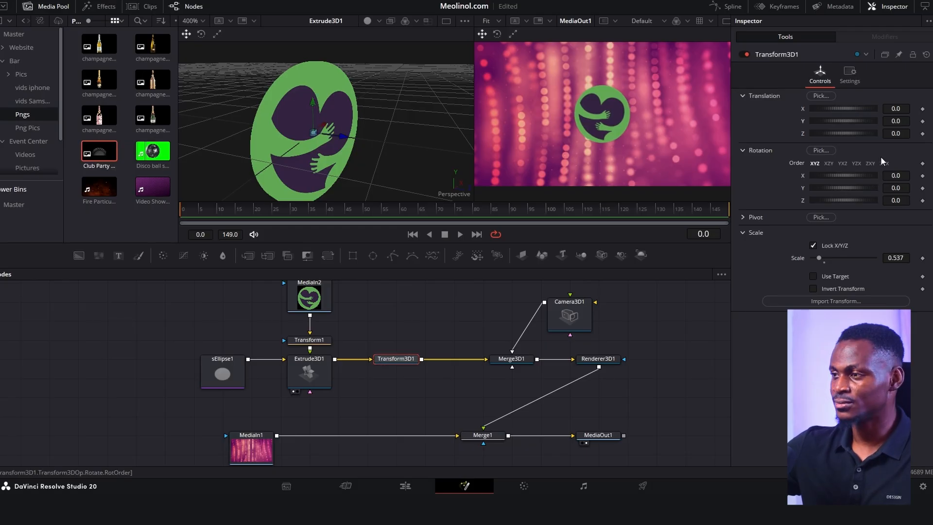
Step: Add keyframes for Transform3D1's Y translation and Y rotation at frame 0 and at frame 70
left_click(922, 122)
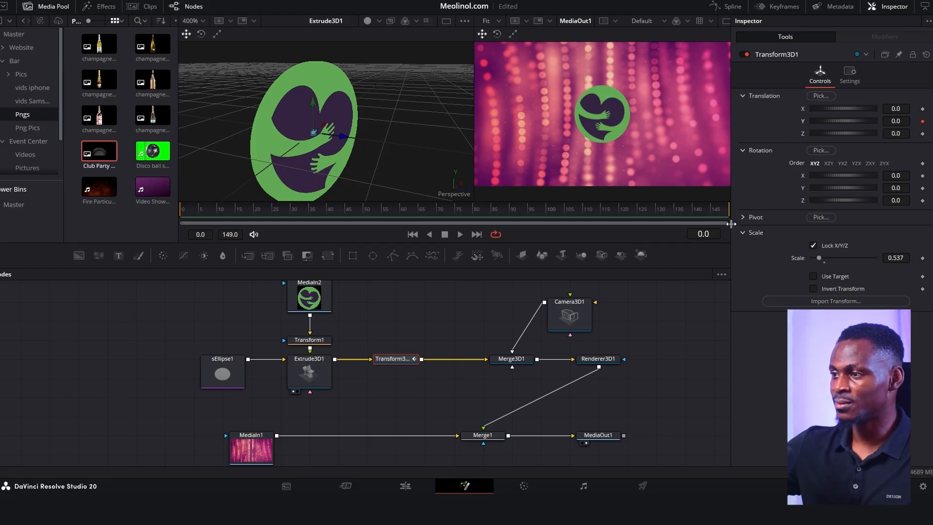
left_click(923, 188)
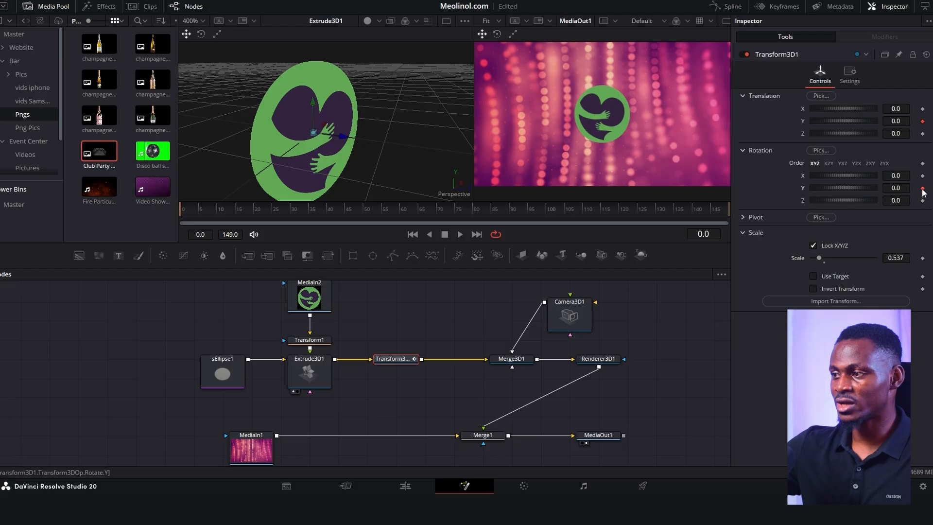
left_click_drag(180, 208, 437, 211)
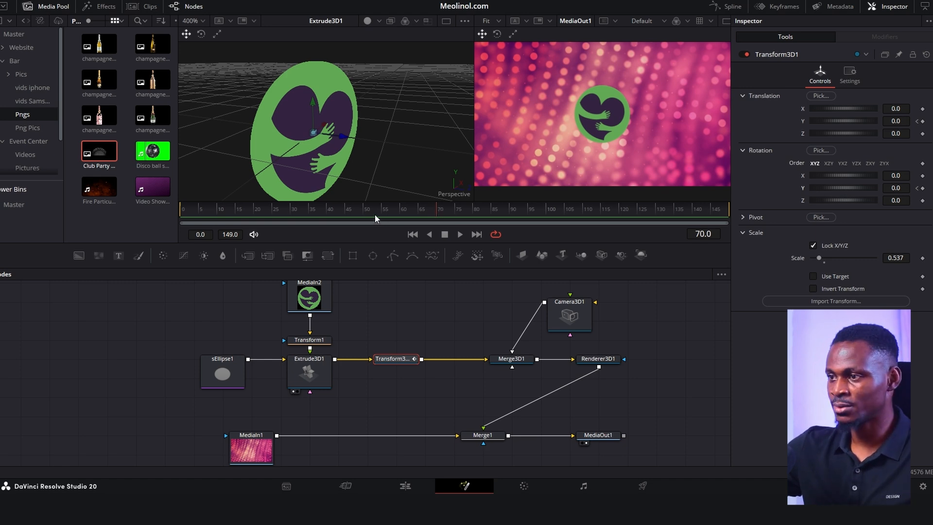
left_click(922, 188)
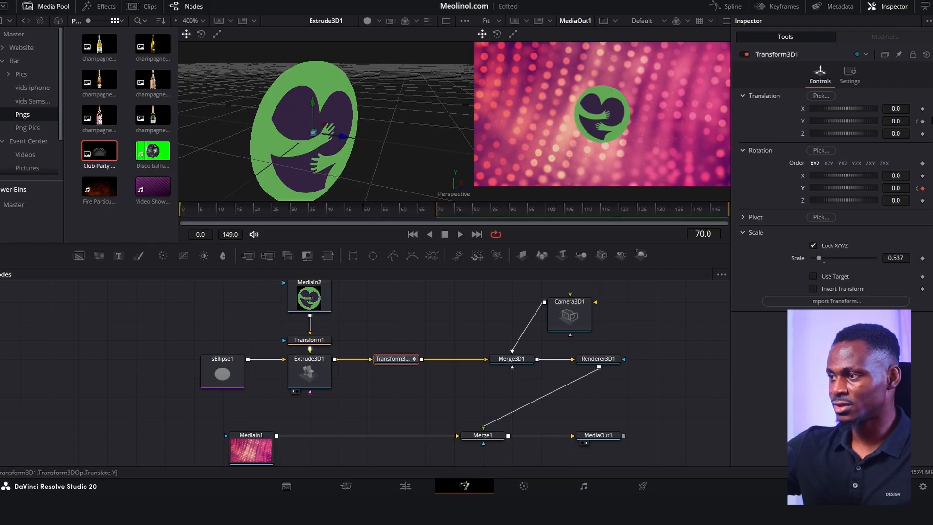
left_click(922, 121)
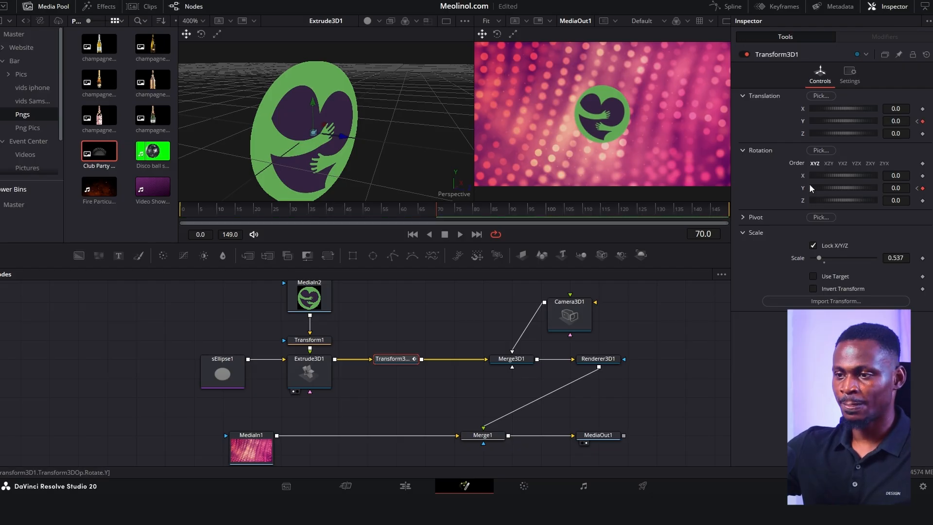
Step: Set Transform3D1's Y translation to -0.419 at frame 0 and 0.123 at frame 70 so the logo rises
left_click_drag(436, 213, 183, 214)
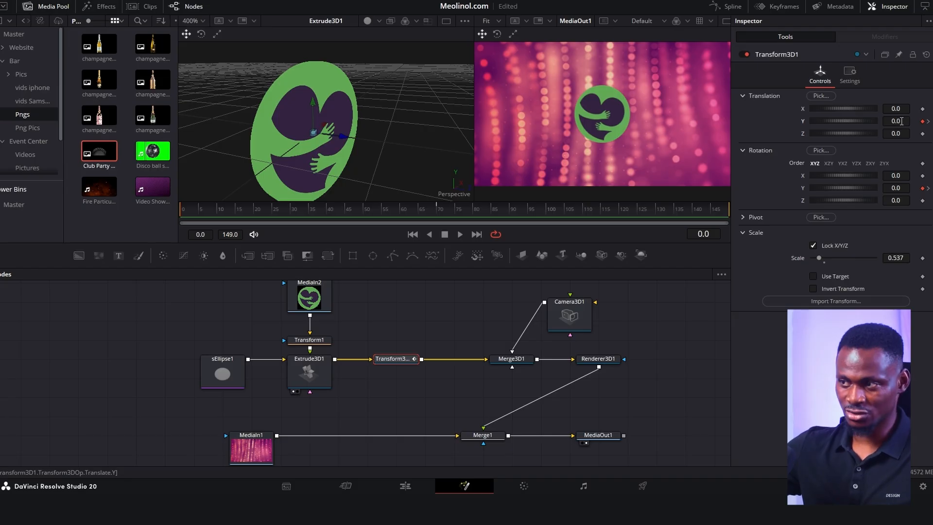
left_click_drag(902, 121, 863, 122)
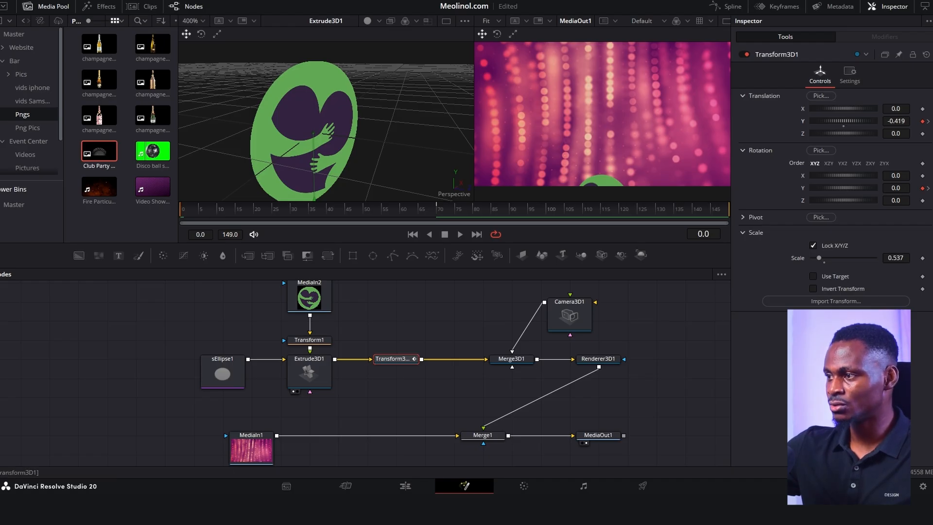
left_click(928, 122)
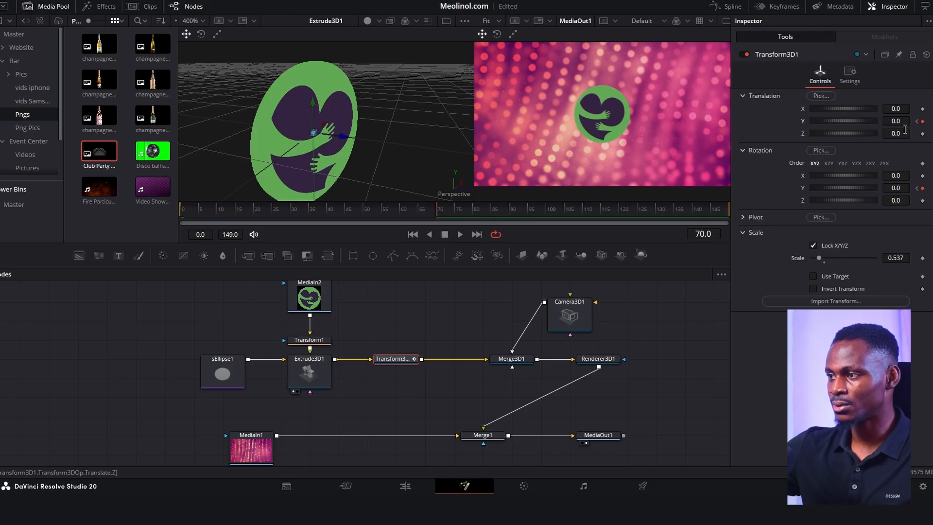
left_click_drag(895, 121, 932, 121)
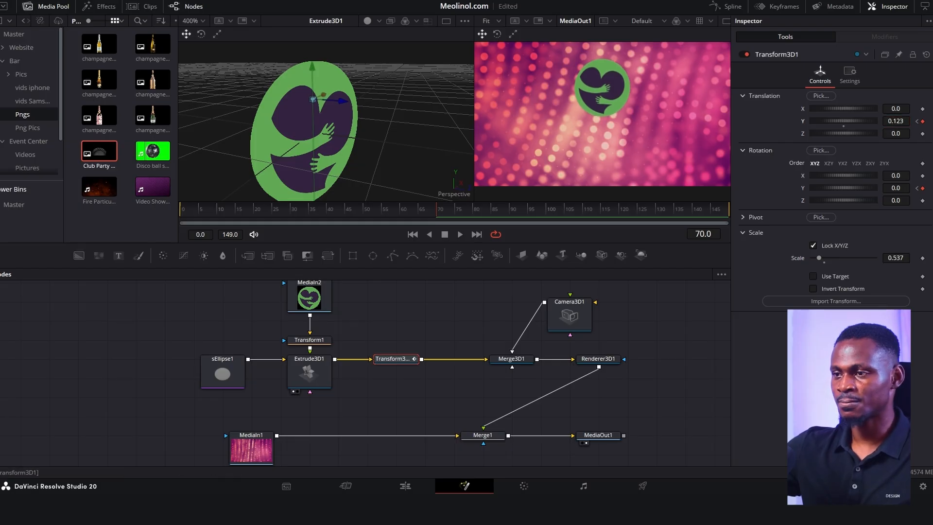
Step: Play the composition from the start to check the logo's upward movement
left_click_drag(337, 212, 165, 216)
key("space")
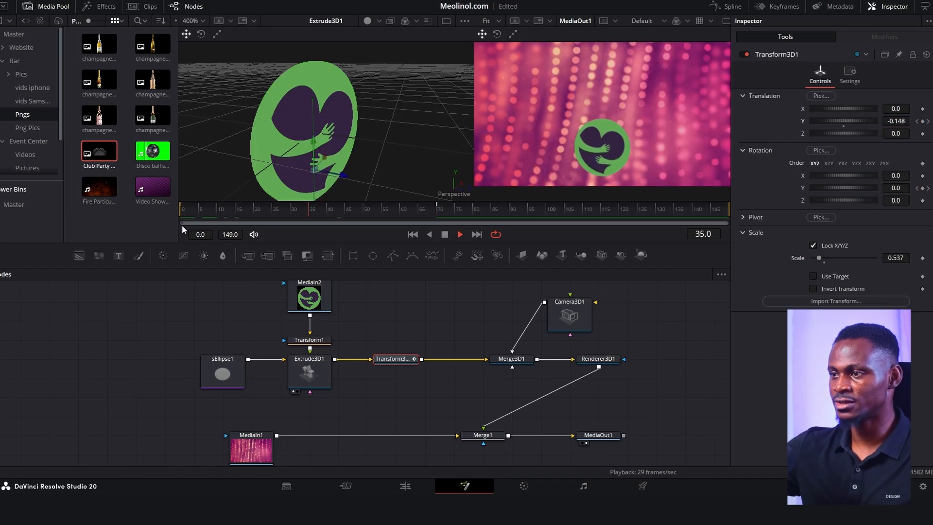
key("space")
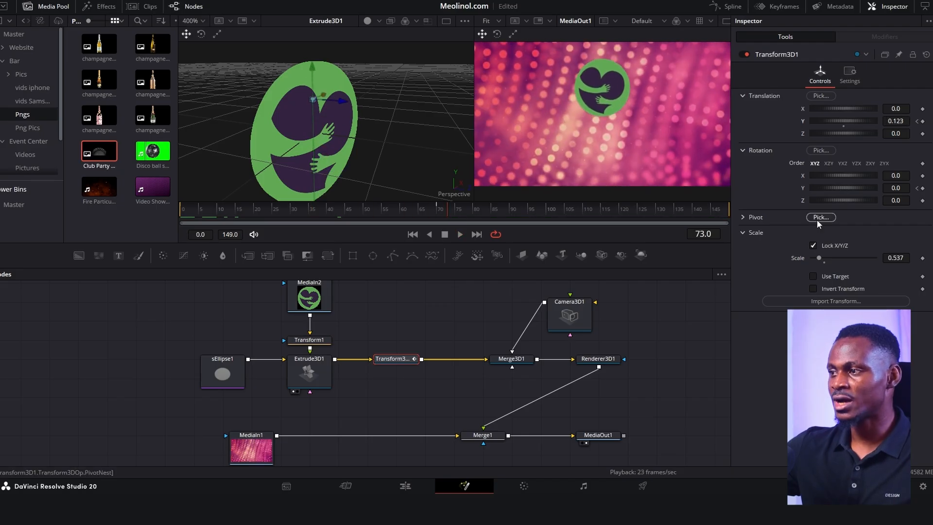
Step: Set Transform3D1's Y rotation to 360 at the frame 70 keyframe
left_click(917, 121)
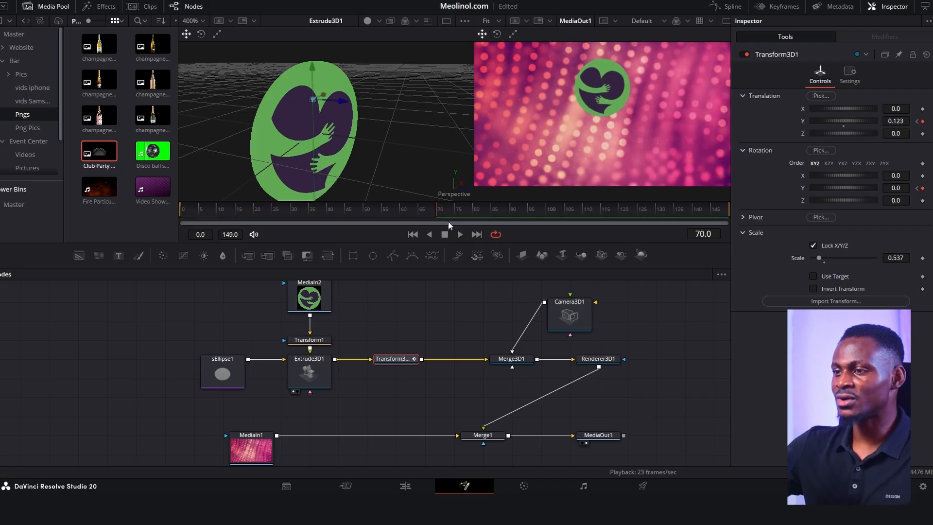
left_click(900, 189)
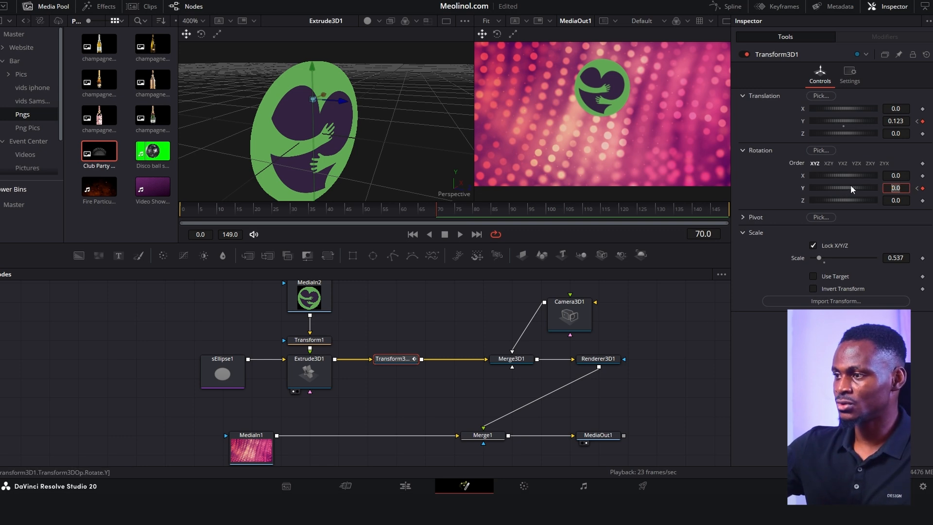
type("360")
key("Return")
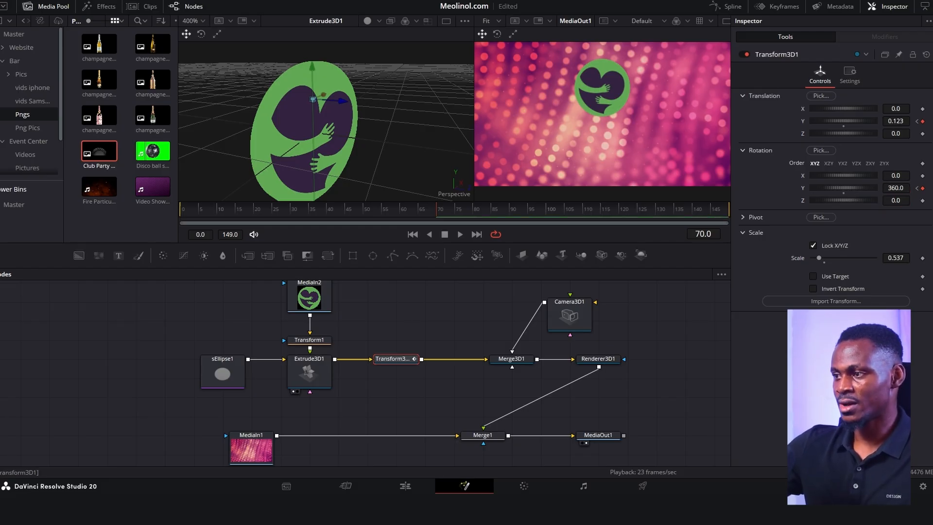
Step: Play the rising, spinning logo from the start in Fusion and again in the Edit page timeline
left_click_drag(437, 211, 111, 200)
key("space")
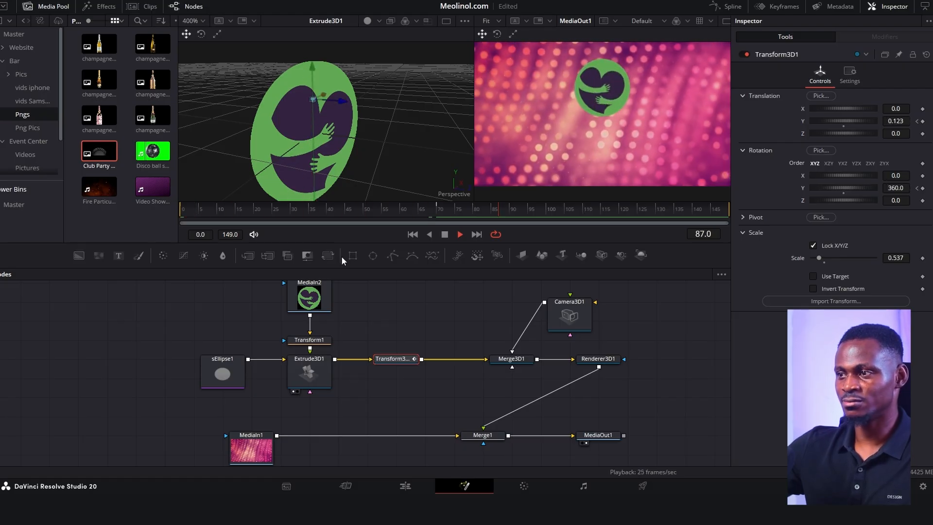
key("space")
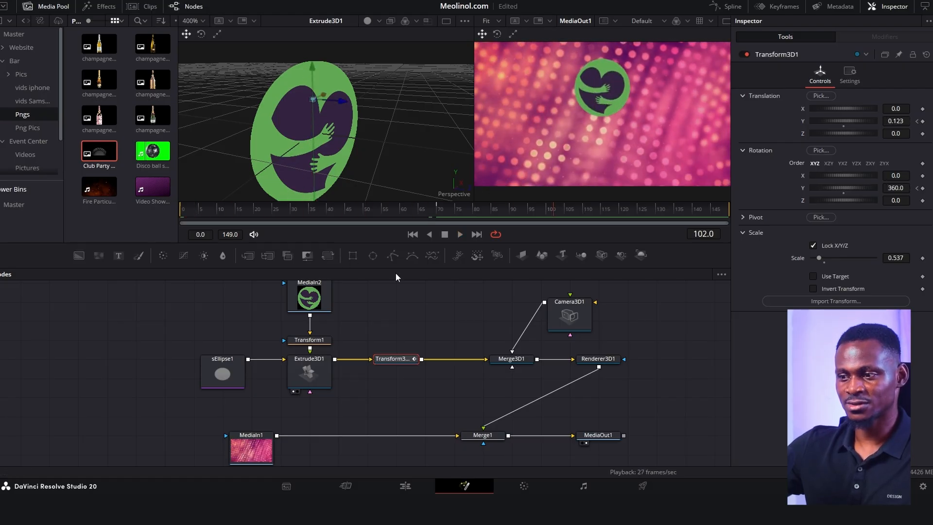
left_click(406, 486)
left_click_drag(420, 291, 13, 304)
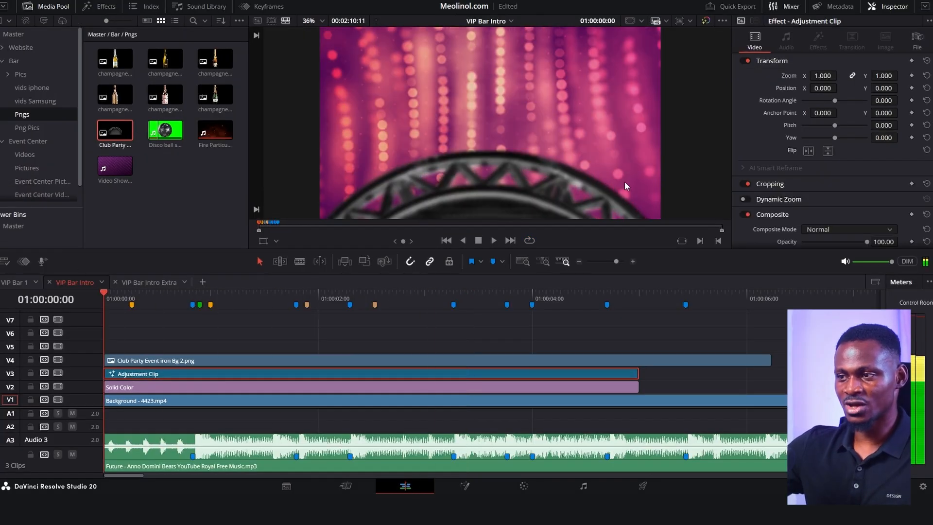
key("space")
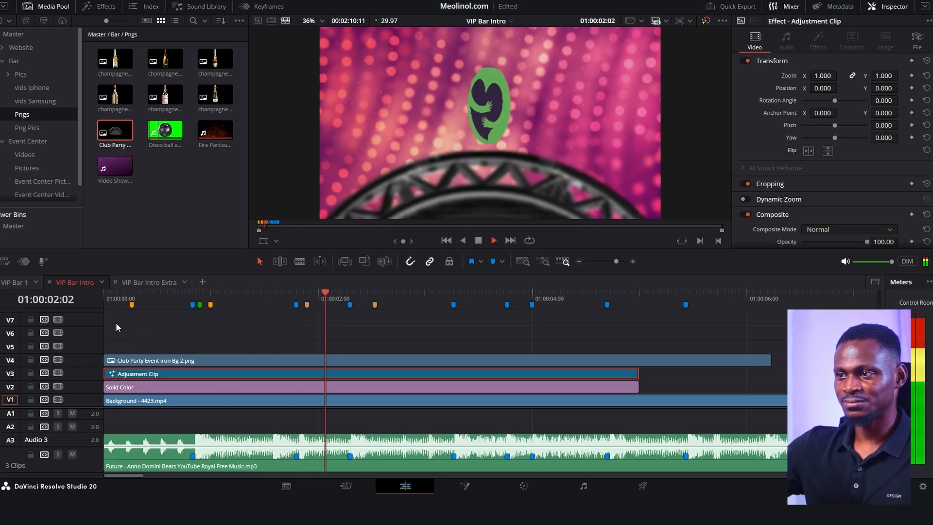
key("space")
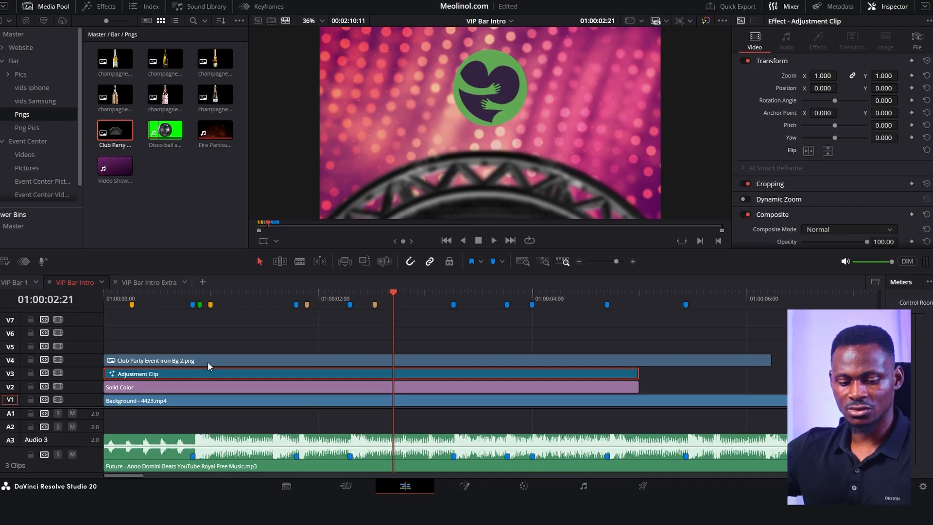
Step: Insert a Drop Shadow node between Renderer3D1 and Merge1 in the clip's Fusion composition, with shadow strength 1.0, drop distance 0.0157 and blur 0.63
key("ctrl+shift+q")
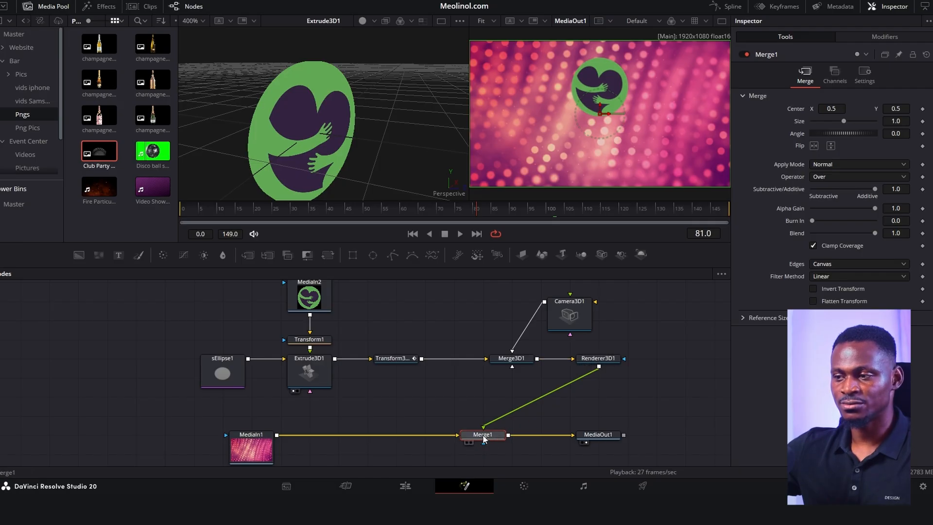
key("shift+space")
type("drop")
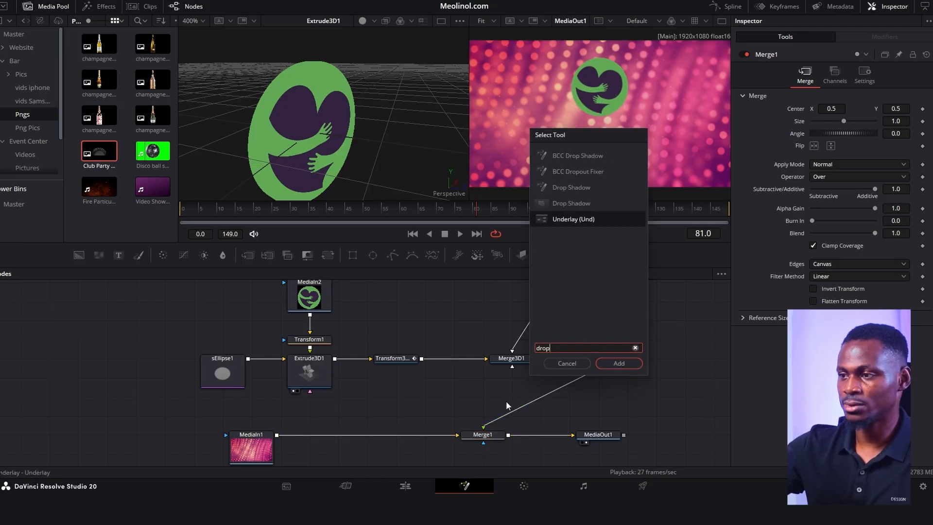
left_click(583, 205)
left_click(614, 362)
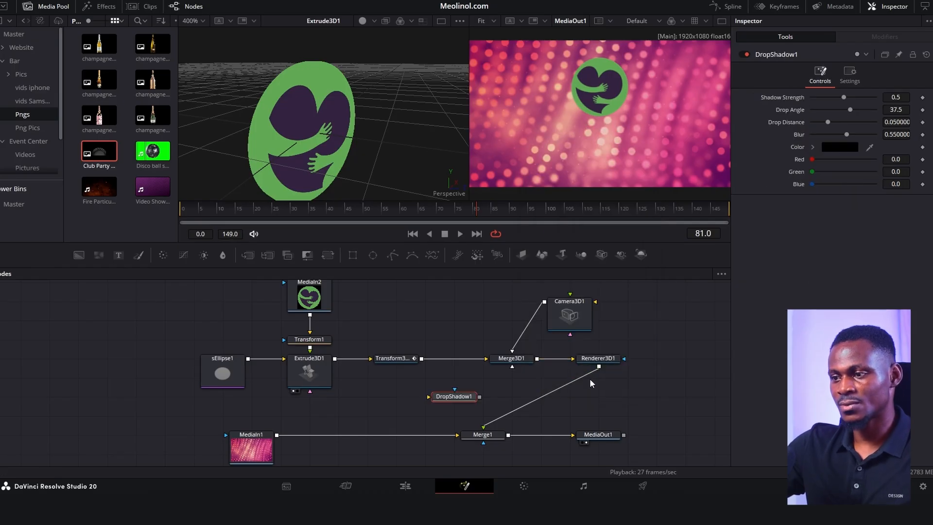
left_click_drag(463, 398, 538, 404)
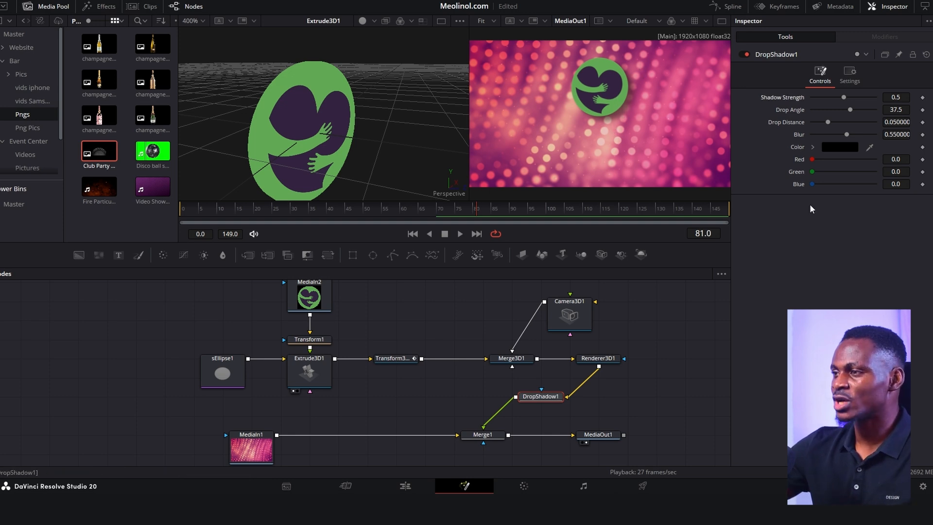
left_click_drag(844, 97, 875, 97)
left_click_drag(827, 122, 851, 134)
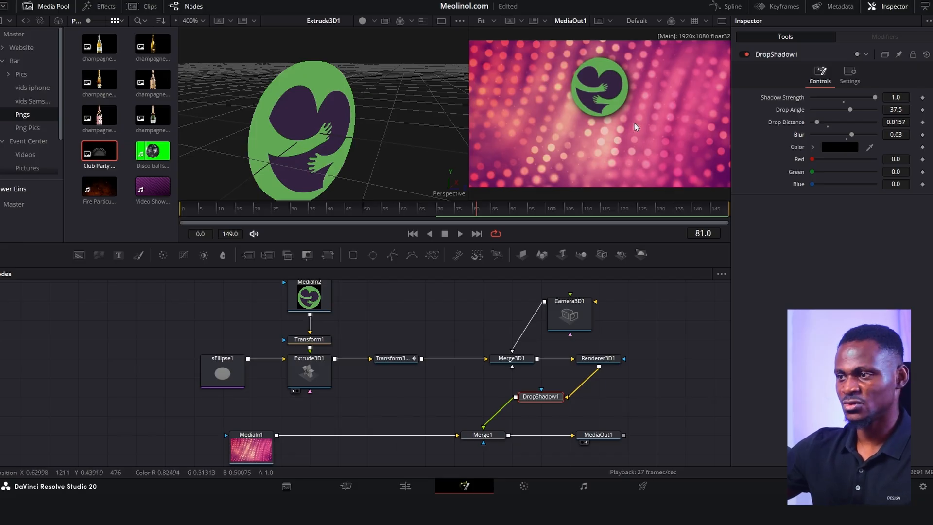
Step: Return to the Edit page and play the intro repeatedly from the start to review the shadowed logo animation
left_click(421, 485)
key("Home")
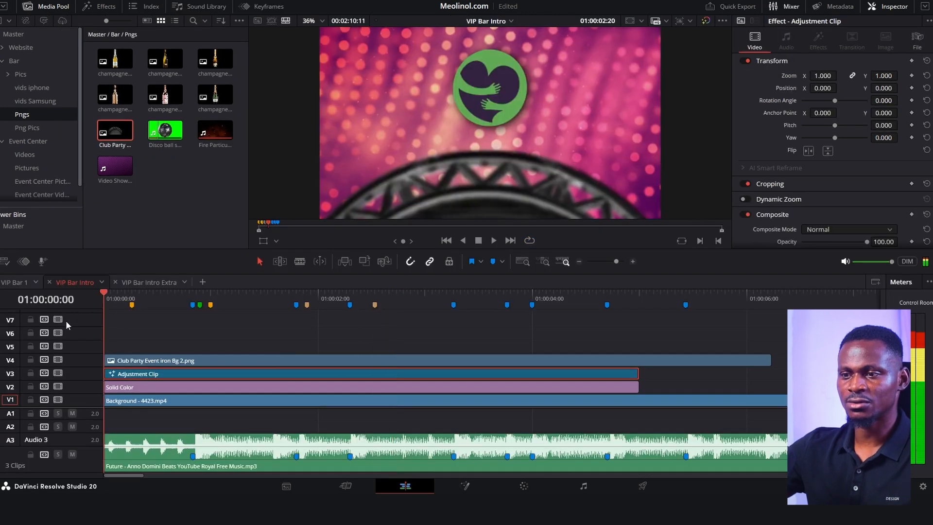
key("space")
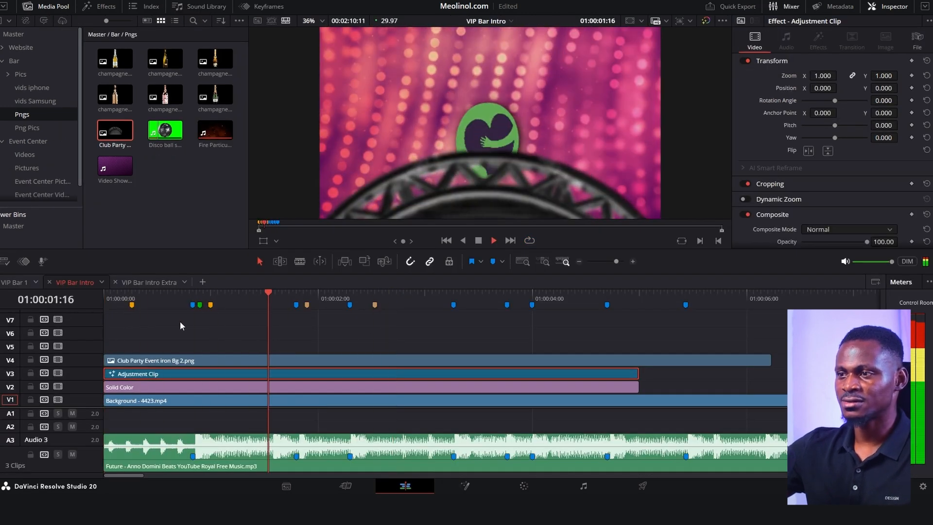
key("space")
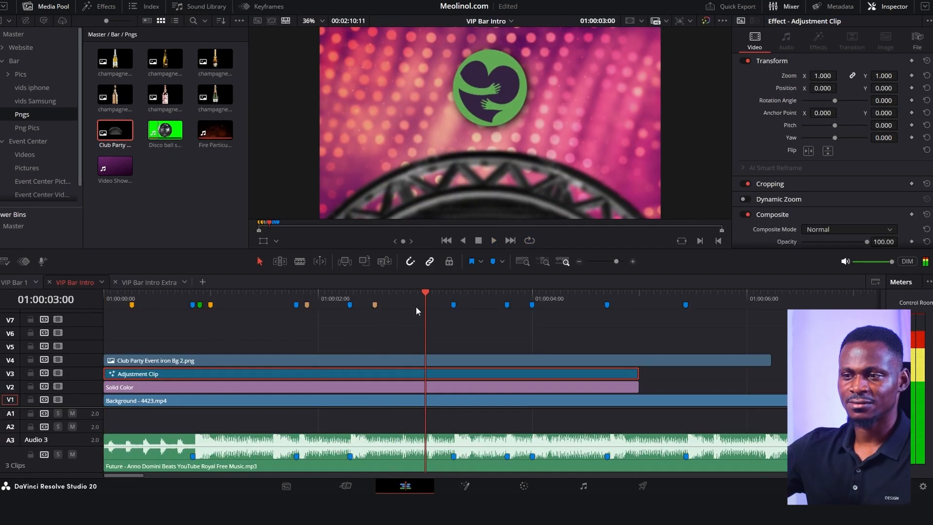
key("Home")
key("space")
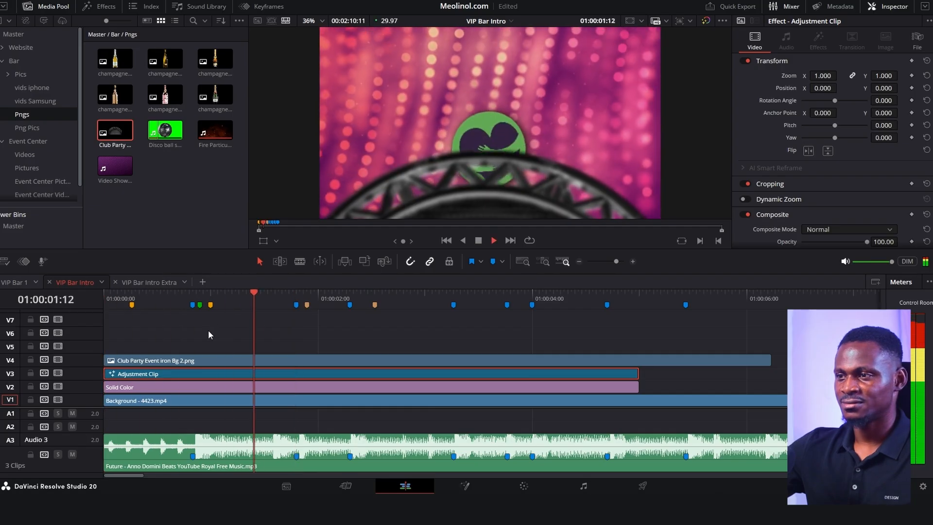
key("space")
key("Home")
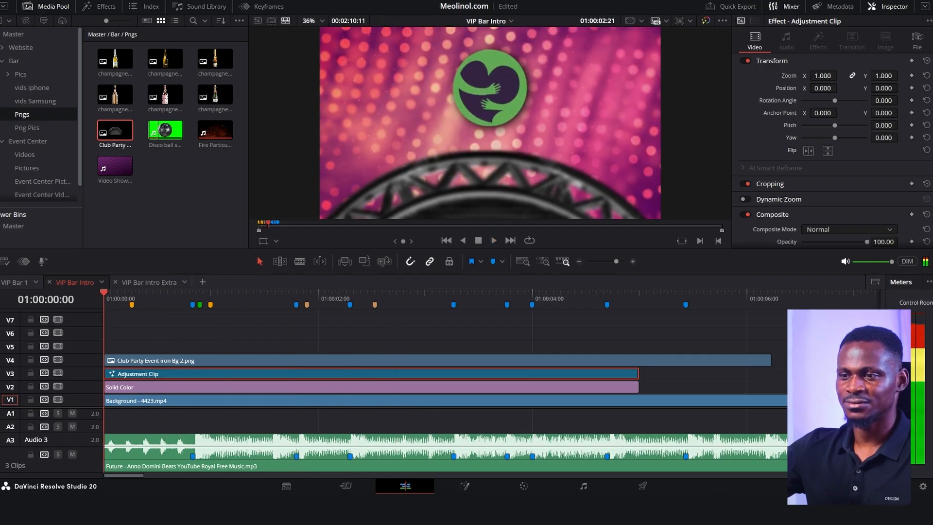
key("space")
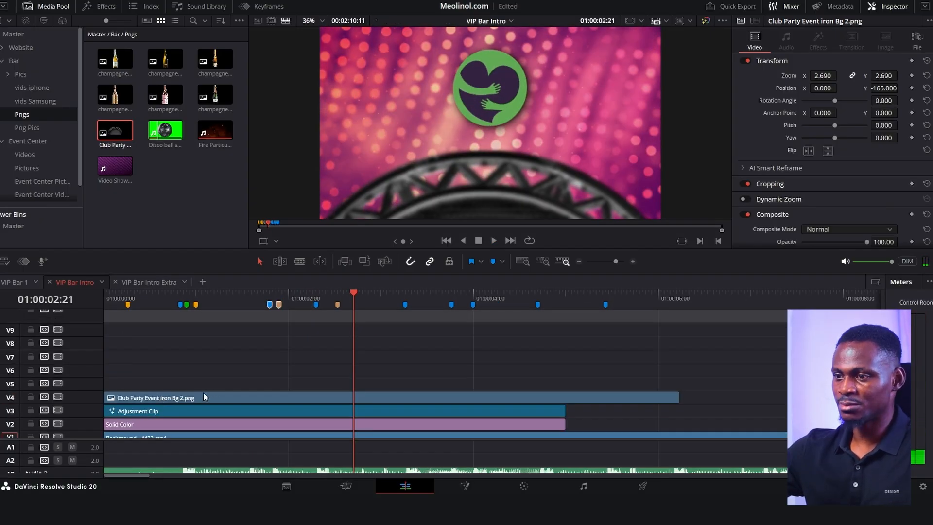
Step: Place the four champagne bottle PNG clips on tracks V5 to V8 near the start of the timeline
key("shift+z")
left_click_drag(509, 339, 132, 387)
key("shift+z")
key("ctrl+equal")
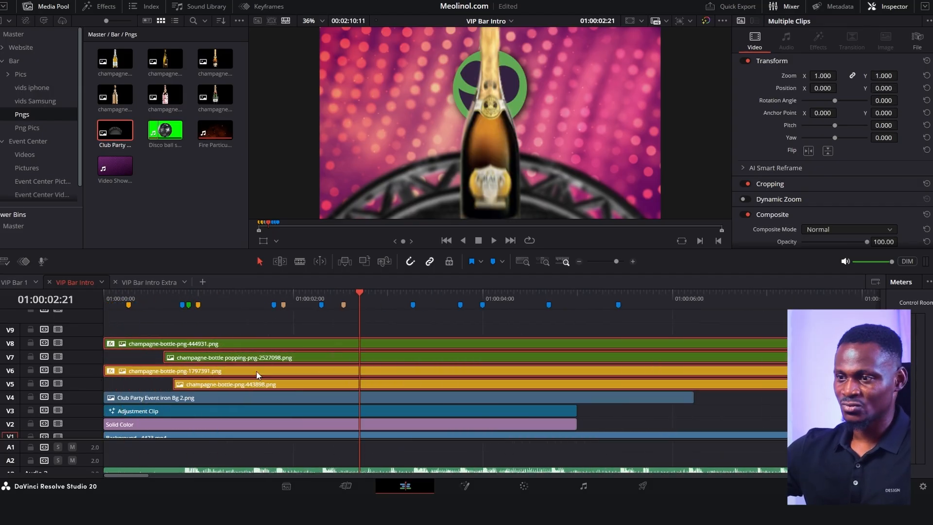
mouse_move(367, 292)
left_mouse_down()
mouse_move(93, 308)
mouse_move(138, 314)
left_mouse_up()
key("ctrl+equal")
key("ctrl+equal")
left_click(223, 320)
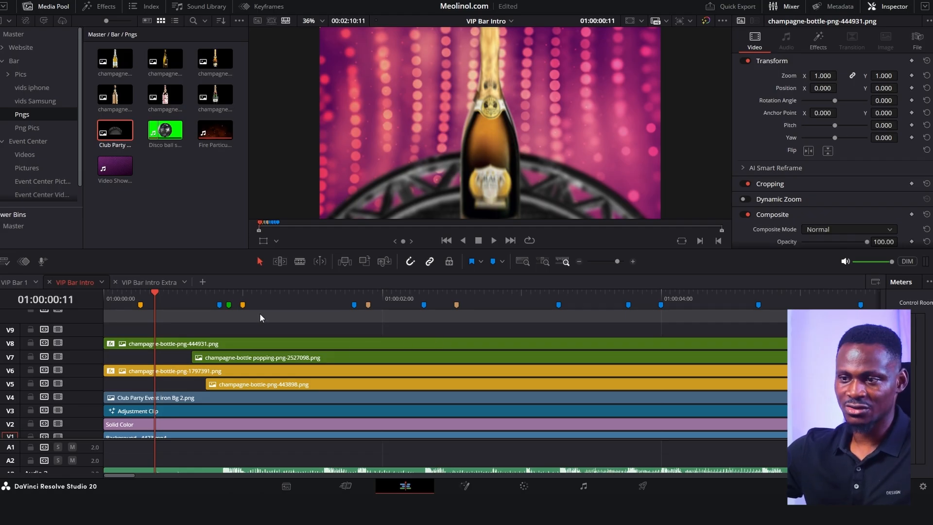
Step: Move the V6 bottle horizontally to the right of centre and set the V5 bottle's X position to -700
mouse_move(206, 299)
left_mouse_down()
mouse_move(341, 302)
mouse_move(362, 323)
mouse_move(338, 330)
mouse_move(404, 333)
mouse_move(369, 340)
left_mouse_up()
left_click(427, 371)
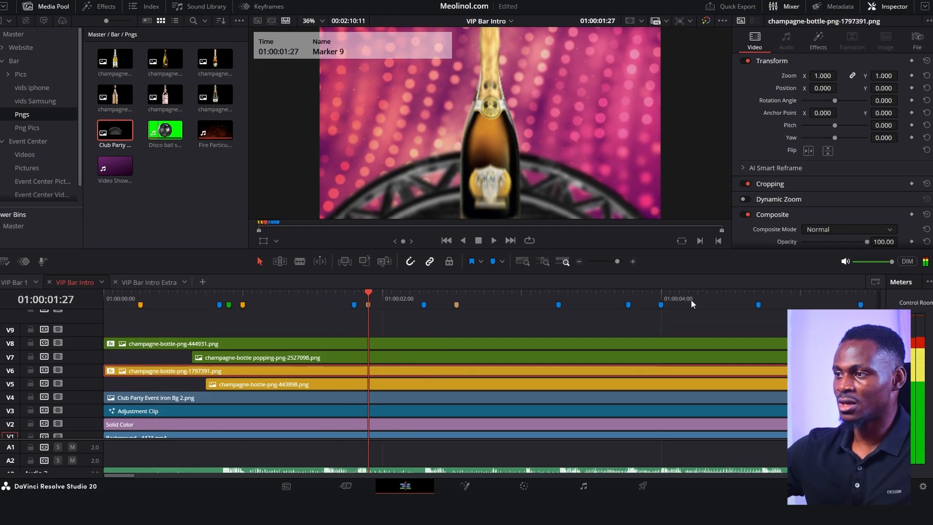
left_click_drag(823, 88, 850, 88)
left_click(420, 387)
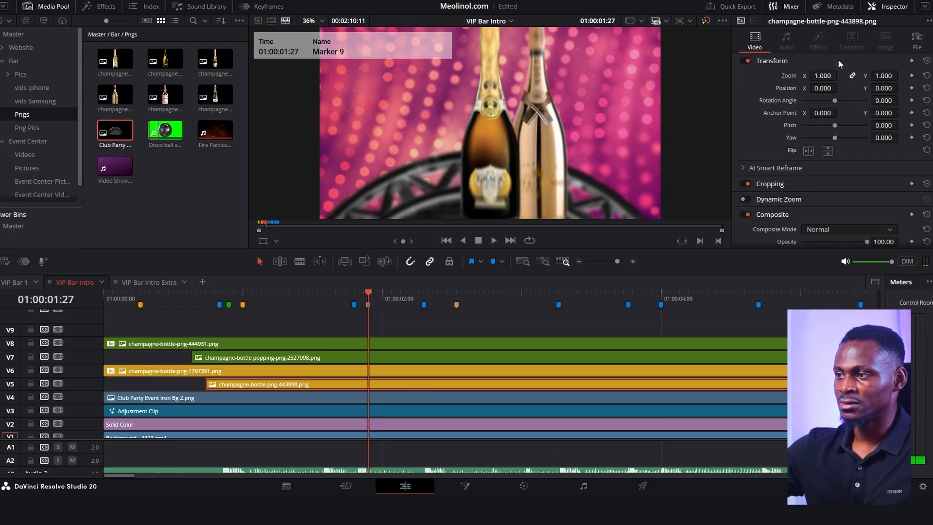
left_click_drag(822, 88, 755, 88)
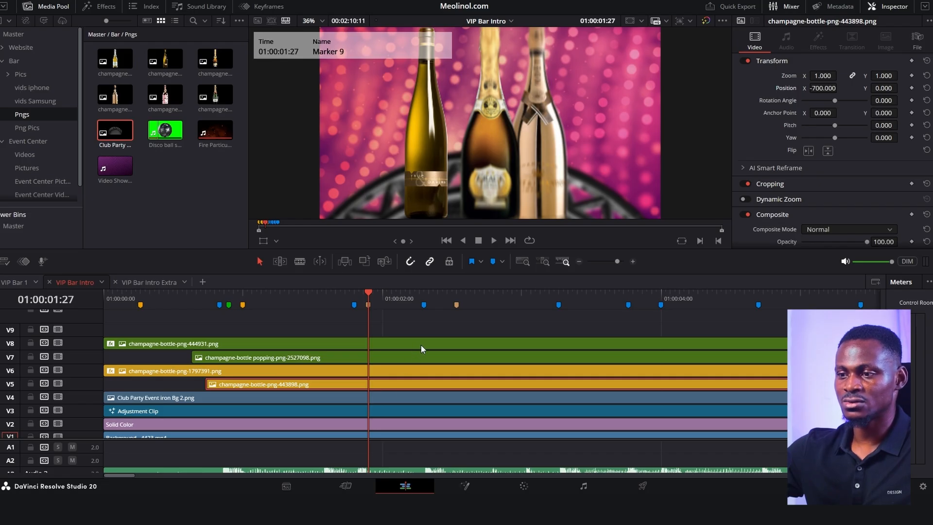
Step: Shift the V7 popping bottle and the V5 bottle horizontally away from the central bottle
left_click(428, 358)
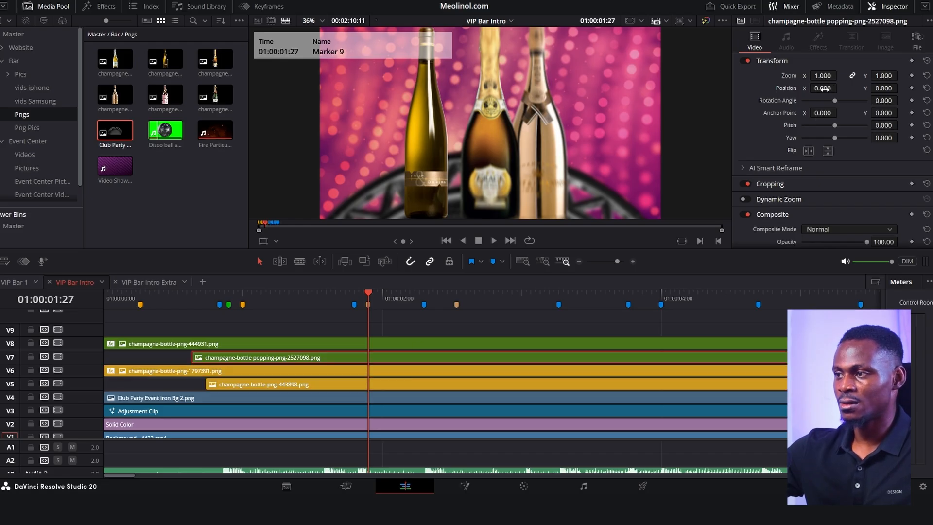
left_click_drag(839, 88, 909, 88)
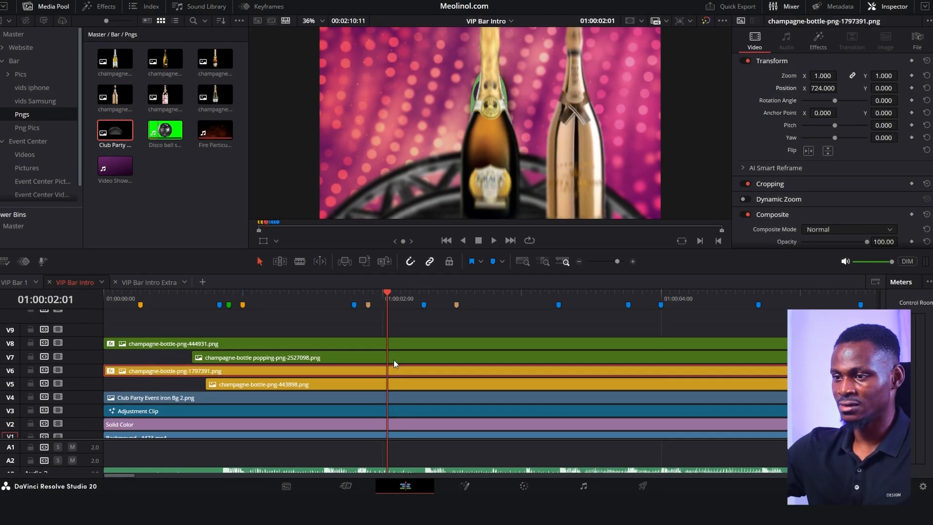
left_click(398, 382)
left_click_drag(822, 88, 677, 75)
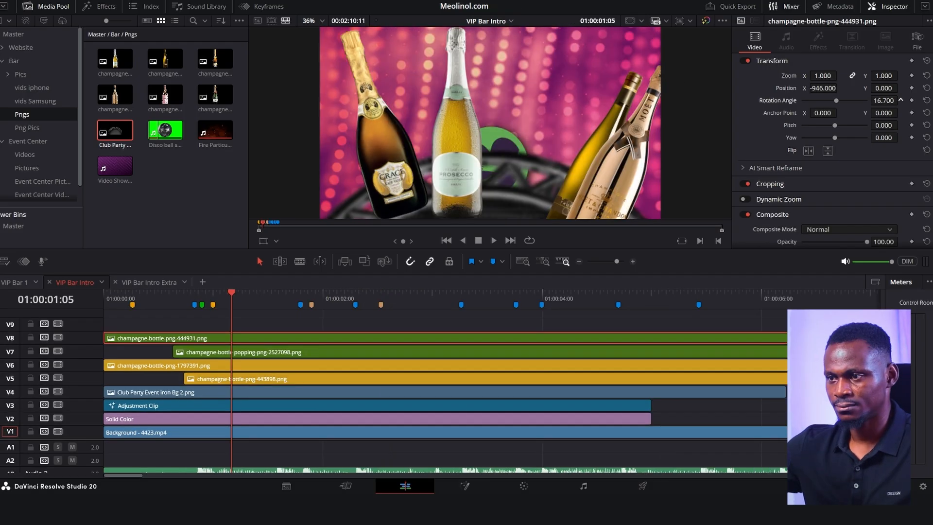
Step: Tilt the V8 bottle to a rotation angle of 26 and position it at X -1083, Y -82
mouse_move(883, 100)
left_mouse_down()
mouse_move(896, 86)
mouse_move(893, 99)
left_mouse_up()
left_click_drag(821, 88, 784, 92)
mouse_move(889, 76)
left_mouse_down()
mouse_move(877, 77)
mouse_move(885, 88)
left_mouse_up()
left_click(399, 338)
left_click_drag(822, 88, 810, 88)
left_click_drag(883, 88, 811, 88)
Step: Position the V7 popping bottle beside the V8 bottle at X -1005, Y -75
left_click(469, 353)
left_click_drag(885, 88, 893, 88)
left_click_drag(822, 88, 809, 88)
left_click_drag(883, 88, 887, 88)
left_click(543, 375)
left_click(543, 365)
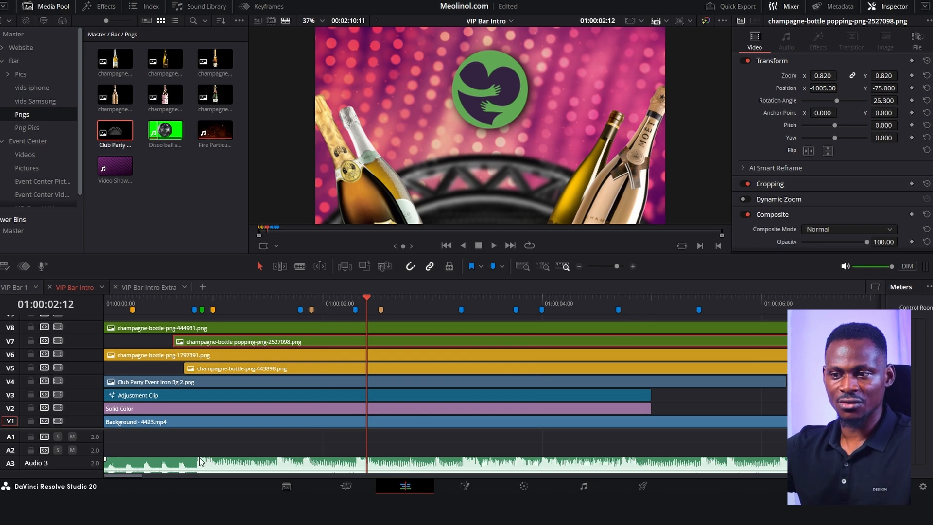
Step: Combine the Solid Color and Background - 4423.mp4 clips into a compound clip named BG
left_click_drag(95, 427, 85, 449)
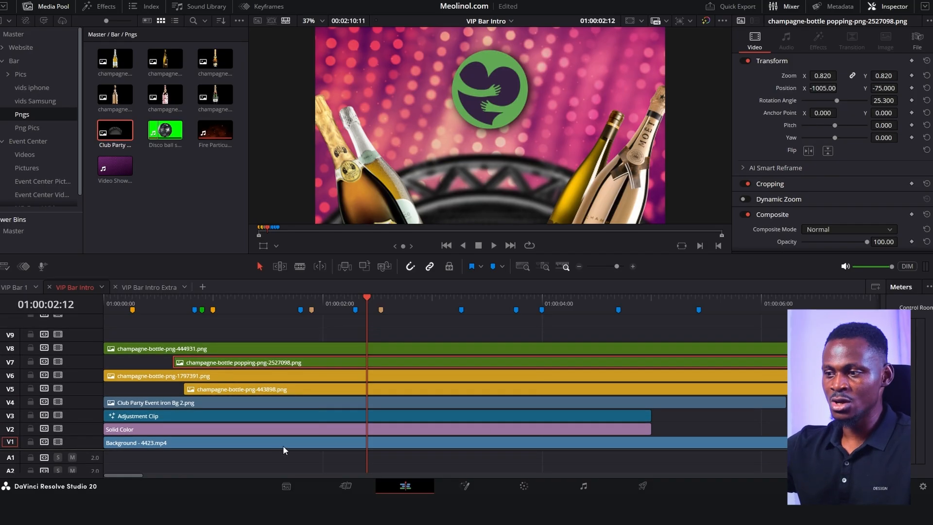
left_click_drag(700, 428, 565, 437)
right_click(564, 437)
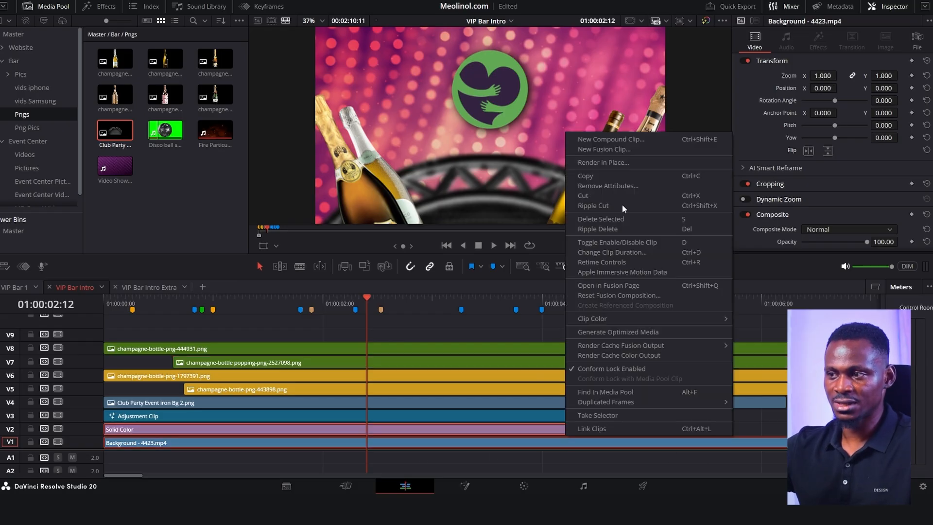
left_click(627, 139)
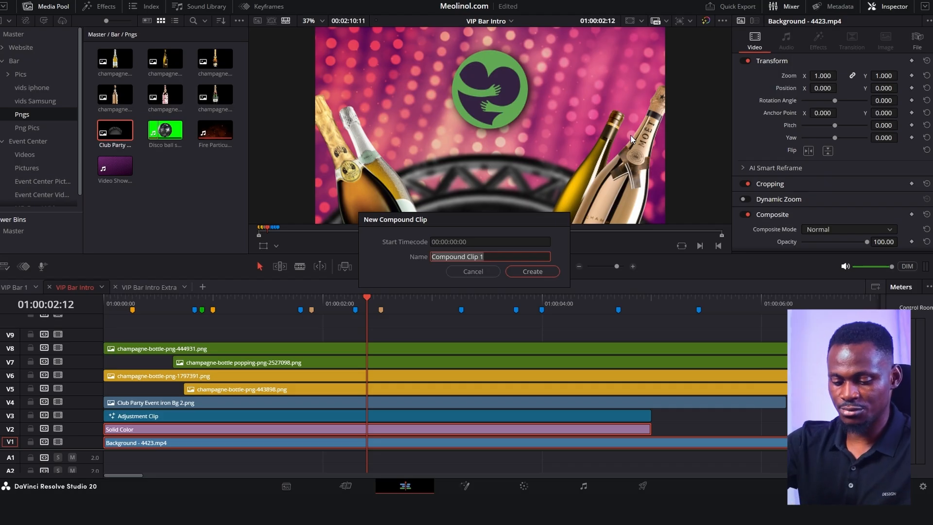
type("BG")
key("Return")
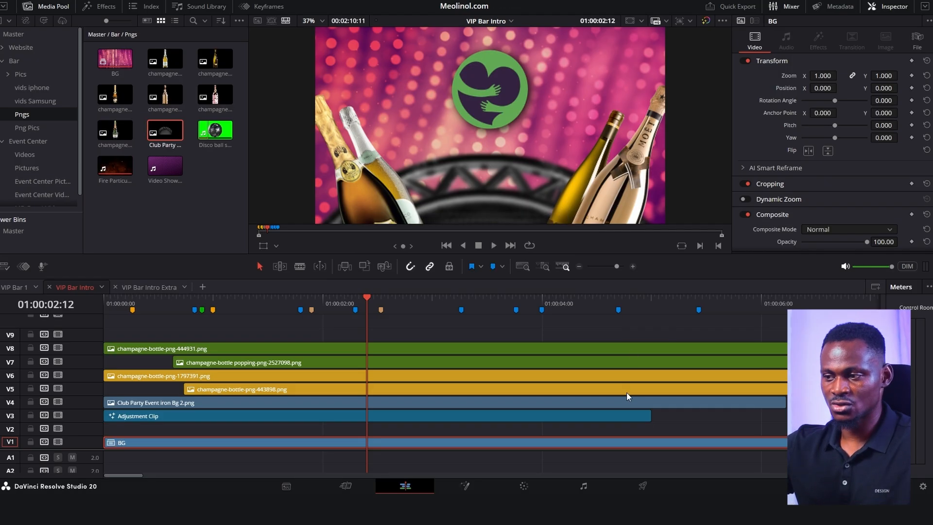
Step: Try moving all clips above the BG compound clip down one track and enlarging the viewer
left_click_drag(663, 422, 567, 330)
key("alt+Down")
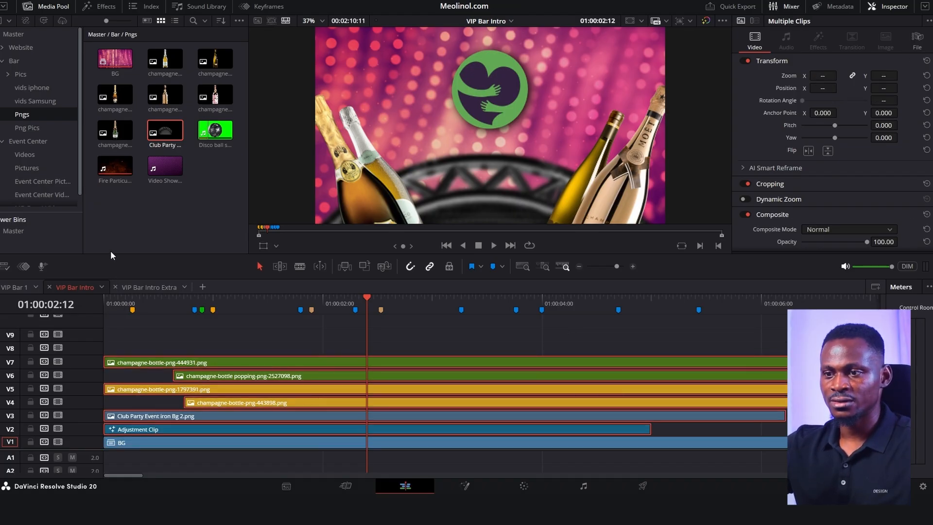
left_click_drag(107, 252, 103, 283)
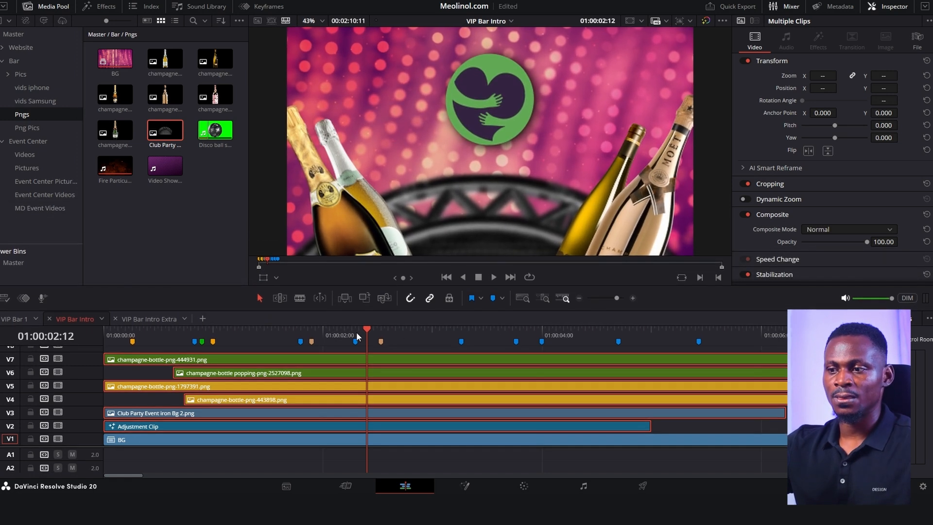
Step: Play the intro from the start to review the bottle arrangement
left_click_drag(364, 331, 117, 325)
key("space")
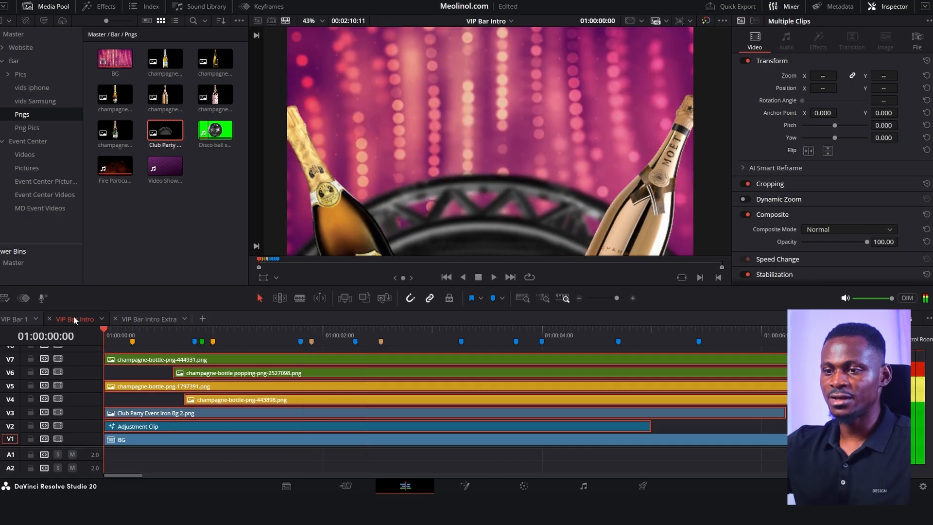
key("space")
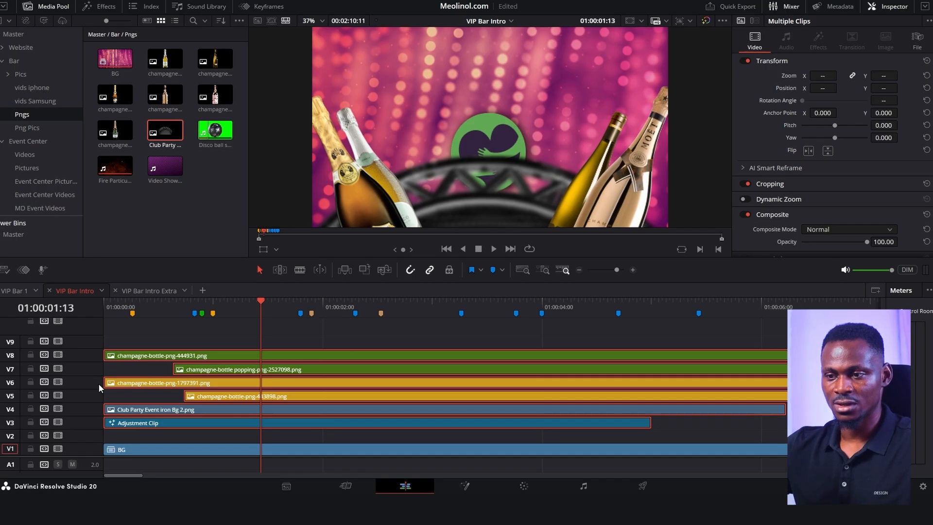
Step: Increase the heights of tracks V5 to V8 to expose the markers on the bottle clips
left_click_drag(96, 389, 97, 384)
left_click_drag(104, 373, 96, 332)
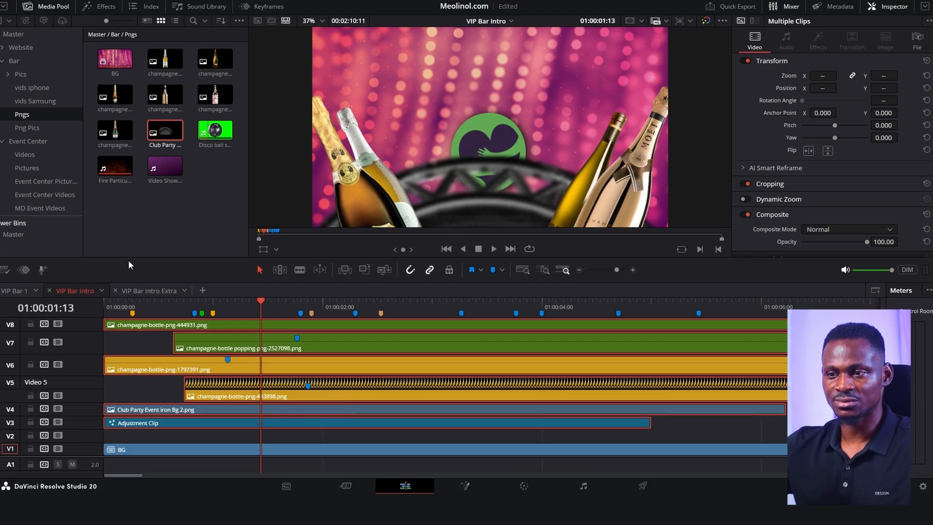
left_click_drag(128, 255, 129, 247)
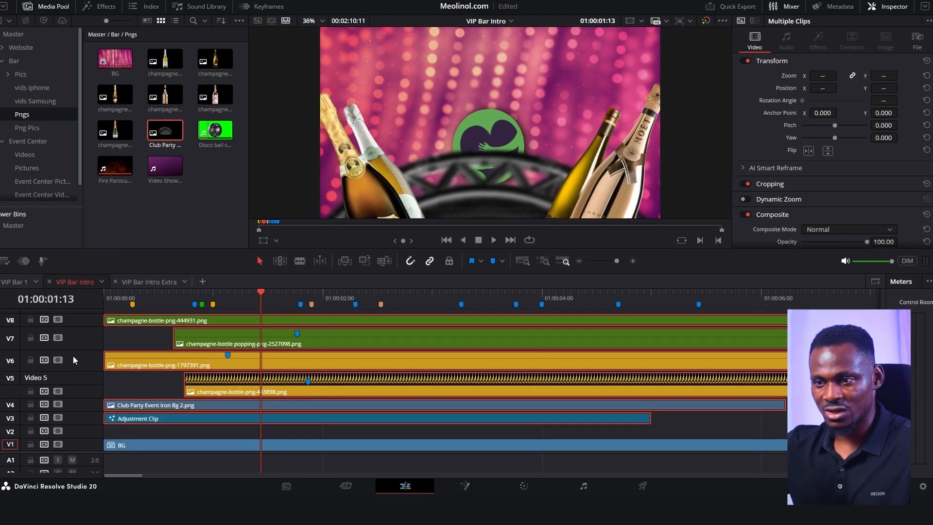
left_click_drag(95, 314, 98, 302)
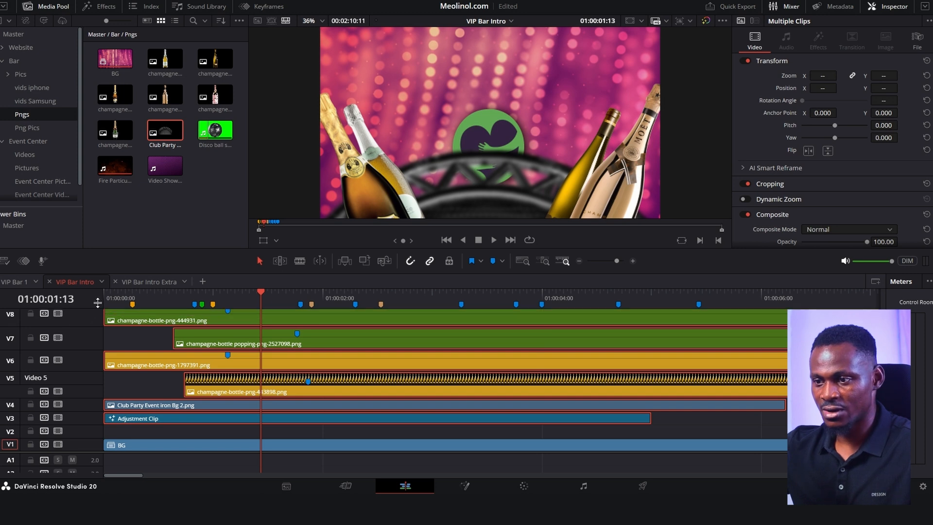
Step: Add Position keyframes to the V6 bottle at the timeline start and at 01:00:01:04, then show its on-screen Transform handles at the first frame
left_click_drag(260, 299, 103, 296)
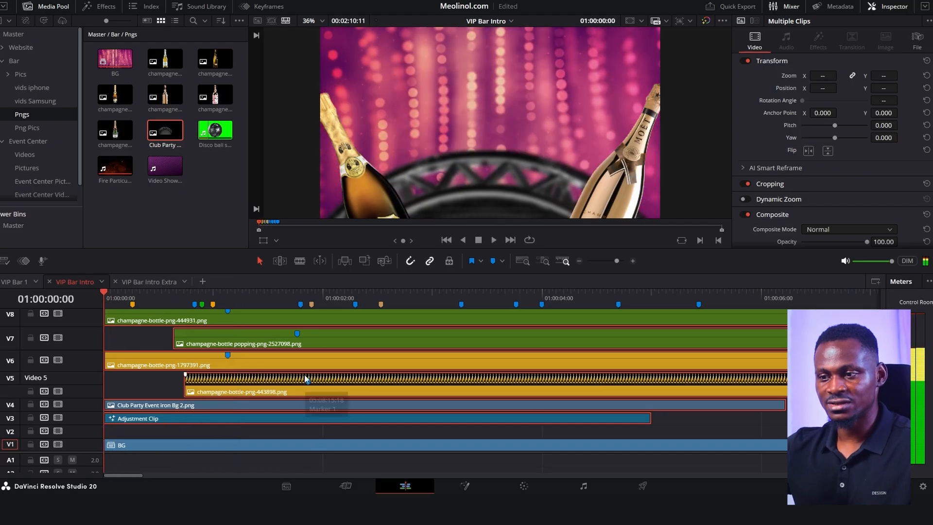
left_click(240, 389)
left_click_drag(271, 305, 184, 332)
left_click(234, 367)
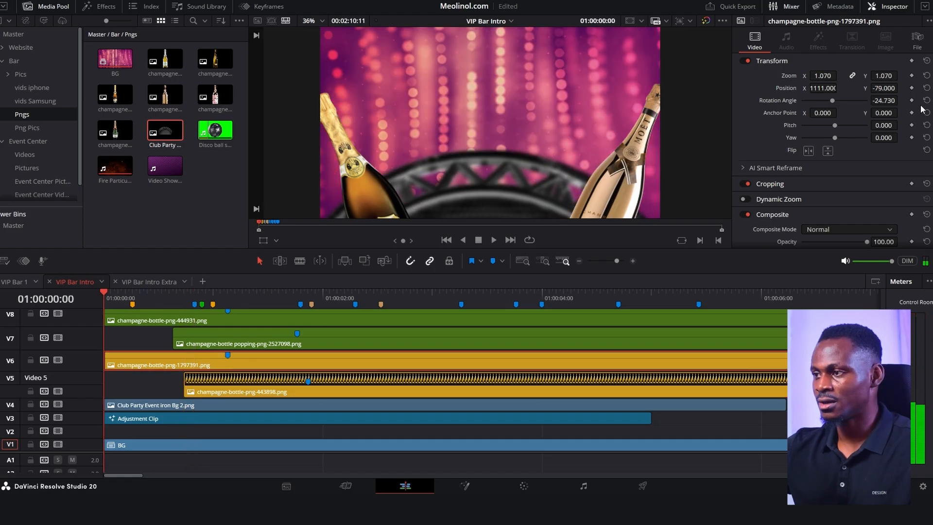
left_click(911, 88)
left_click_drag(158, 301, 230, 300)
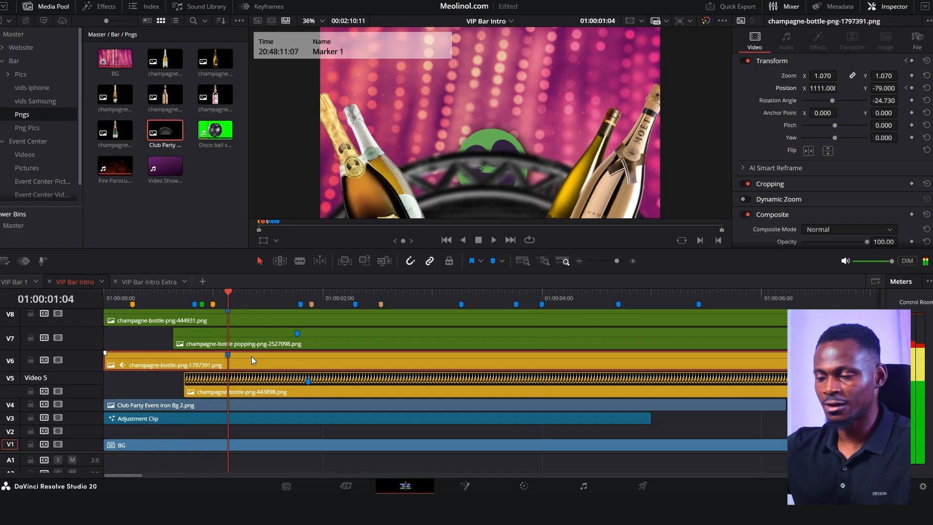
left_click(911, 88)
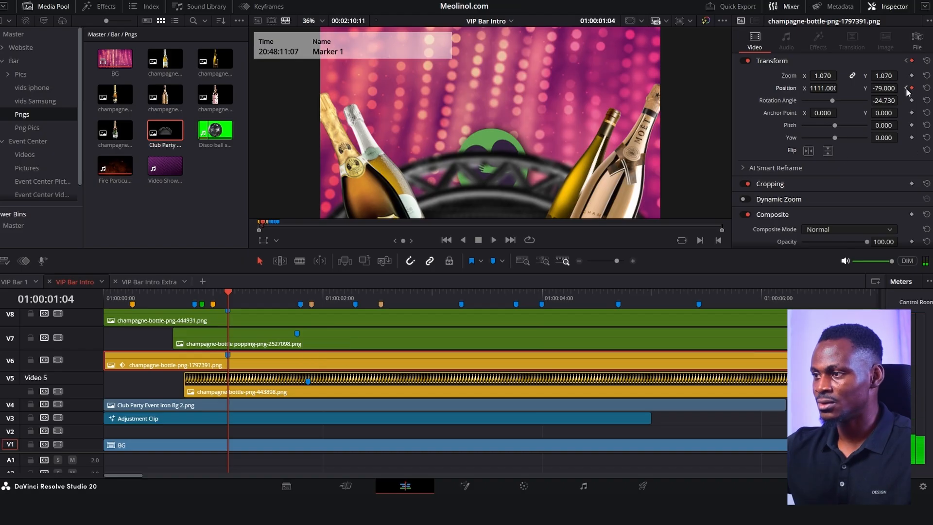
key("Home")
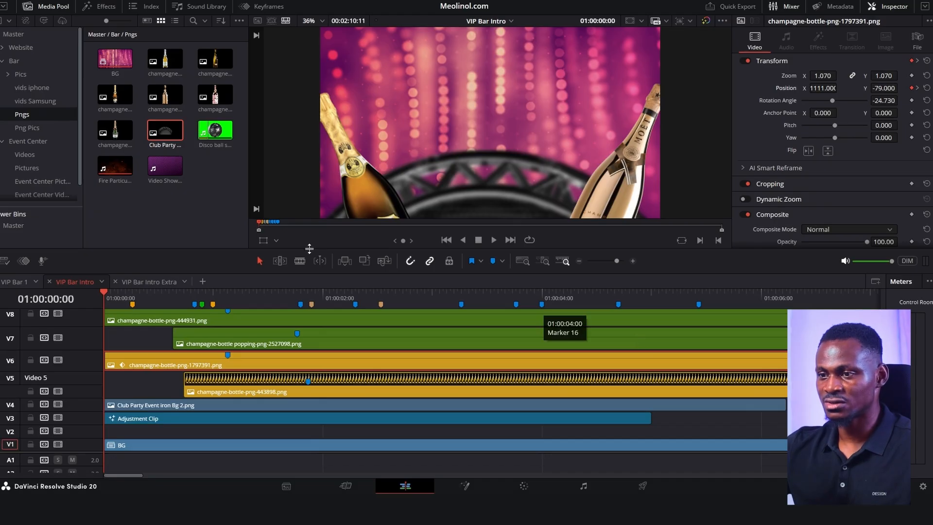
left_click(262, 240)
left_click_drag(636, 170, 594, 167)
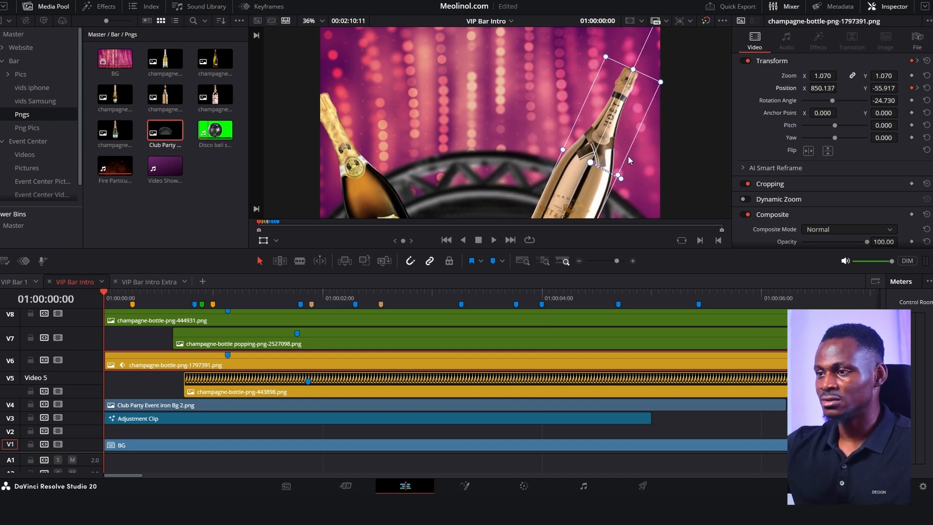
key("ctrl+z")
mouse_move(884, 89)
left_mouse_down()
mouse_move(846, 88)
mouse_move(892, 88)
left_mouse_up()
left_click_drag(823, 89, 728, 89)
key("ctrl+z")
key("ctrl+z")
key("ctrl+z")
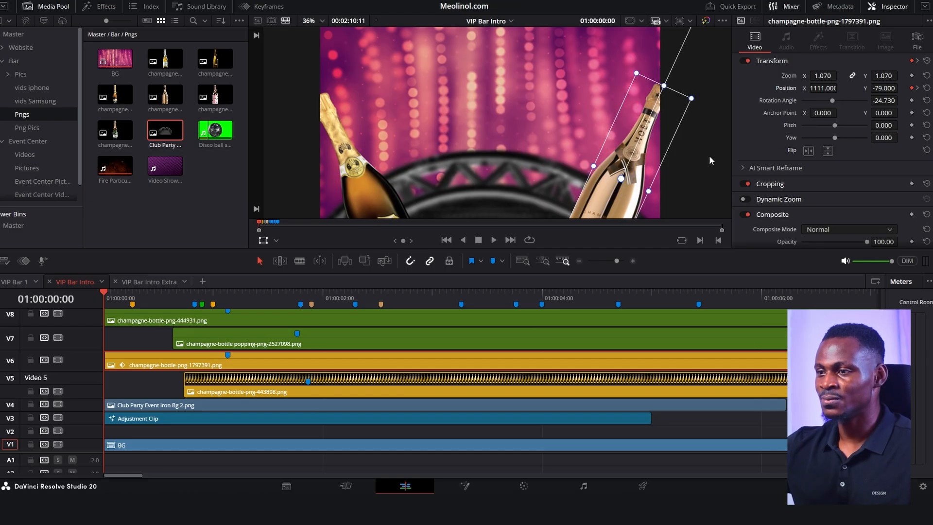
Step: Move the V6 bottle below the frame to about X 514, Y -295 at its first keyframe and play its rise
left_click_drag(641, 154, 570, 307)
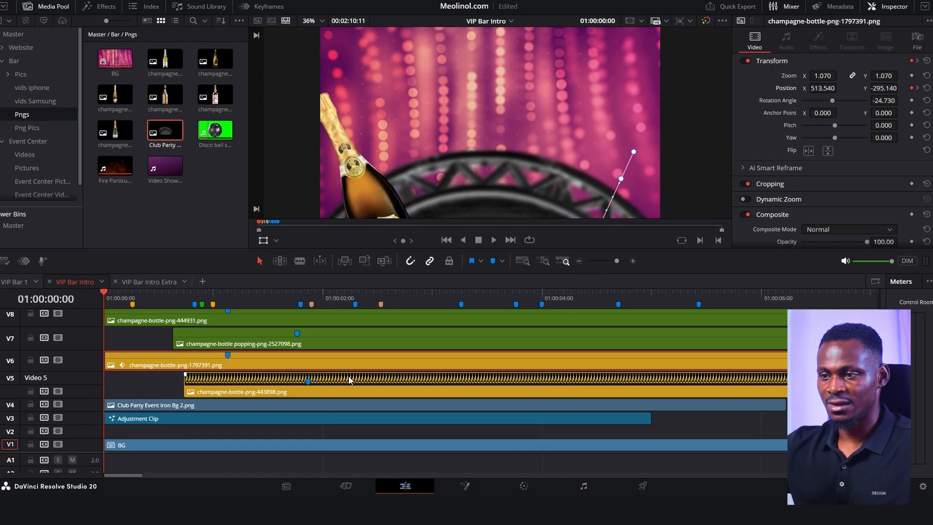
key("space")
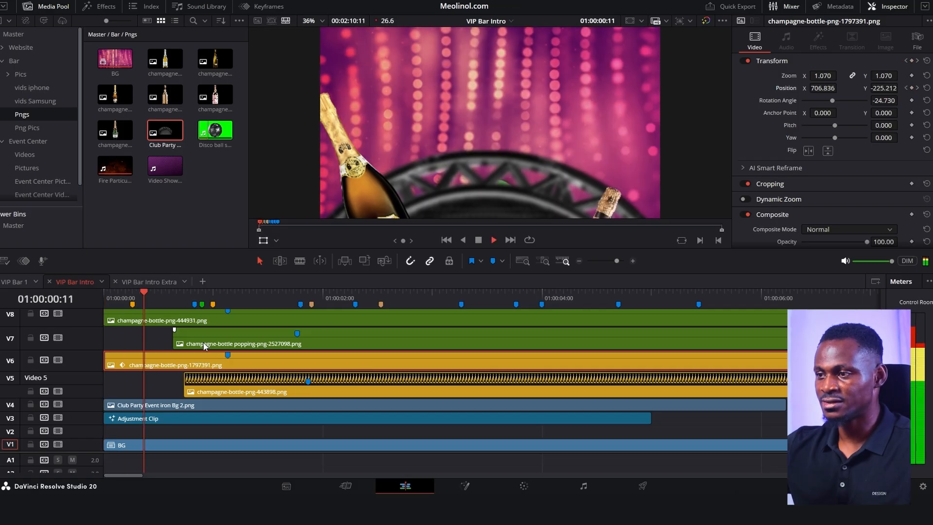
key("space")
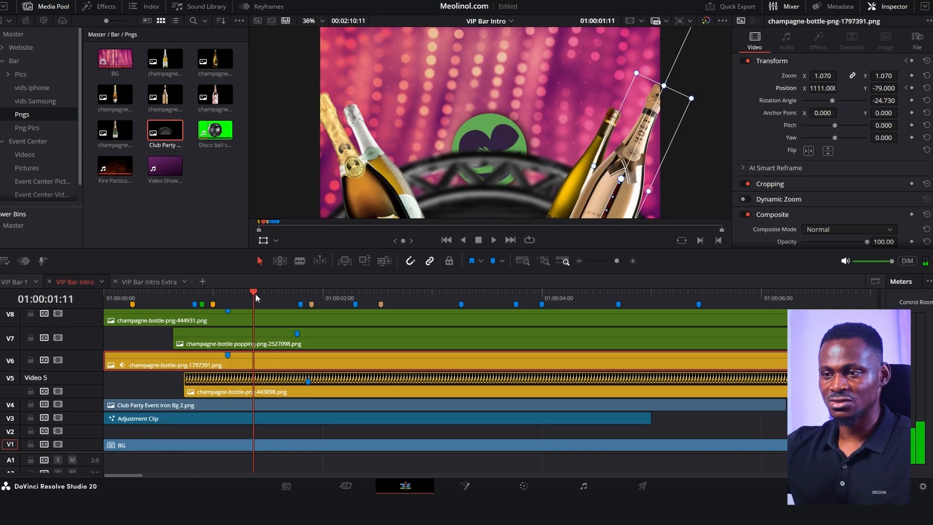
Step: Keyframe the V8 bottle's Position at the start and at 01:00:01:04, with the first keyframe below the frame at about X -496, Y -286
left_click(262, 318)
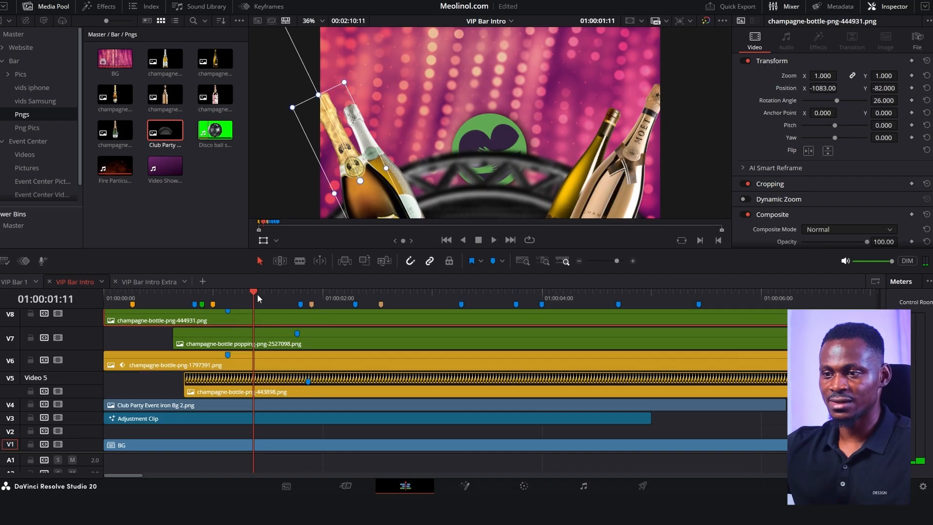
left_click_drag(253, 294, 104, 298)
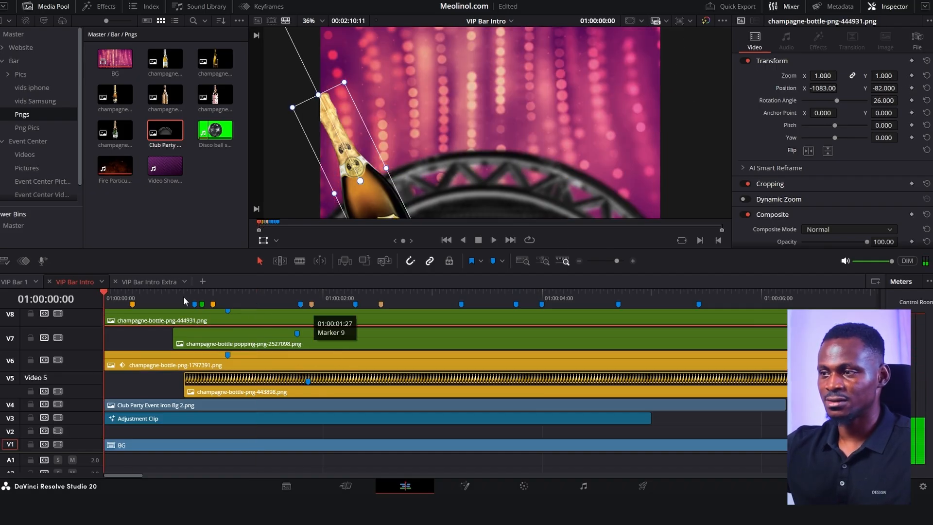
left_click(911, 87)
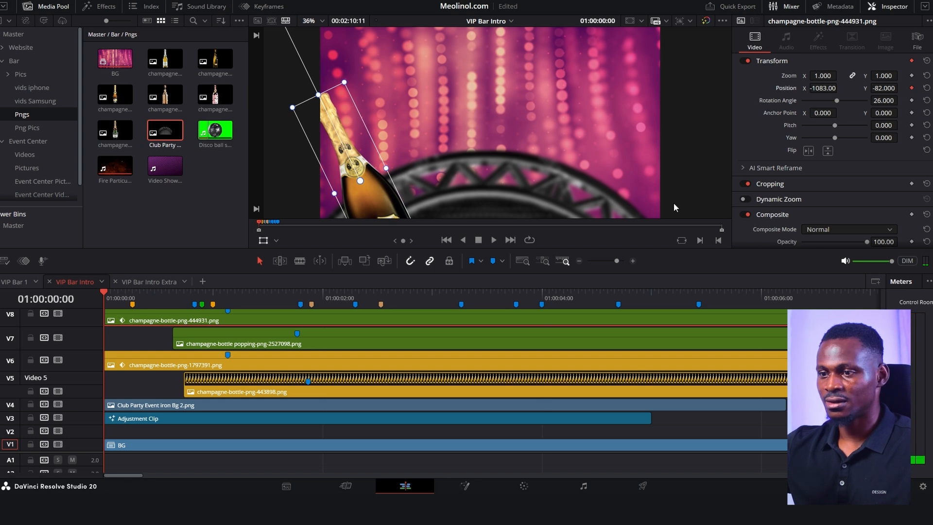
mouse_move(160, 306)
left_mouse_down()
mouse_move(145, 299)
mouse_move(226, 299)
left_mouse_up()
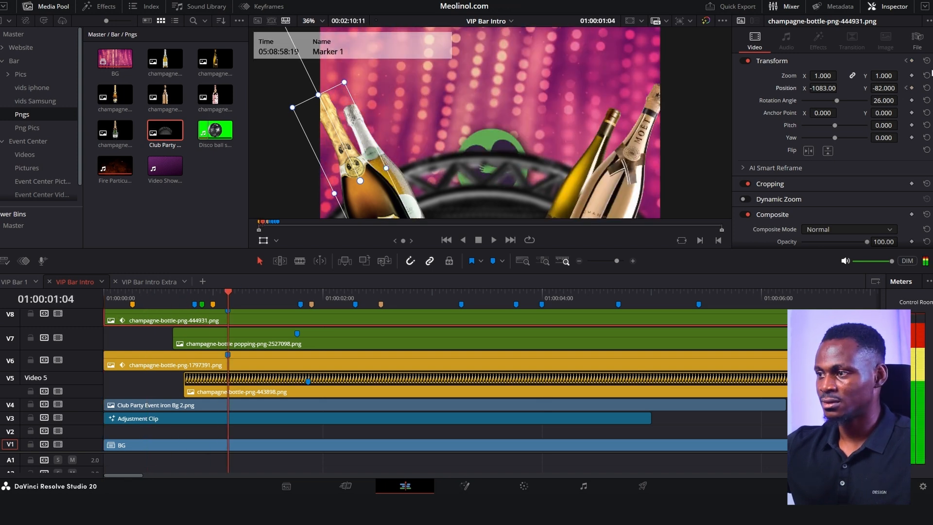
left_click(905, 87)
left_click_drag(374, 177, 430, 325)
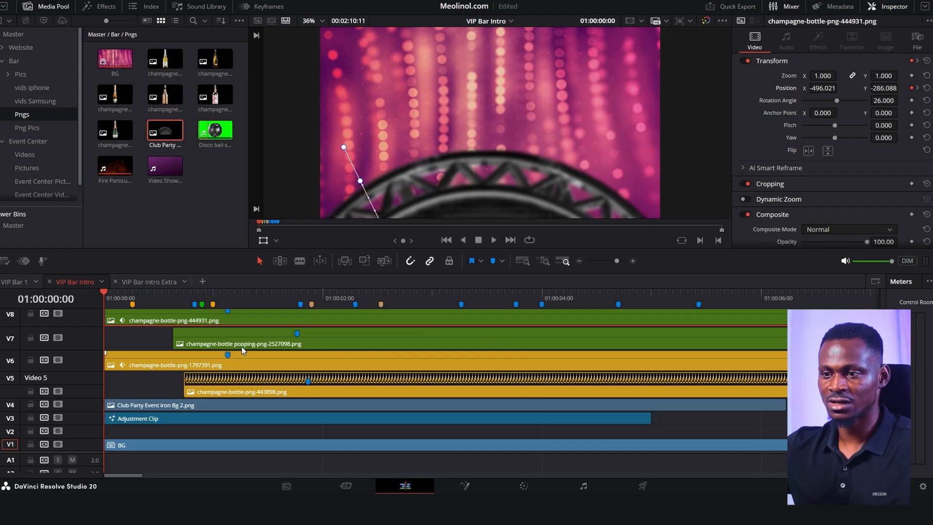
Step: Play back the opening to review the rises of the V6 and V8 bottles
key("space")
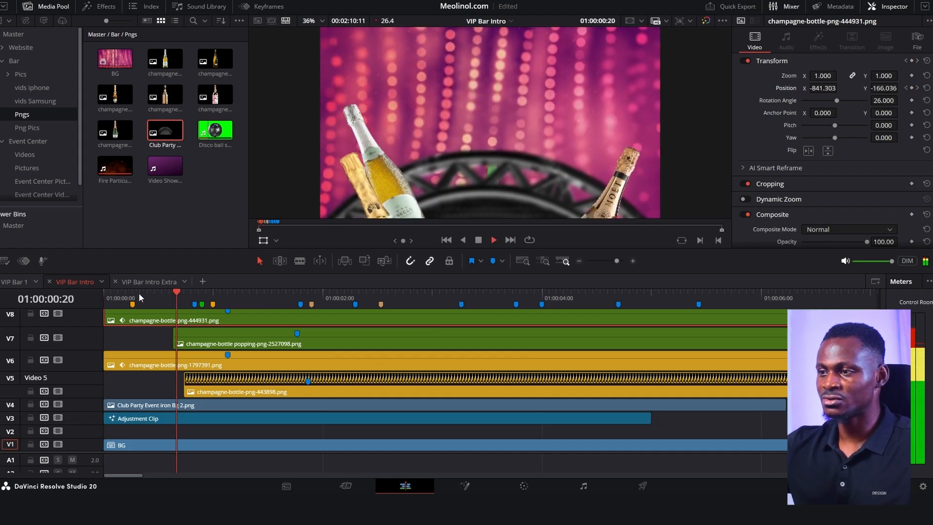
key("space")
left_click_drag(284, 302, 145, 311)
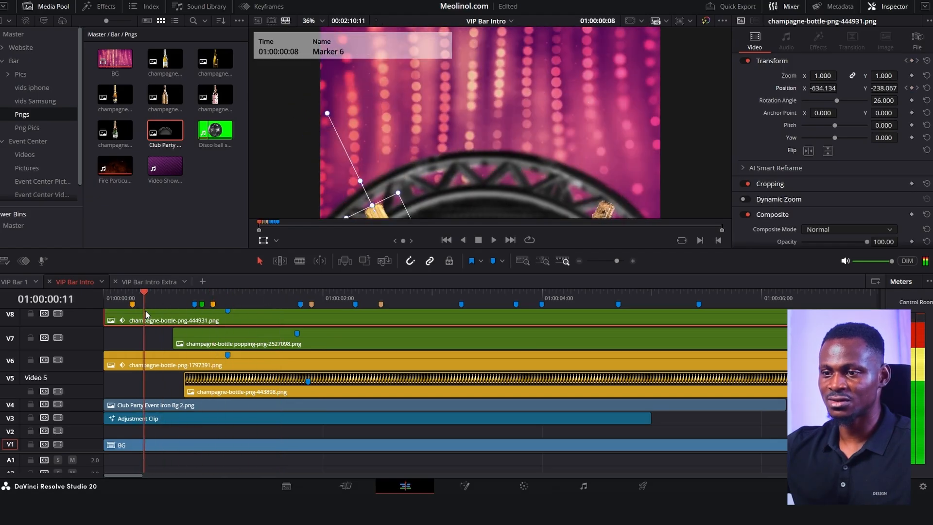
key("space")
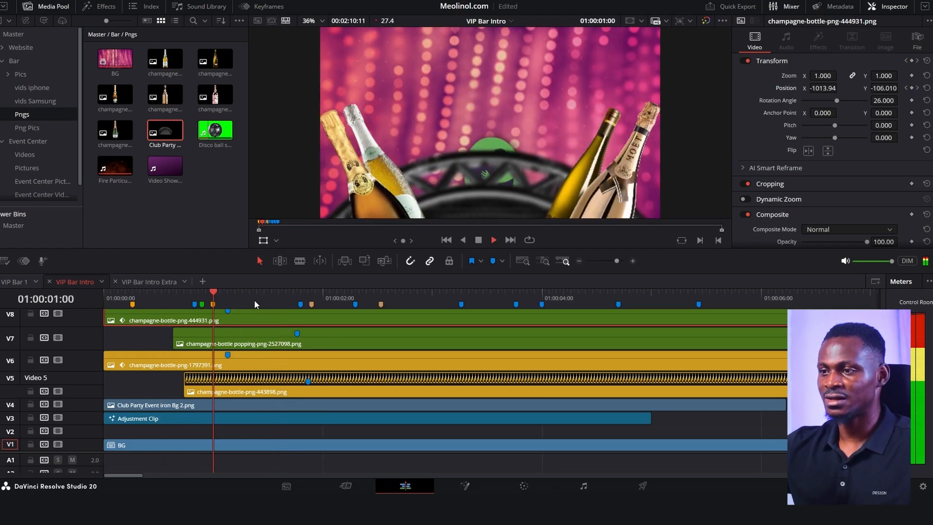
key("space")
Step: Keyframe the V7 bottle's Position at 01:00:00:19 and 01:00:01:23, with the first keyframe below the frame at about X -439, Y -257
left_click(311, 341)
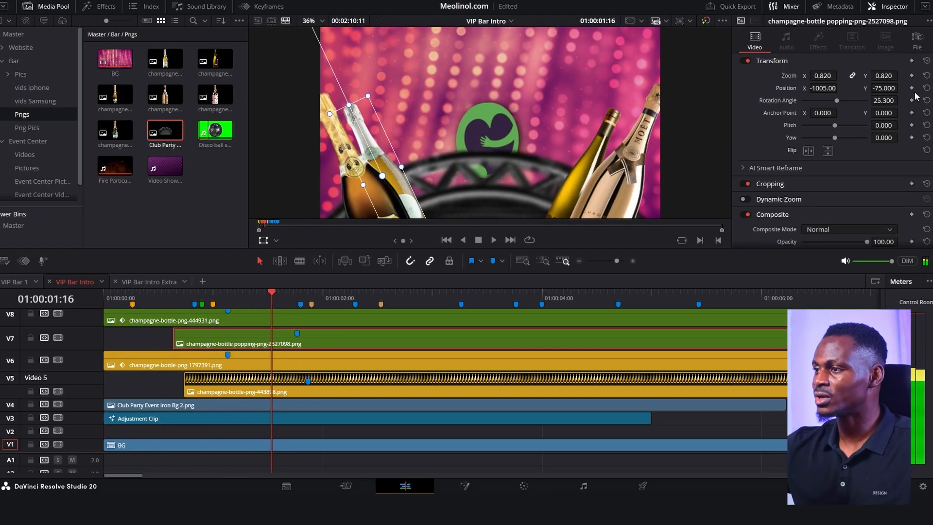
left_click_drag(276, 298, 172, 310)
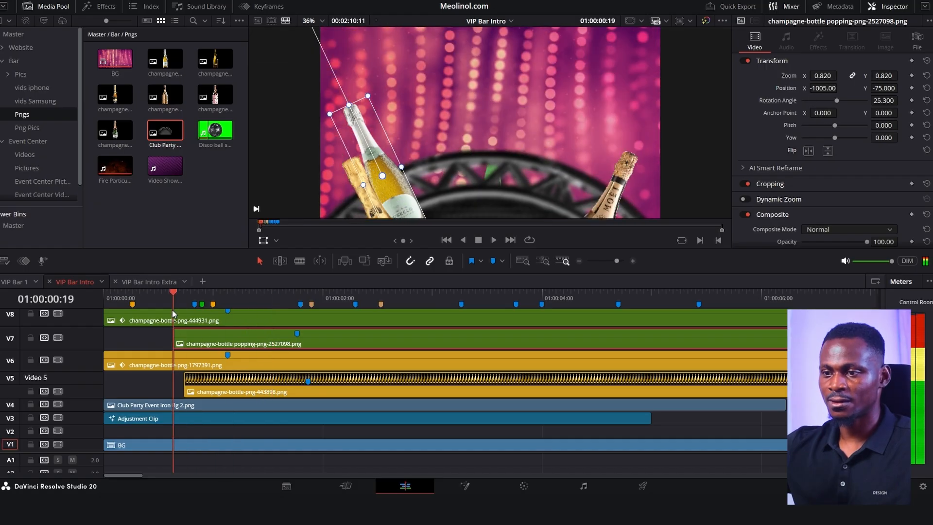
left_click(911, 88)
left_click_drag(246, 299, 297, 309)
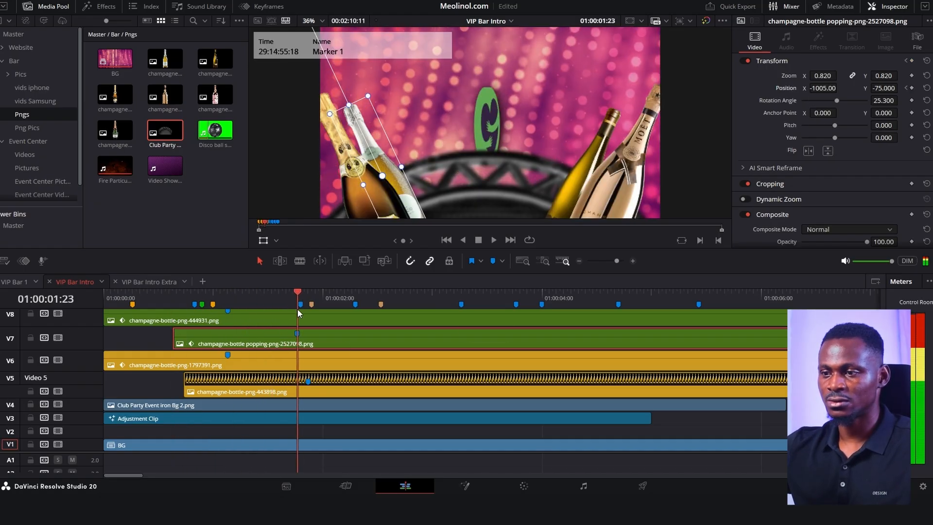
left_click(905, 88)
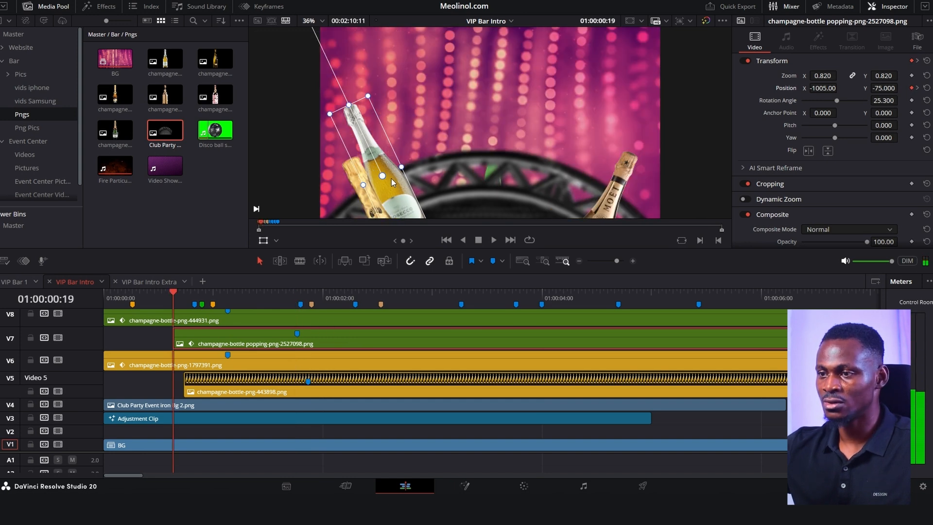
left_click_drag(395, 179, 409, 240)
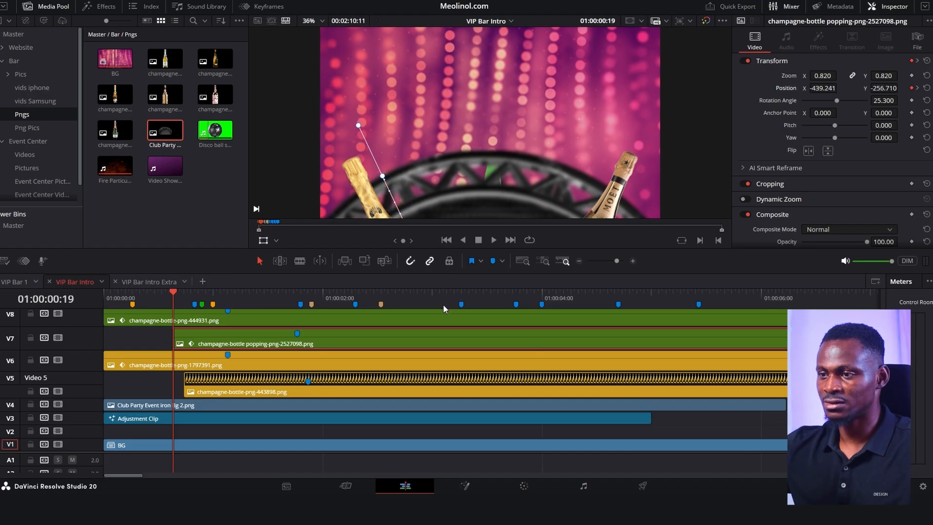
Step: Keyframe the V5 bottle's Position at 01:00:00:22 and 01:00:01:26, with the first keyframe below the frame at about X 439, Y -252
left_click(356, 304)
left_click(389, 380)
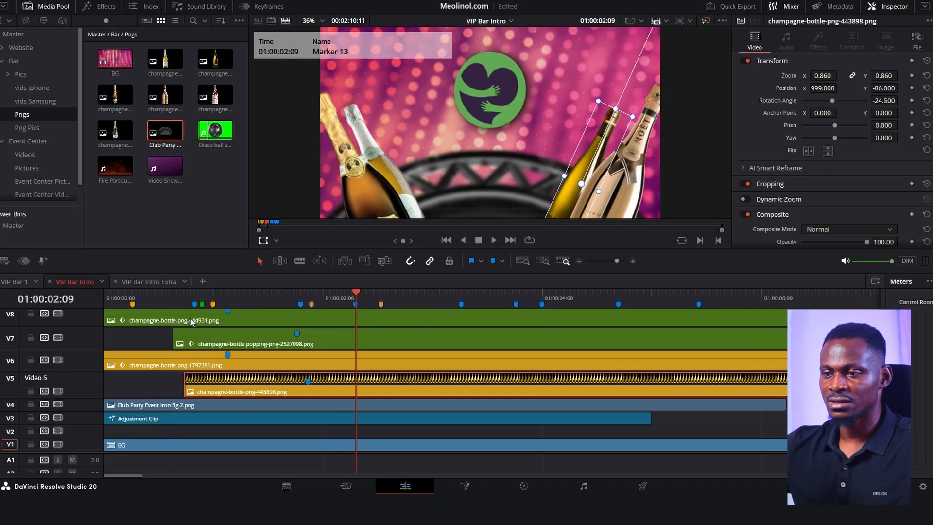
left_click_drag(359, 300, 184, 319)
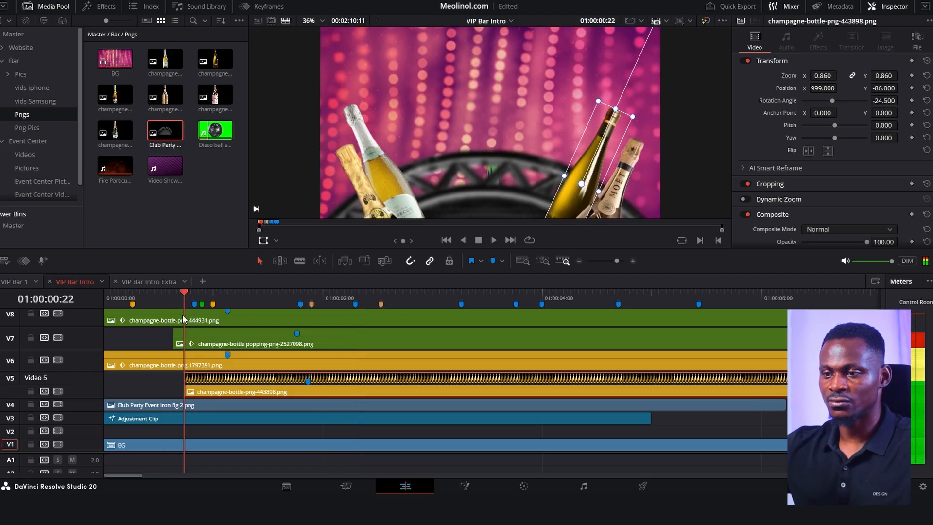
left_click(911, 88)
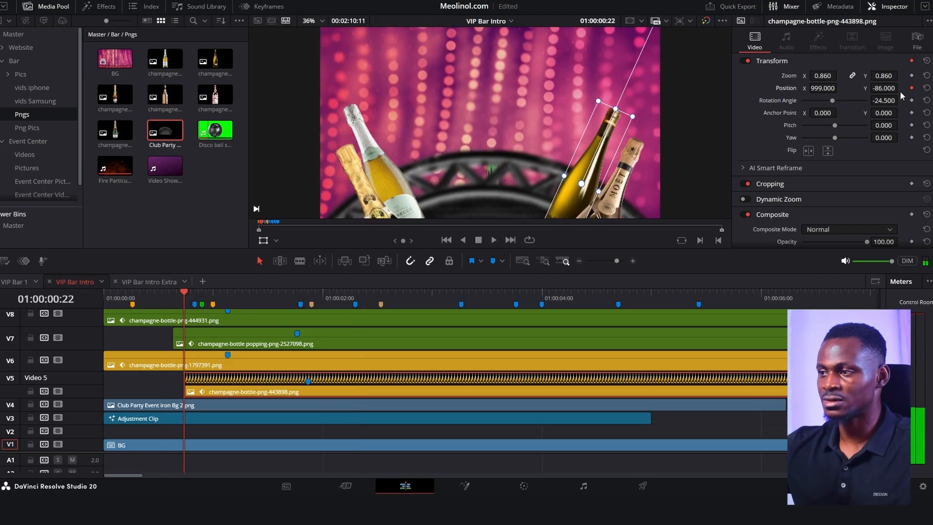
mouse_move(254, 295)
left_mouse_down()
mouse_move(317, 299)
mouse_move(304, 302)
left_mouse_up()
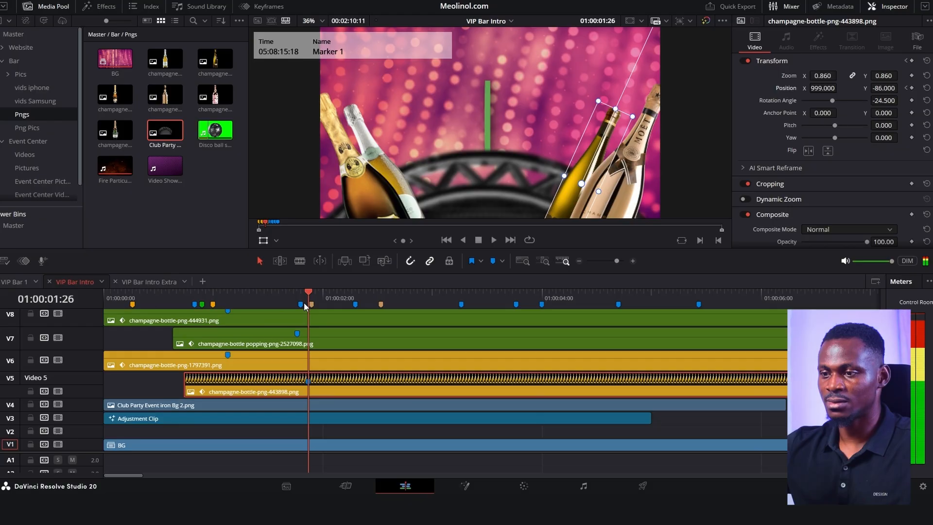
left_click(905, 89)
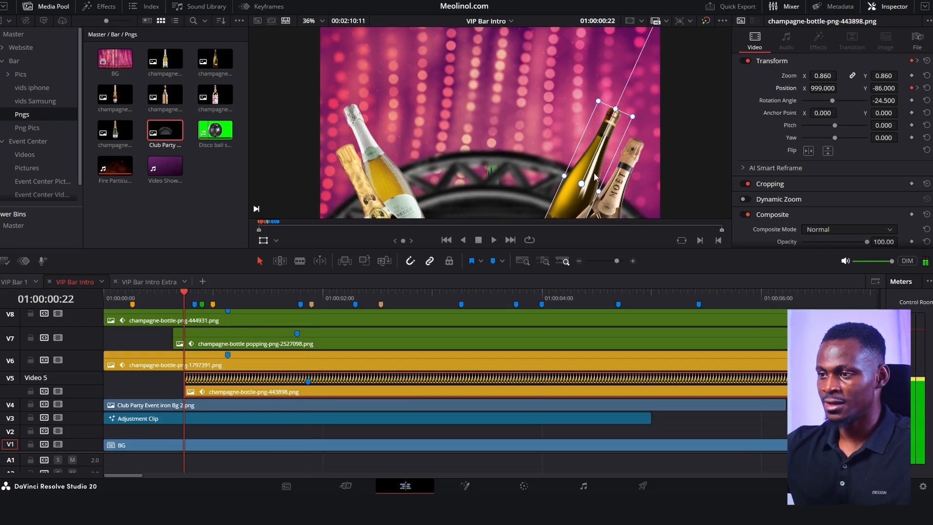
left_click_drag(597, 177, 546, 294)
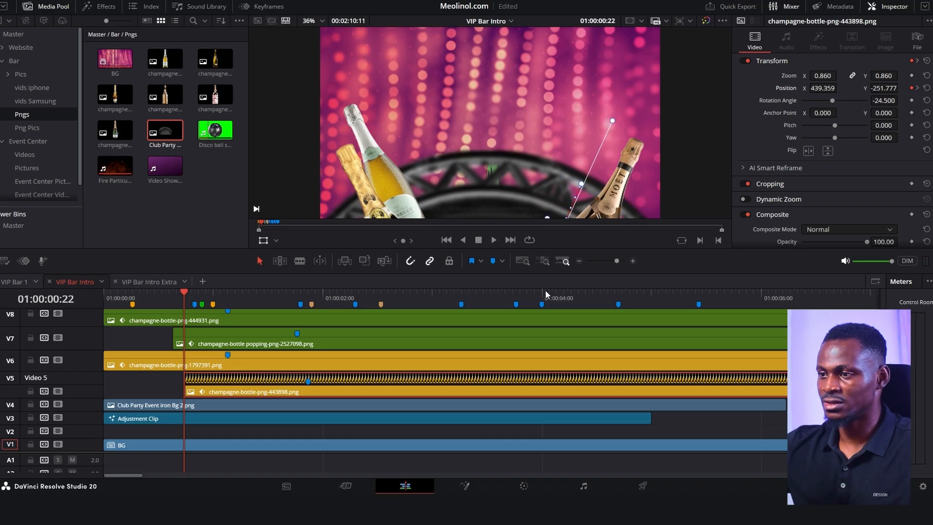
Step: Play the intro repeatedly from near its start to check how all four bottles slide in
key("space")
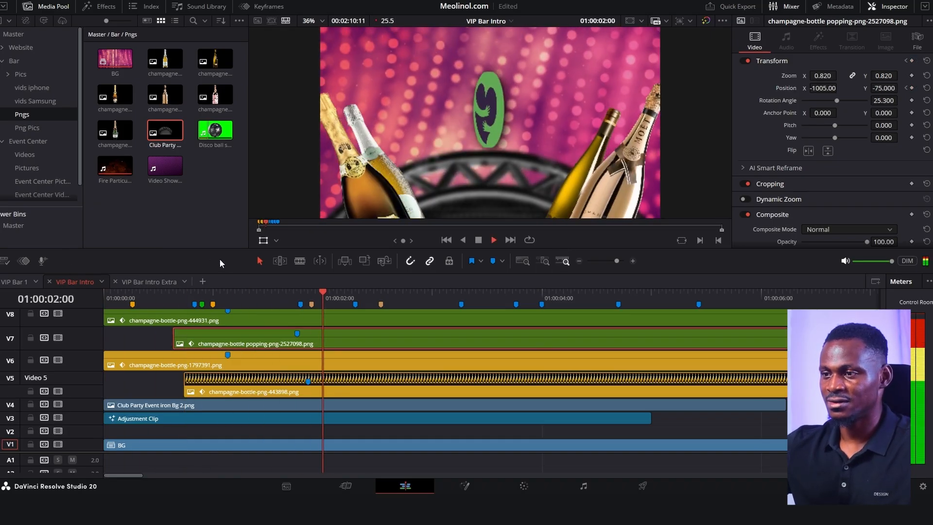
key("space")
key("Home")
key("space")
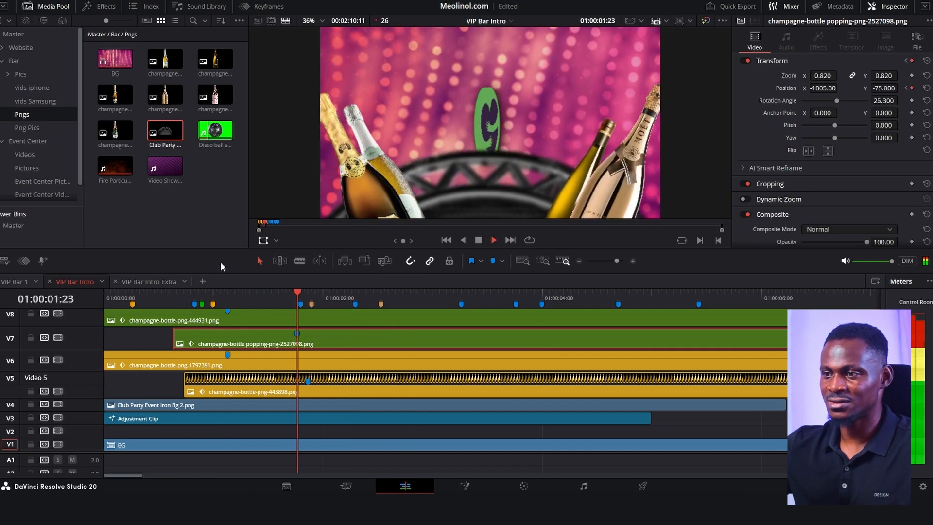
key("space")
left_click(132, 294)
key("space")
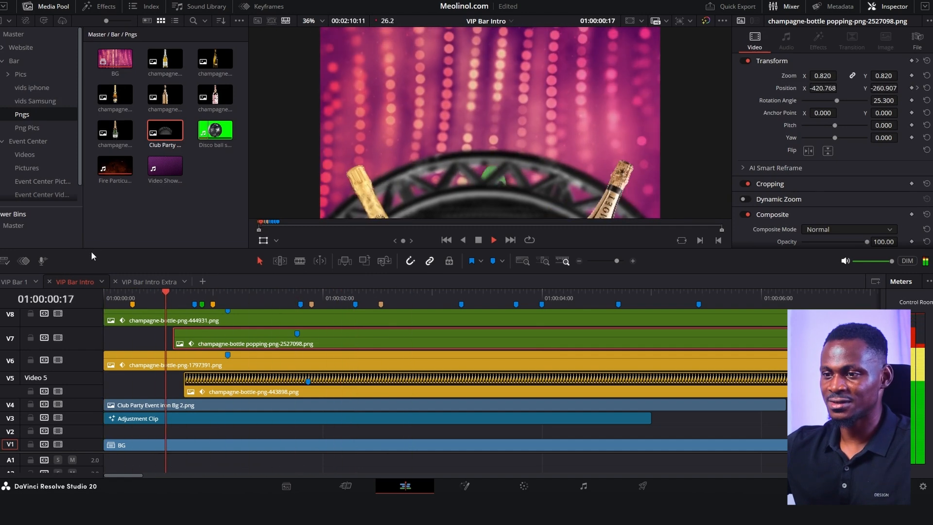
key("space")
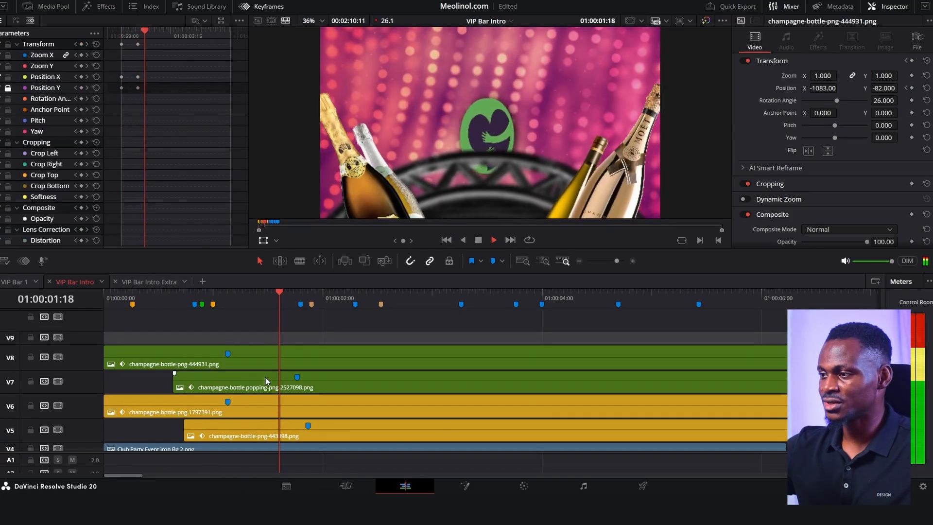
key("space")
Step: Reduce the heights of tracks V5 to V8 to compact the bottle clips
left_click_drag(88, 420, 84, 457)
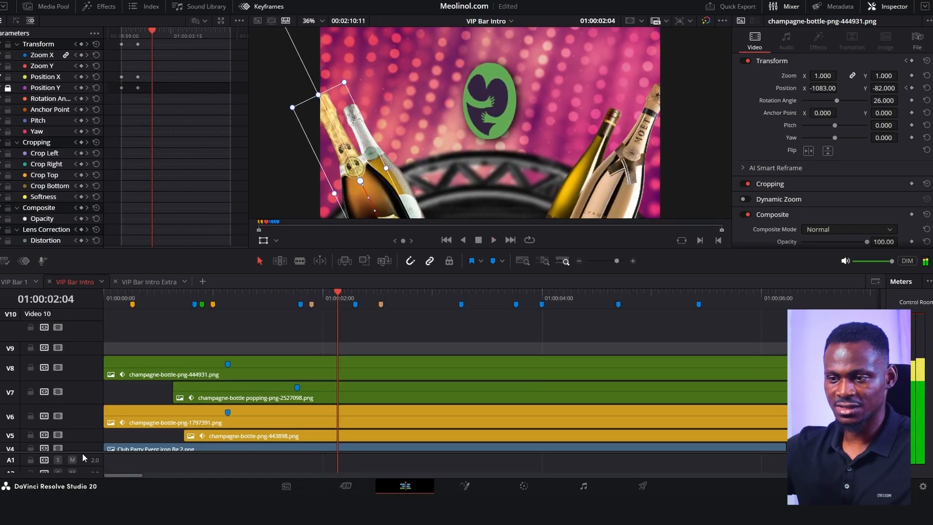
left_click_drag(87, 407, 92, 427)
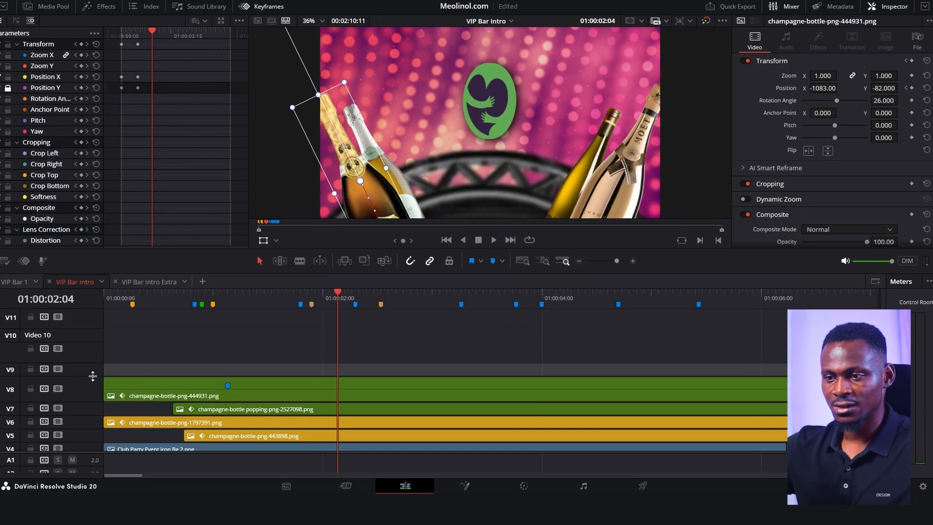
left_click_drag(94, 377, 81, 451)
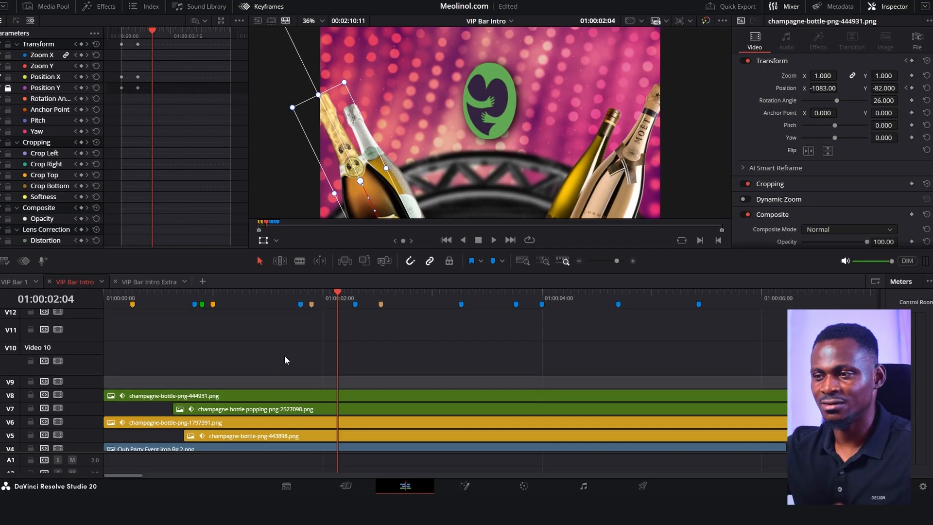
Step: Move the Fire Particules.mp4 clip along V9 to the start of the timeline
scroll(435, 374, "down", 5)
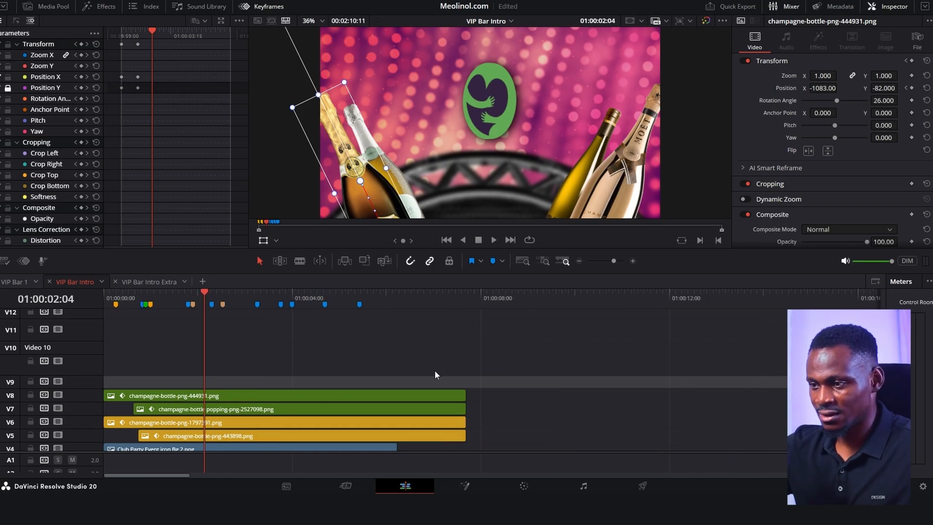
scroll(635, 387, "down", 2)
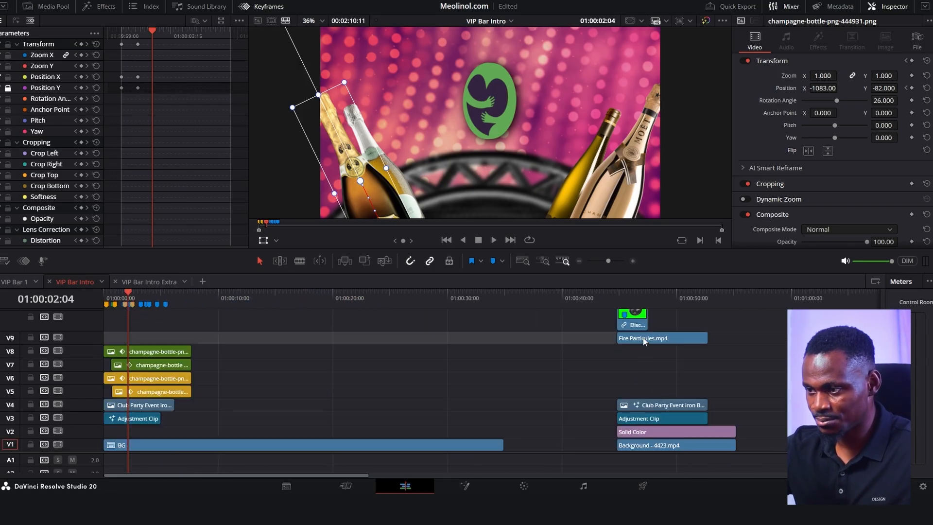
left_click_drag(643, 338, 102, 334)
scroll(130, 338, "up", 5)
Step: Play the fire particles clip from the timeline start to preview its footage
key("Home")
key("space")
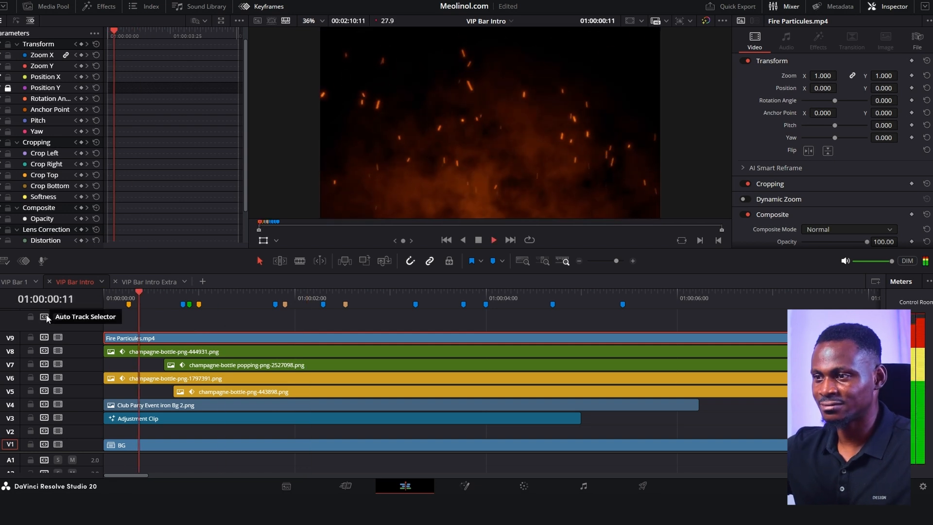
key("space")
key("Home")
key("space")
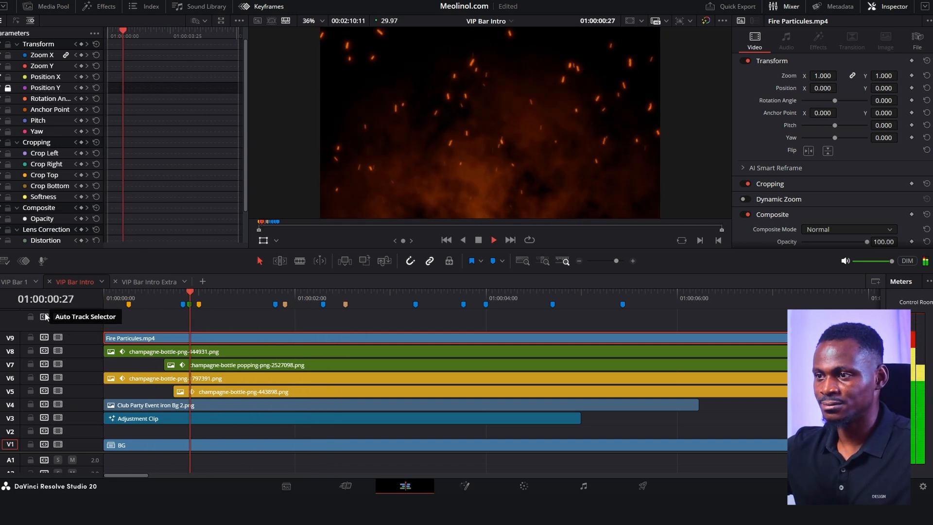
key("space")
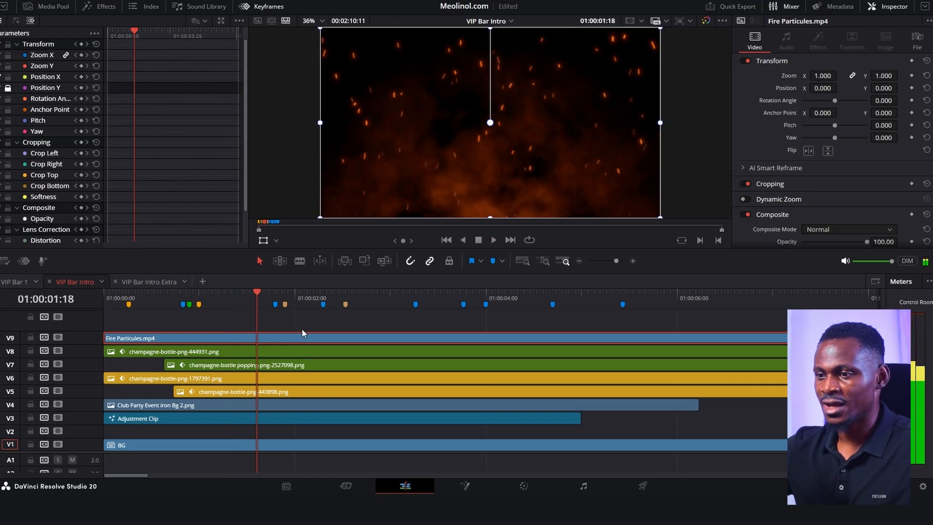
Step: Set the Fire Particules.mp4 clip's composite mode to Screen and play the blended result from the start
scroll(854, 168, "down", 2)
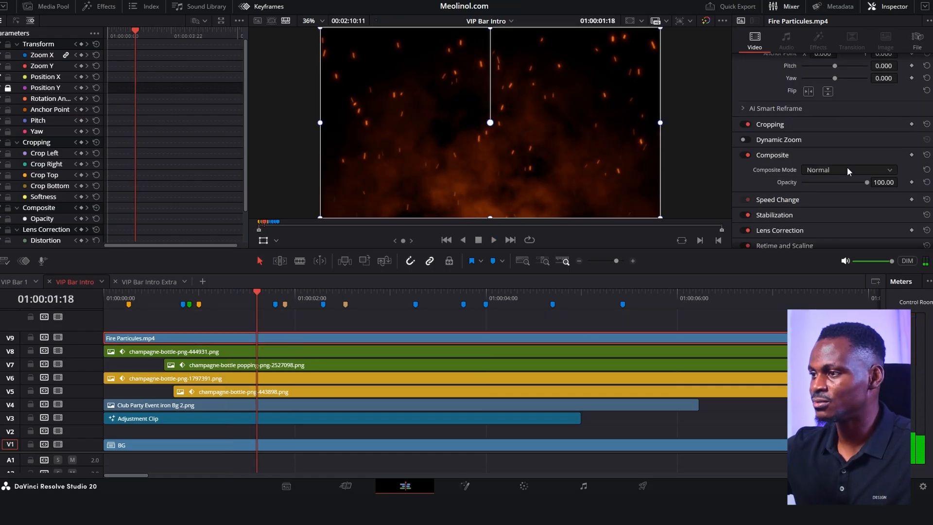
left_click(853, 169)
scroll(832, 260, "down", 2)
scroll(828, 255, "down", 4)
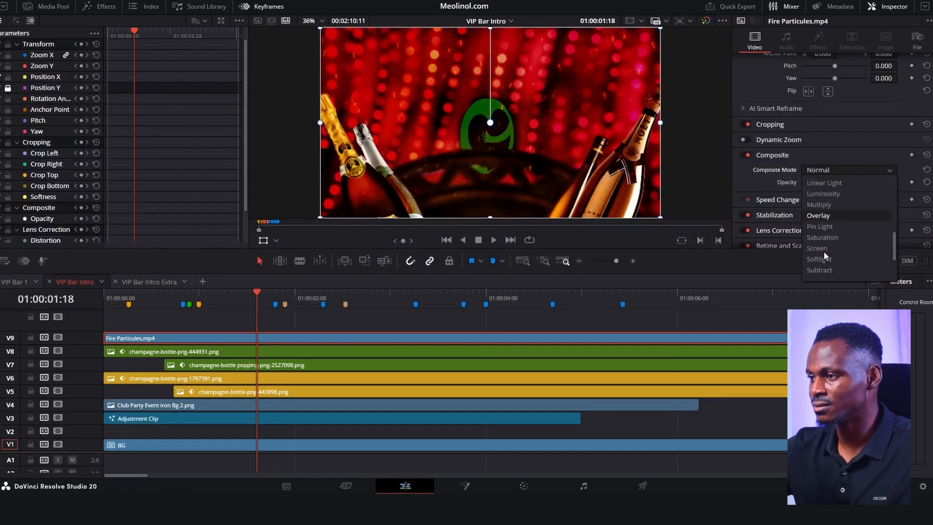
left_click(826, 246)
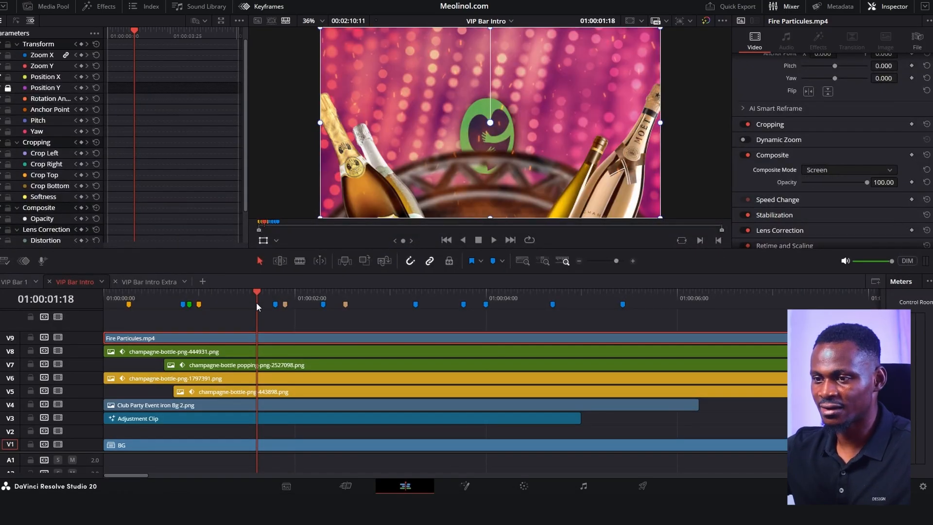
left_click_drag(258, 304, 89, 284)
key("space")
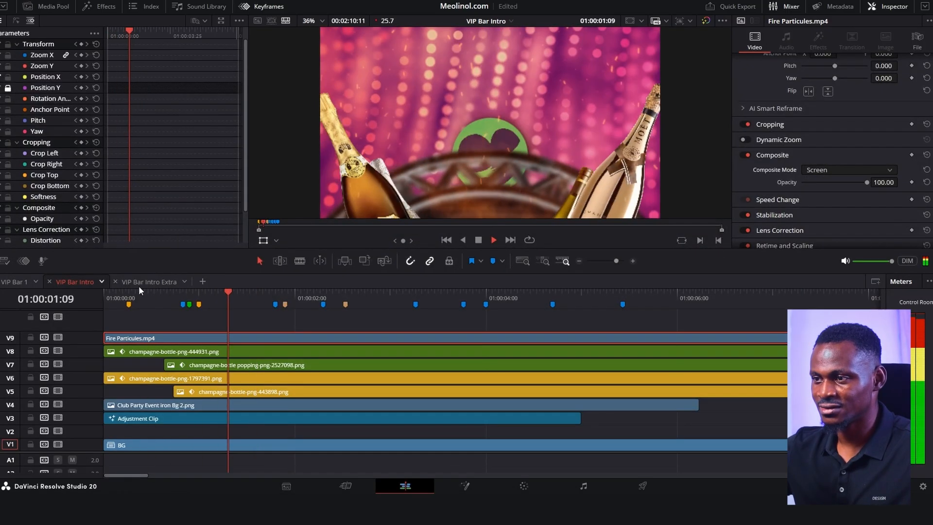
key("space")
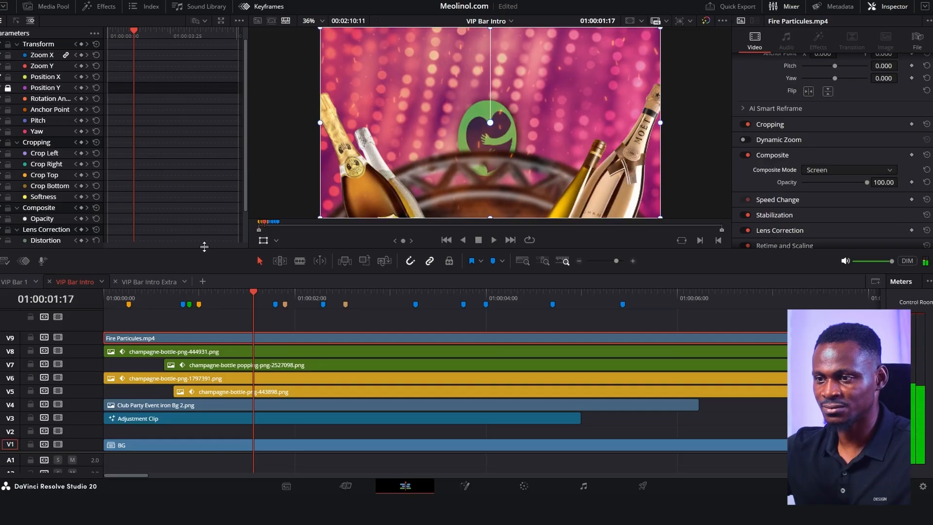
Step: Enlarge the viewer area slightly and replay the intro from the start with the fire particles
left_click_drag(204, 247, 204, 265)
left_click_drag(240, 307, 80, 314)
key("space")
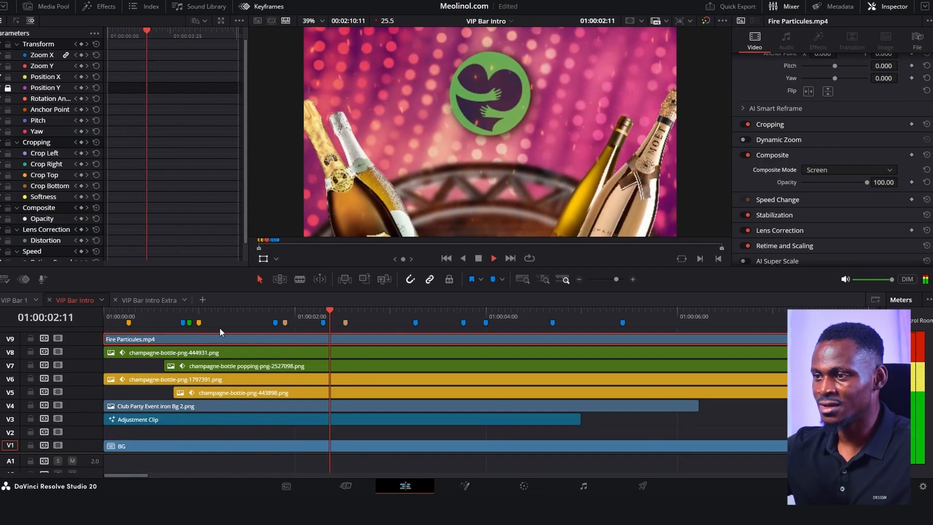
key("space")
left_click_drag(274, 309, 42, 307)
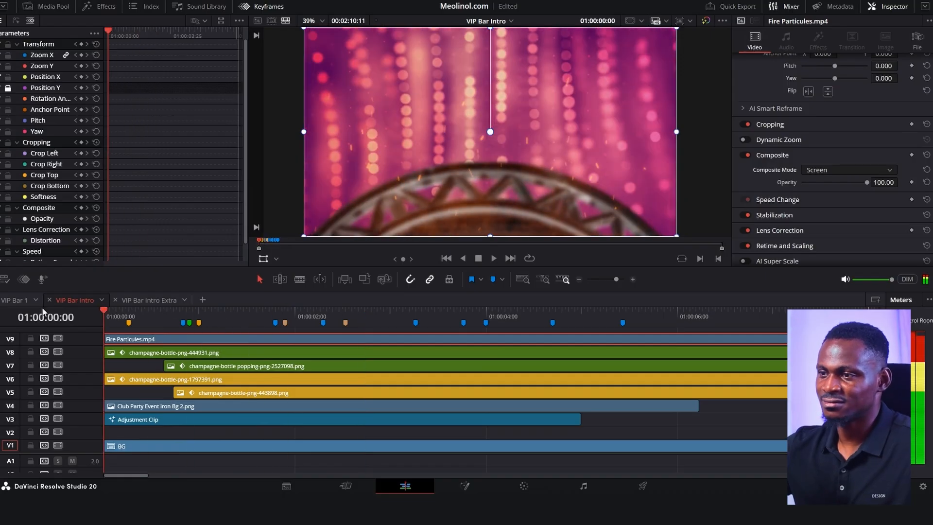
key("space")
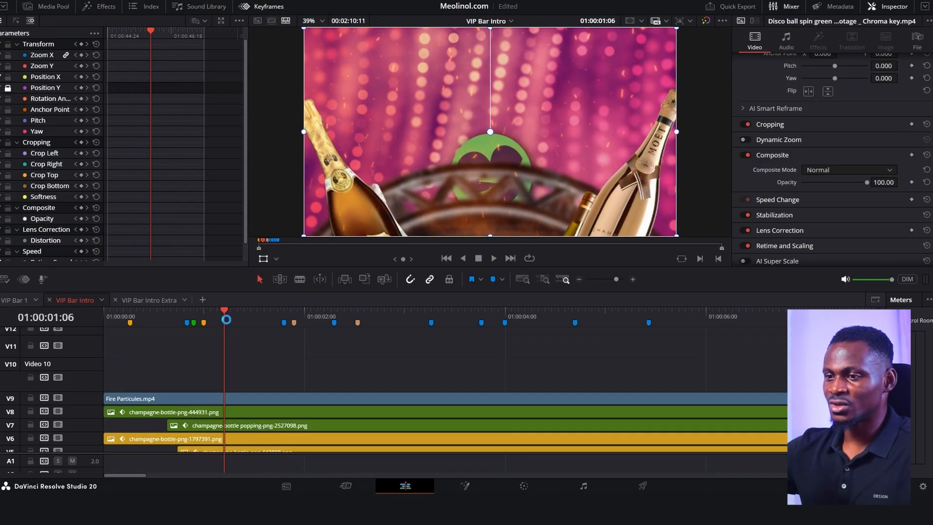
Step: Move the disco ball green-screen clip on V10 back along the timeline so it sits above the intro clips
left_click_drag(225, 318, 436, 342)
scroll(436, 343, "down", 4)
scroll(197, 356, "down", 5)
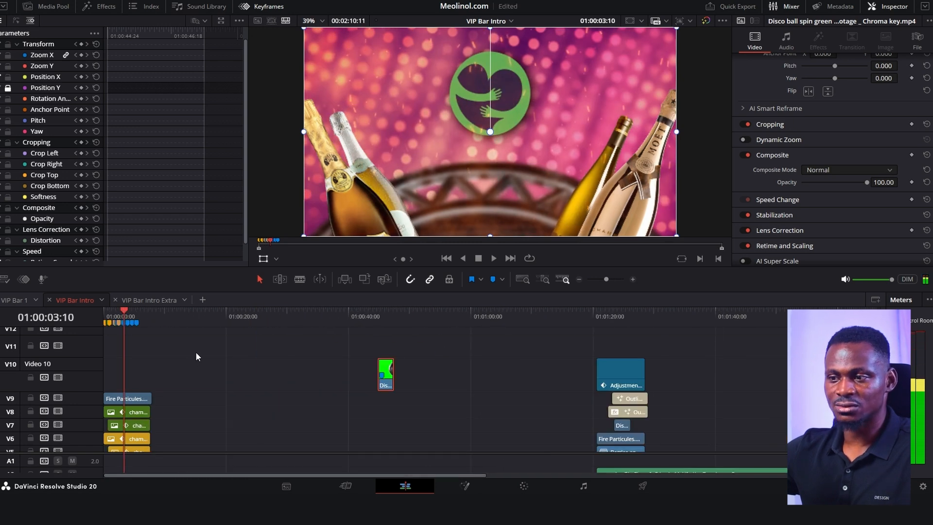
scroll(365, 365, "up", 2)
left_click_drag(581, 379, 142, 371)
scroll(129, 375, "up", 5)
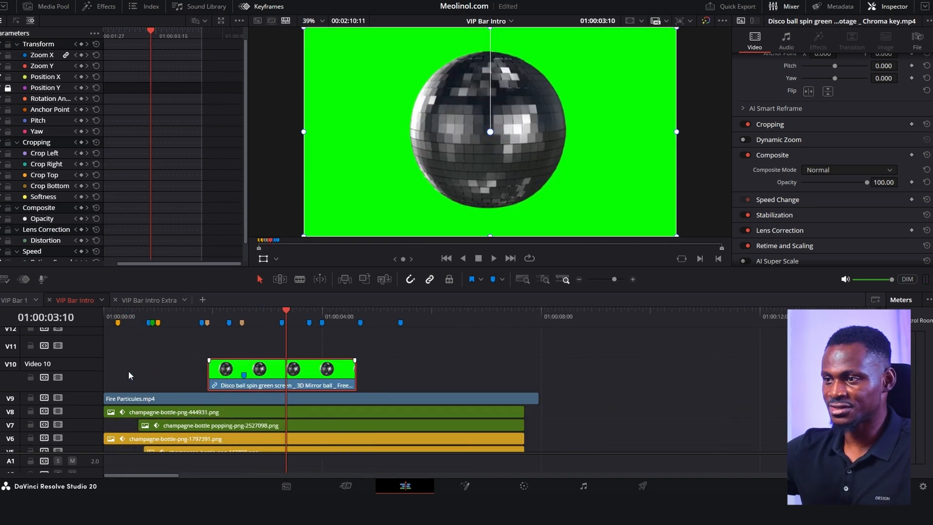
Step: Preview the disco ball clip briefly, and shift it along V10 to the very start of the timeline
left_click(352, 322)
key("space")
key("space")
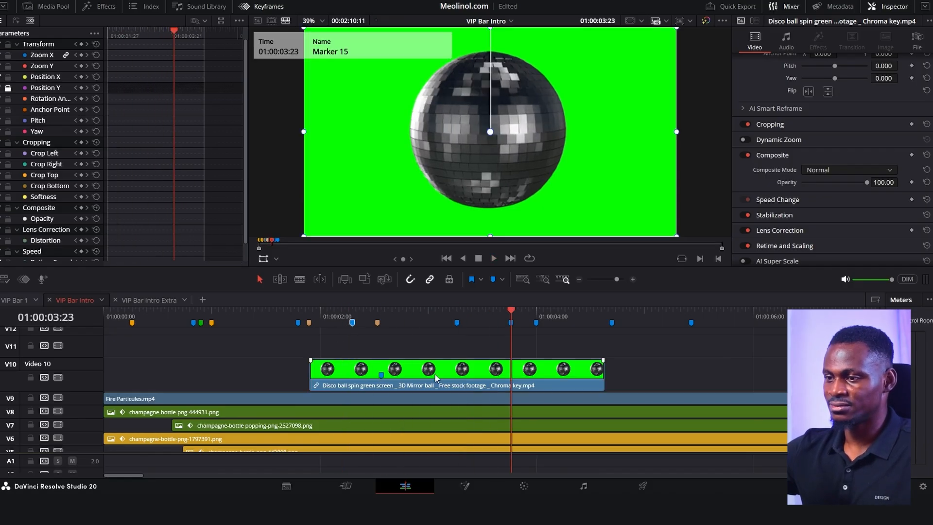
scroll(434, 375, "down", 1)
scroll(427, 378, "up", 1)
left_click_drag(412, 381, 173, 378)
left_click_drag(194, 320, 245, 325)
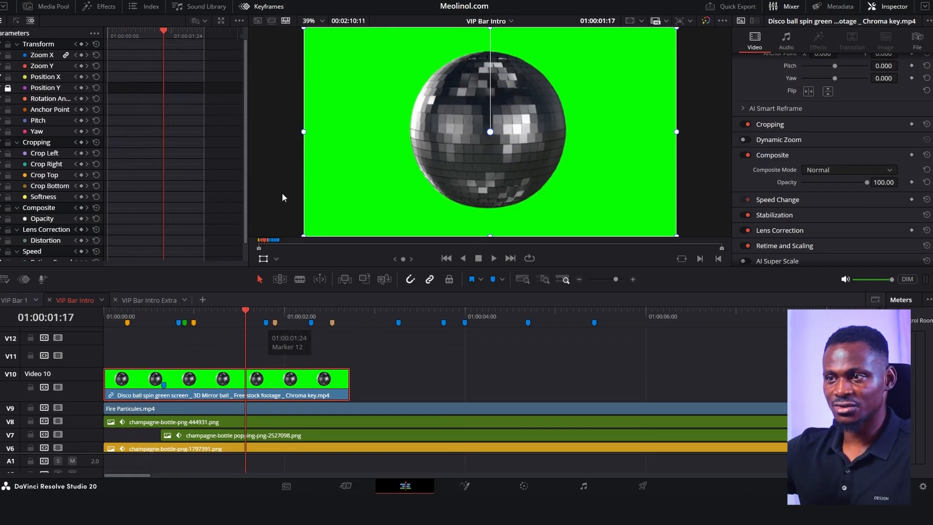
Step: Find the 3D Keyer effect and apply it to the disco ball clip on V10
left_click(245, 6)
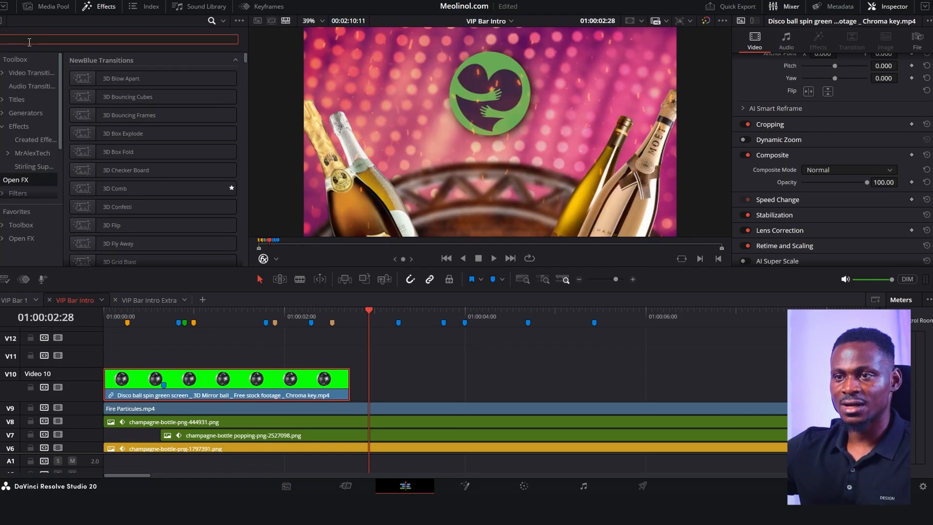
type("3d ke")
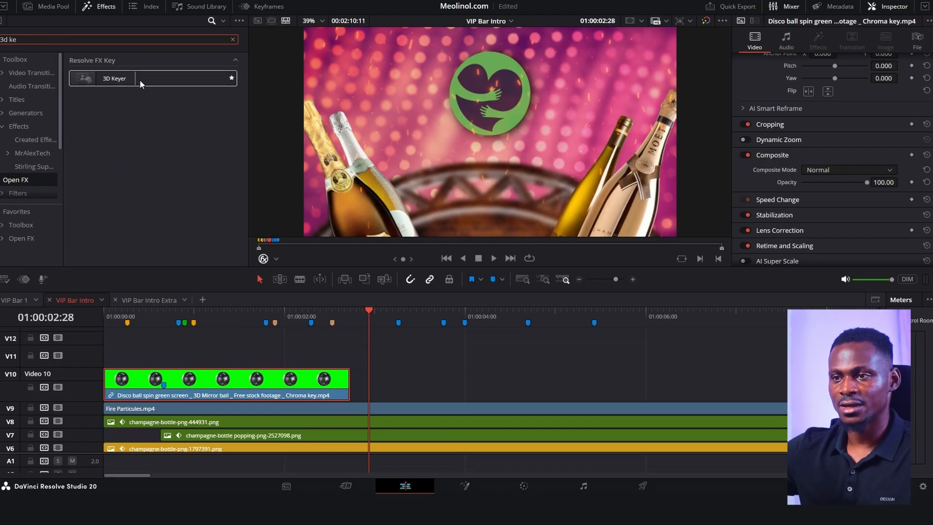
left_click_drag(139, 80, 282, 382)
left_click(230, 319)
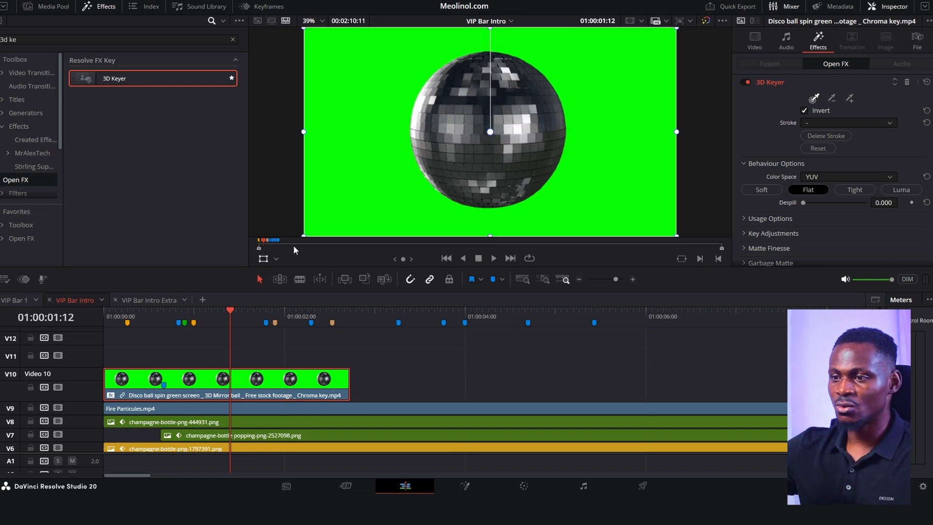
Step: Switch the viewer to Open FX Overlay and sample the green background beside the disco ball to key it out
left_click(275, 259)
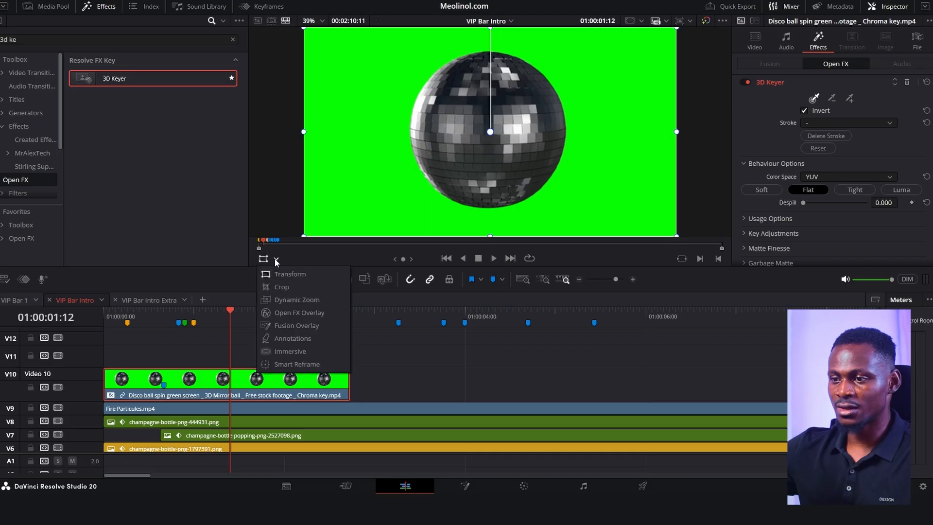
left_click(290, 312)
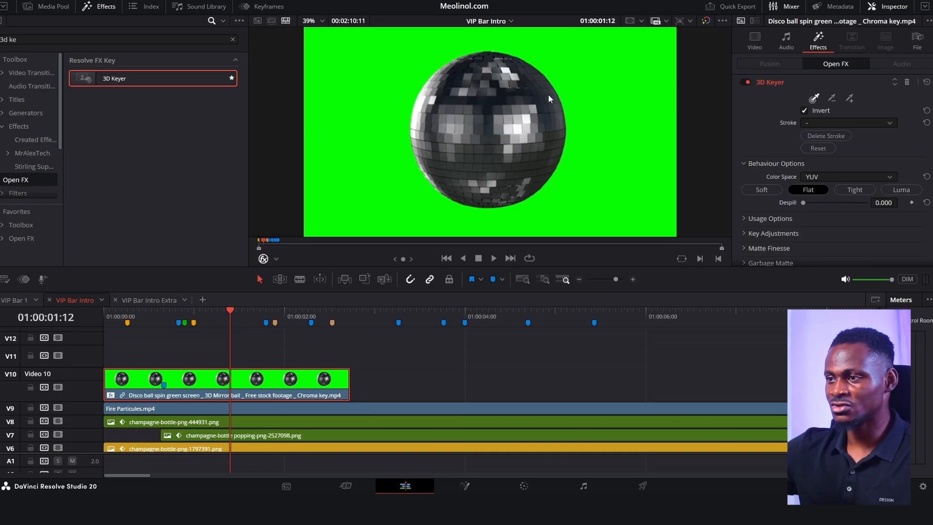
left_click_drag(587, 65, 611, 142)
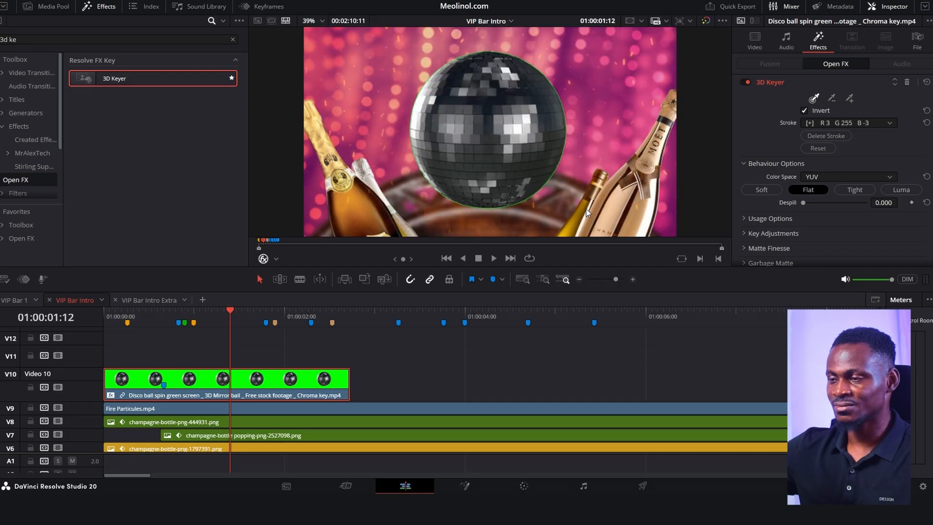
Step: Set the 3D Keyer's Despill to 1.000 while inspecting the ball's green edge up close, and fit the viewer again
scroll(573, 199, "down", 1)
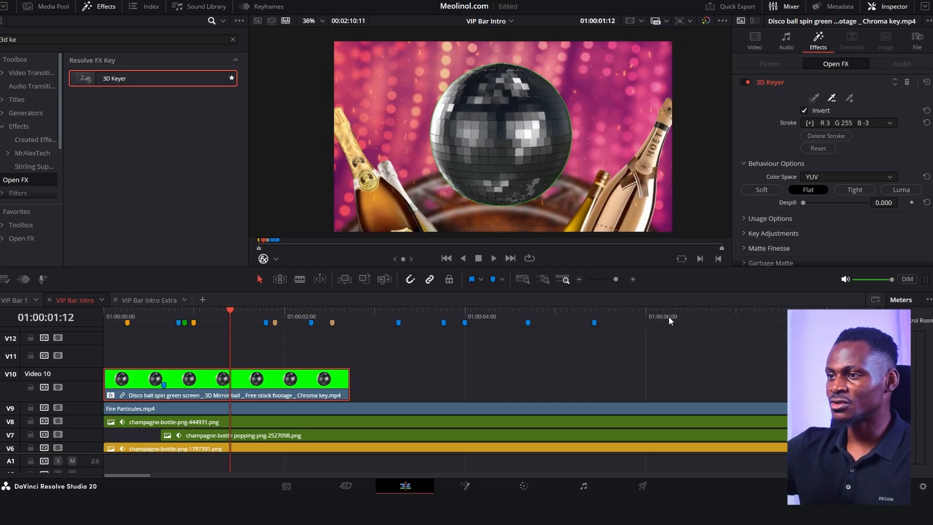
scroll(574, 136, "up", 8)
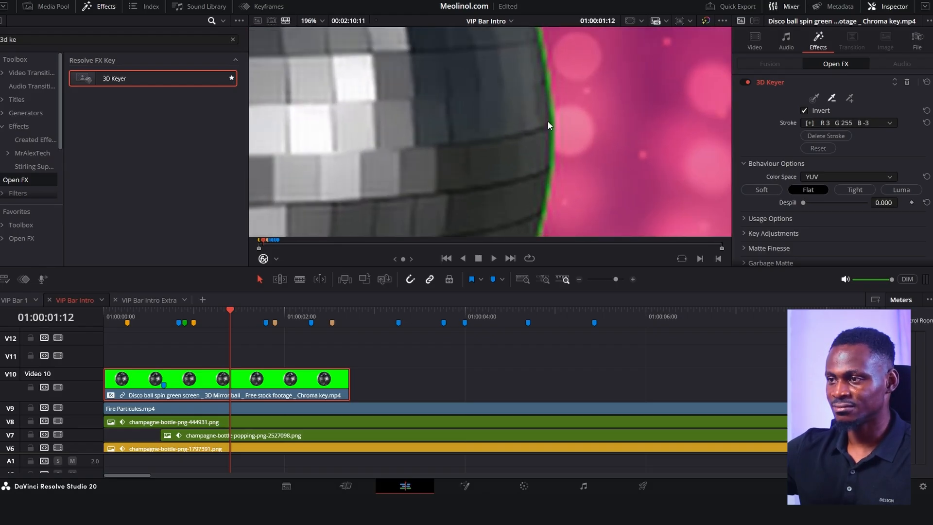
scroll(552, 106, "down", 2)
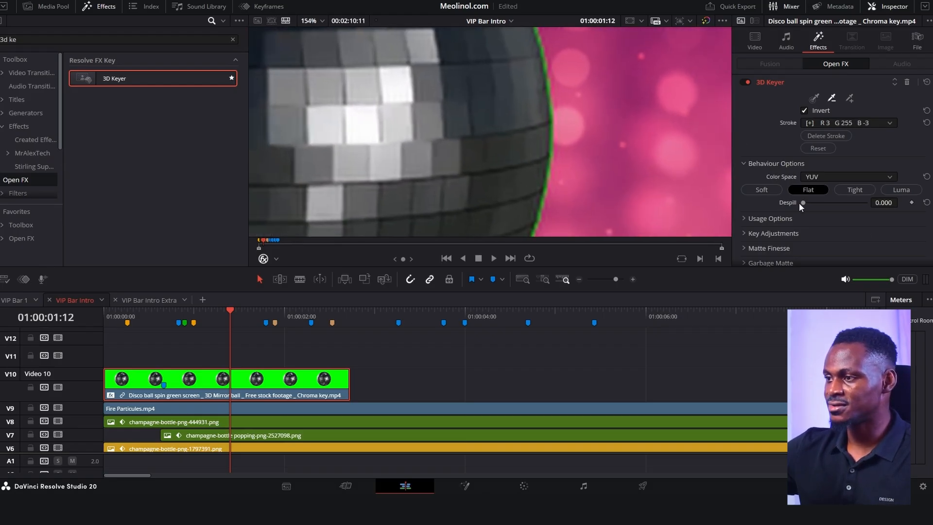
left_click_drag(802, 203, 902, 209)
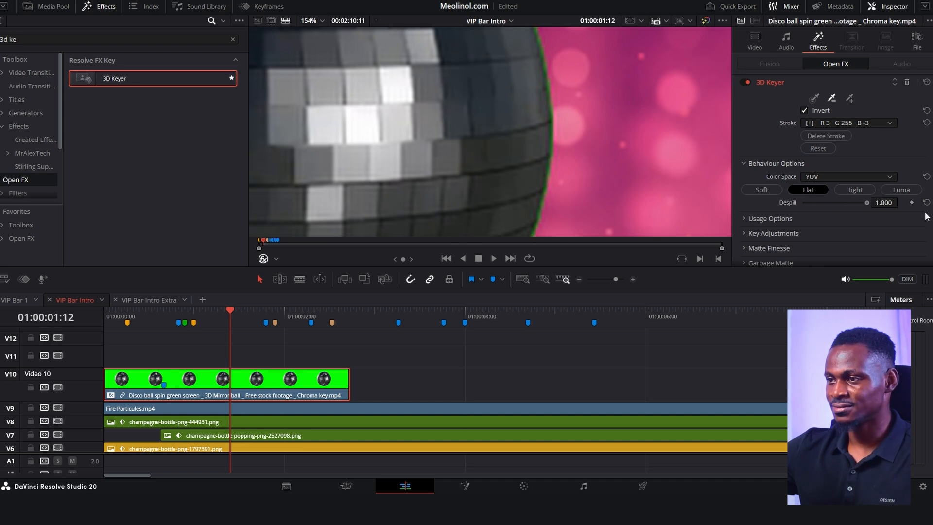
left_click(322, 22)
left_click(343, 37)
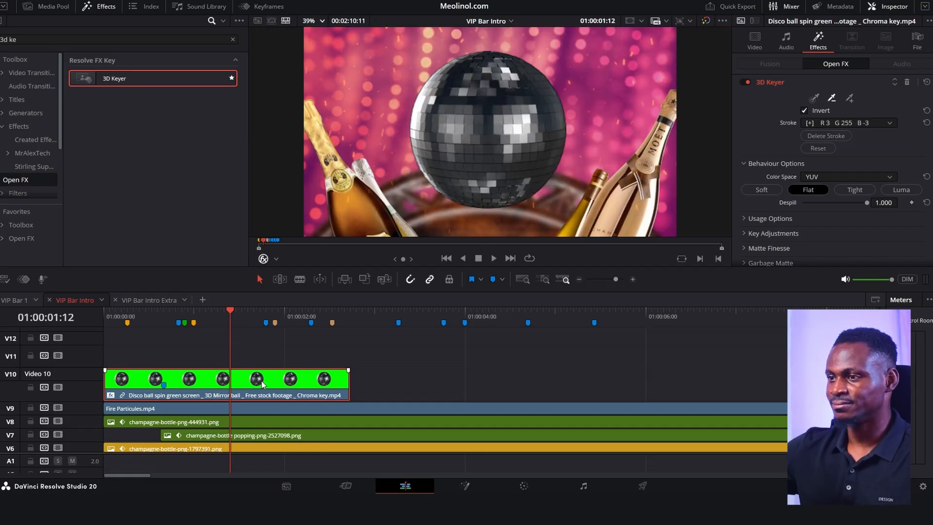
Step: Scale the disco ball clip to a zoom of 1.410 and set its Position Y to -230
left_click(755, 41)
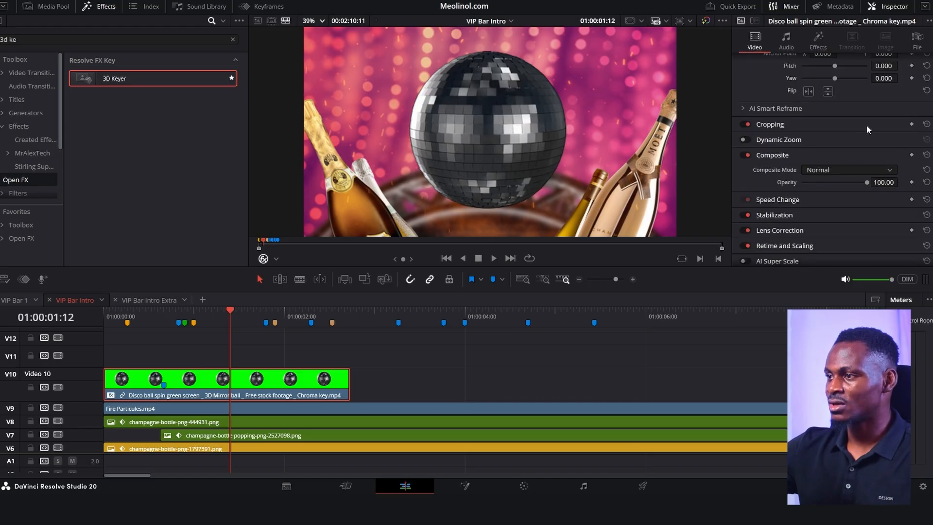
scroll(839, 115, "up", 3)
mouse_move(888, 88)
left_mouse_down()
mouse_move(805, 88)
mouse_move(832, 76)
mouse_move(854, 88)
mouse_move(840, 88)
mouse_move(880, 88)
left_mouse_up()
left_click_drag(826, 76, 841, 75)
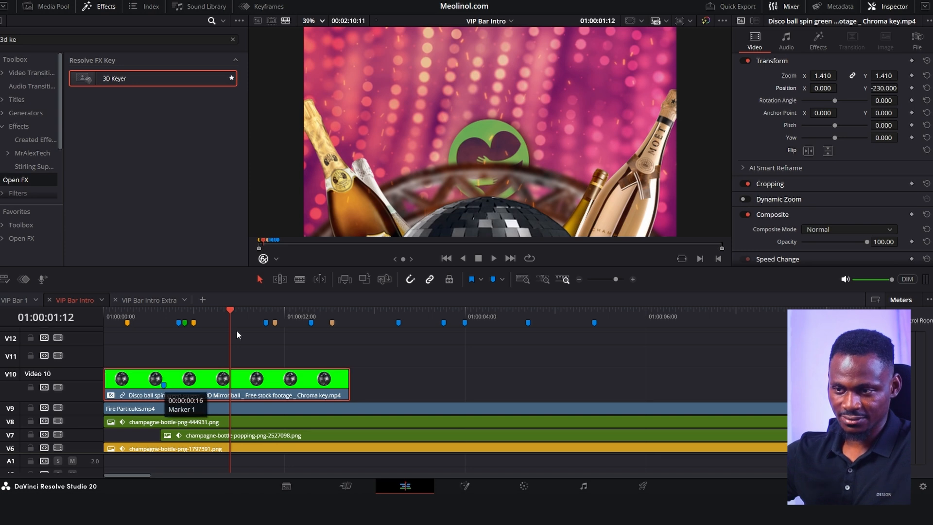
Step: Keyframe the disco ball's Position Y at -230 on 01:00:00:20 and at -289 on the timeline start
mouse_move(230, 317)
left_mouse_down()
mouse_move(150, 360)
mouse_move(166, 351)
mouse_move(107, 354)
mouse_move(163, 351)
left_mouse_up()
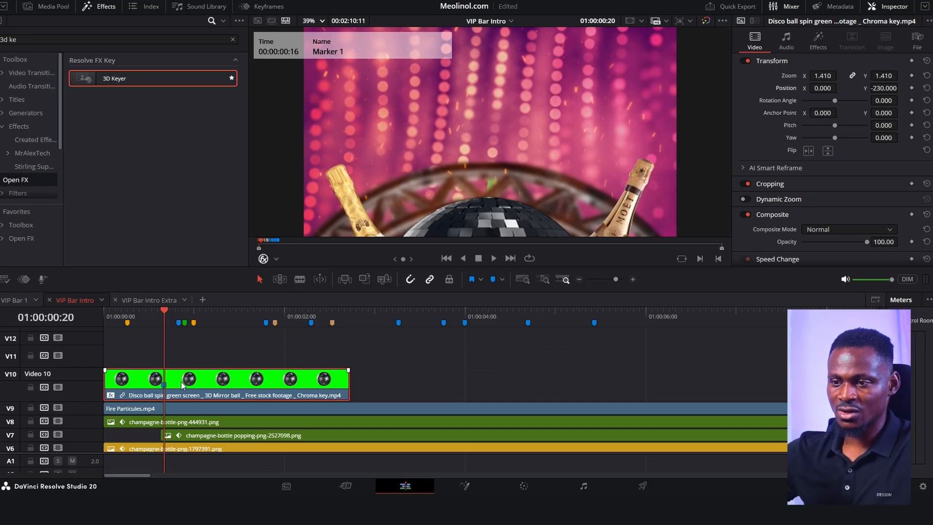
left_click(911, 88)
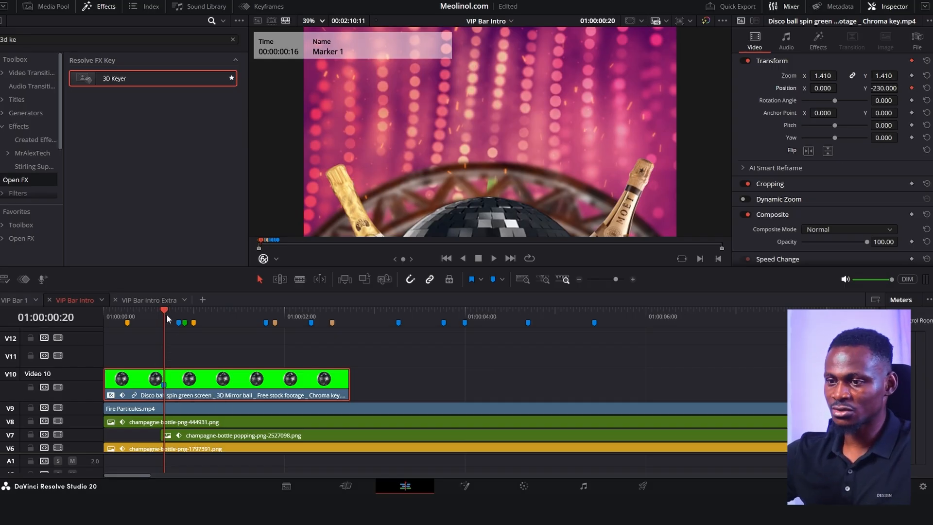
left_click_drag(167, 313, 59, 326)
left_click(912, 88)
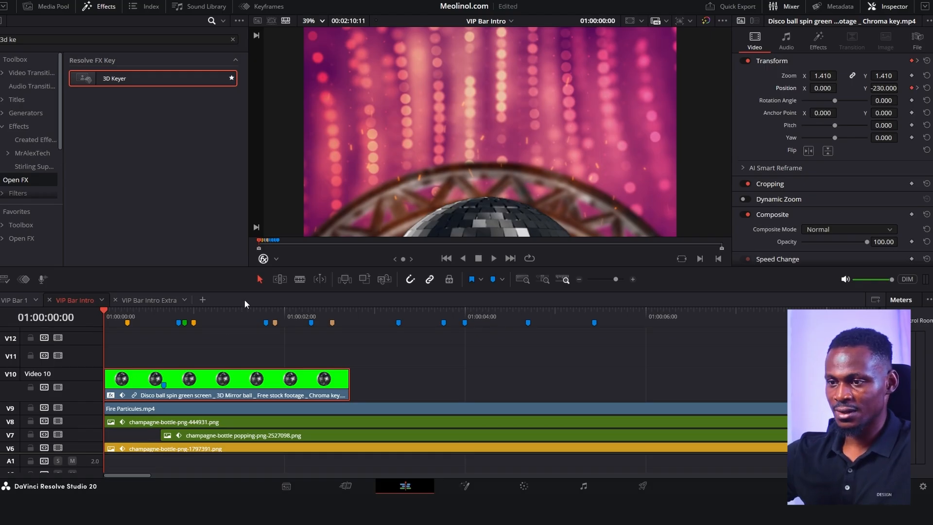
left_click_drag(231, 266, 231, 282)
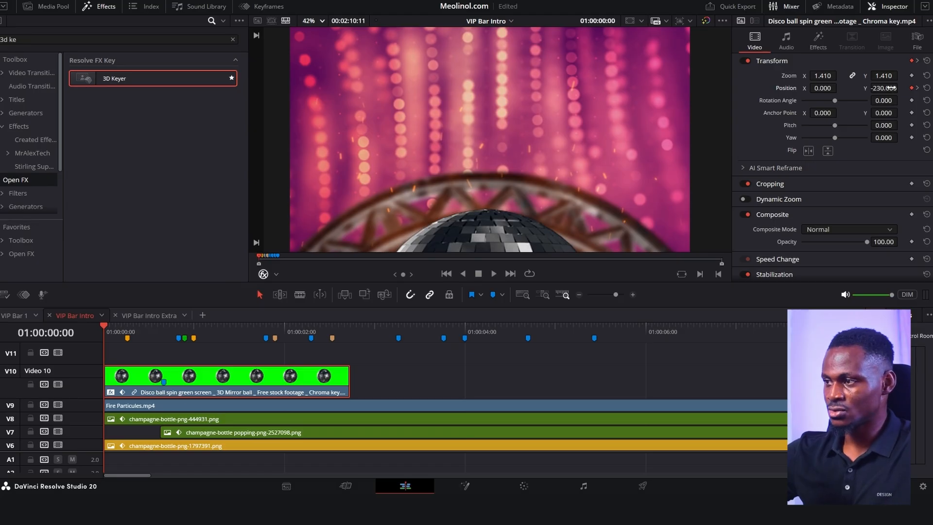
left_click_drag(889, 88, 848, 88)
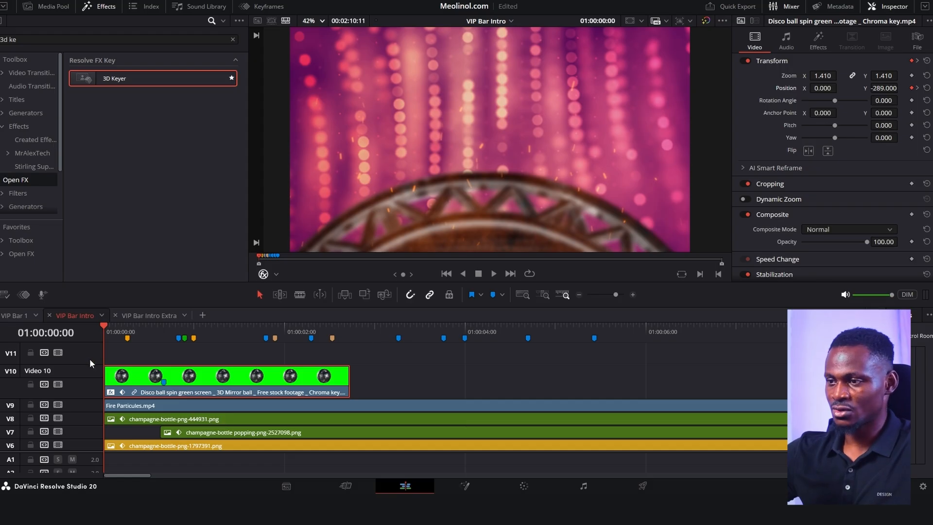
Step: Play the intro from the start to check how the disco ball rises
key("space")
key("space")
key("Home")
key("space")
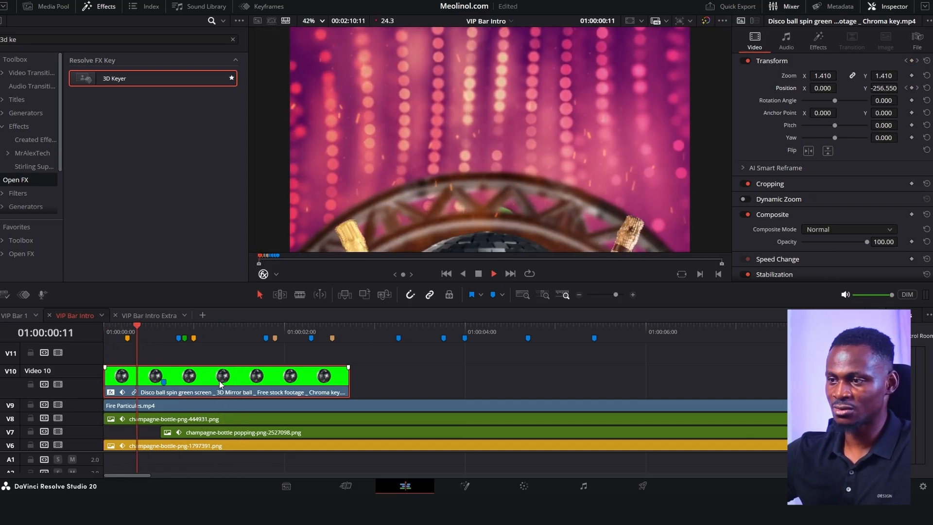
key("space")
key("Home")
key("space")
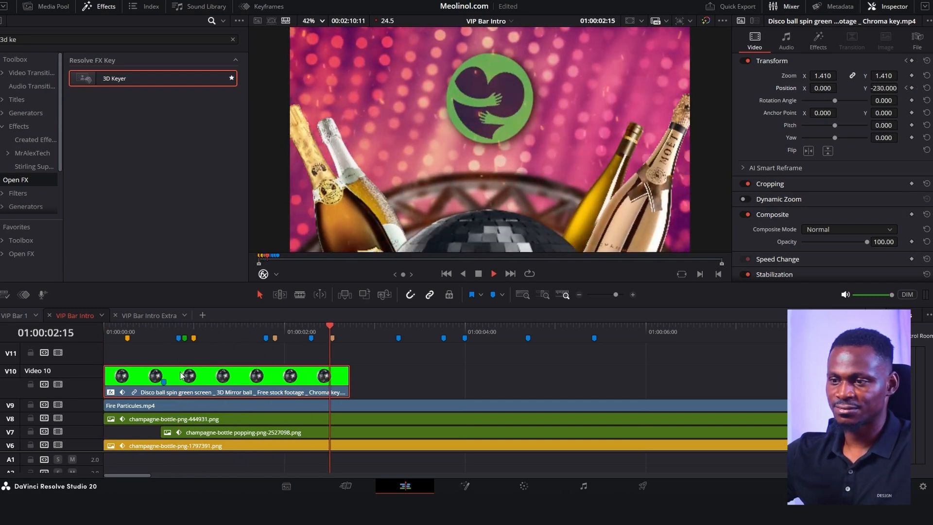
key("space")
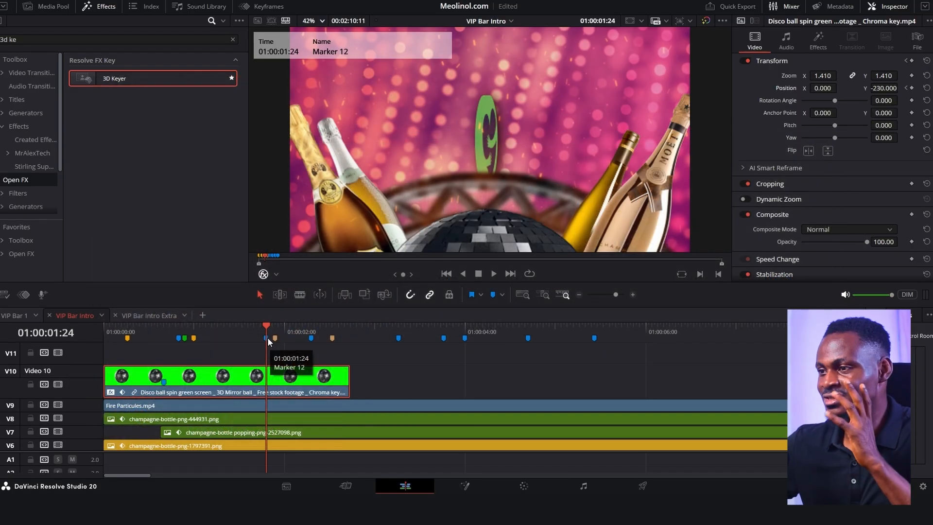
Step: Apply the ProtoV2_Effect from the Stirling Supply effects to the disco ball clip on V10
left_click(18, 126)
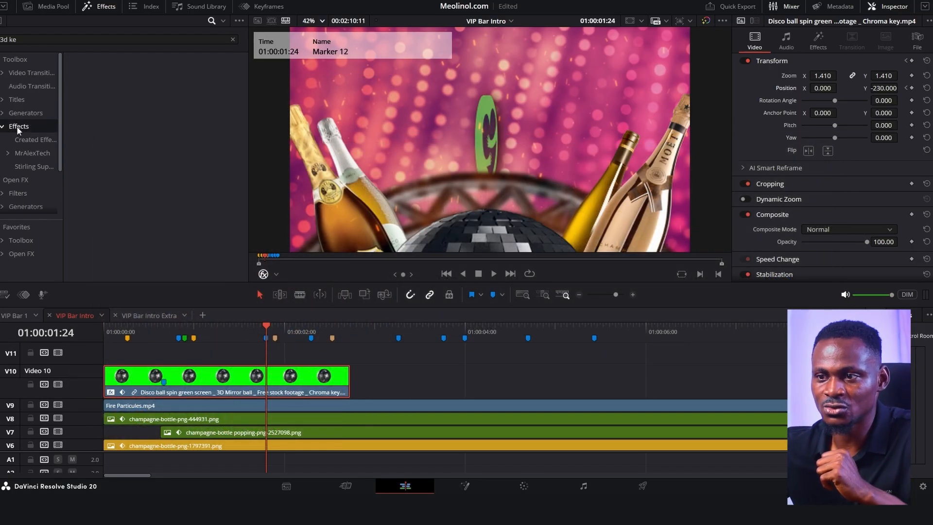
left_click(233, 40)
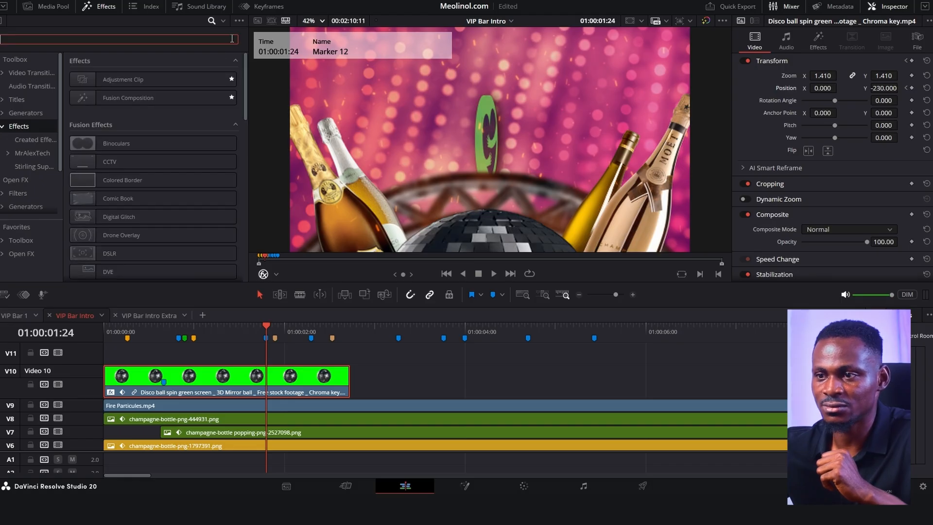
scroll(31, 155, "down", 2)
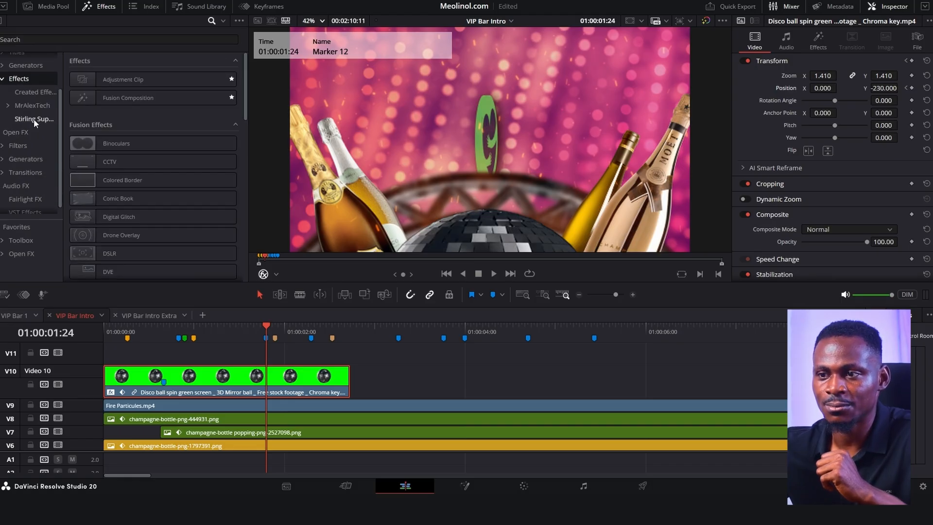
left_click(33, 118)
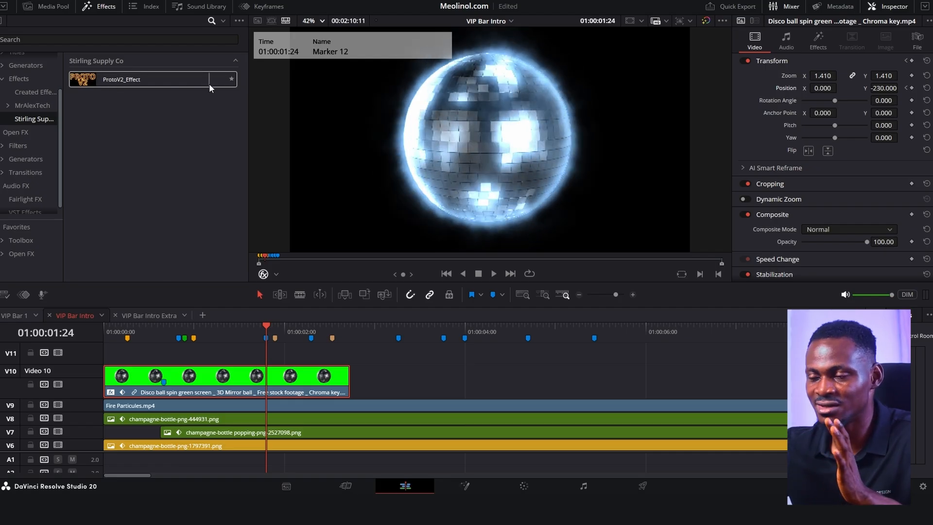
double_click(148, 79)
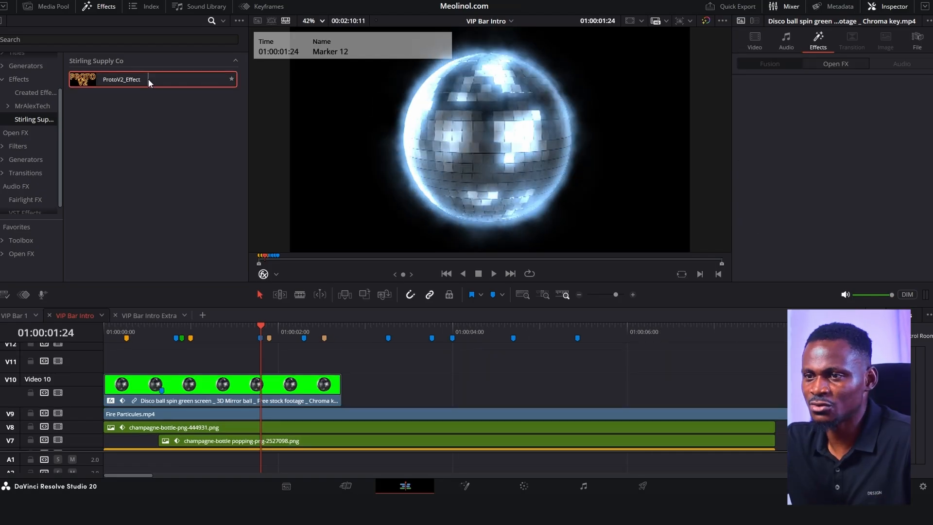
left_click_drag(148, 80, 239, 386)
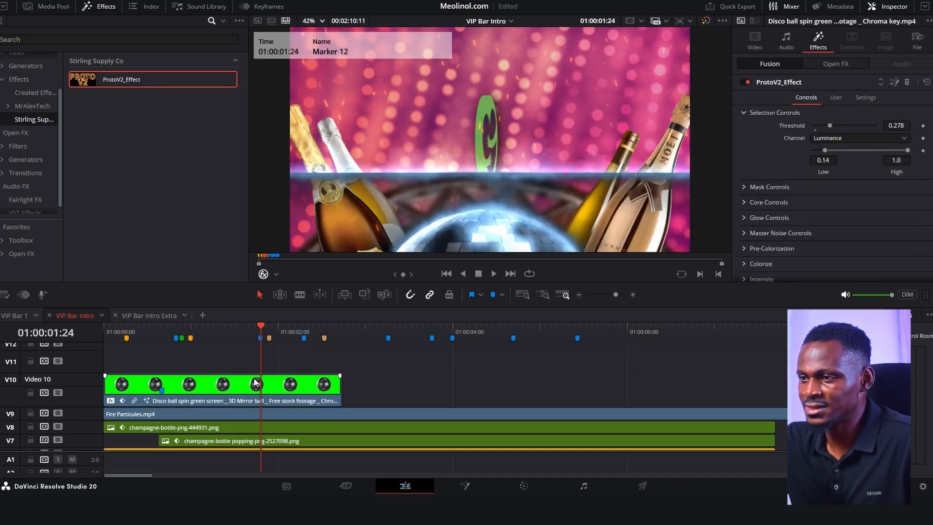
Step: Scrub through the disco ball clip between about one and two seconds to examine the glow and its upper edge
left_click_drag(260, 328, 205, 337)
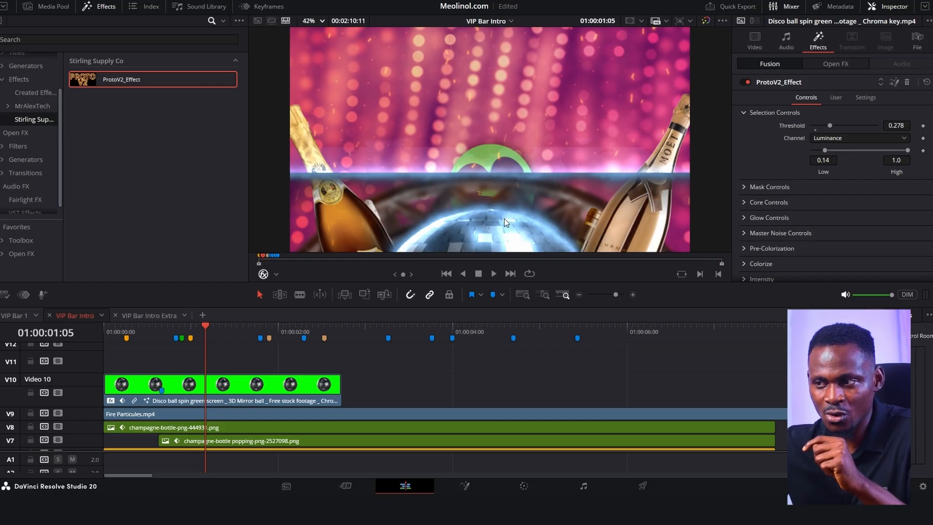
left_click_drag(205, 330, 281, 346)
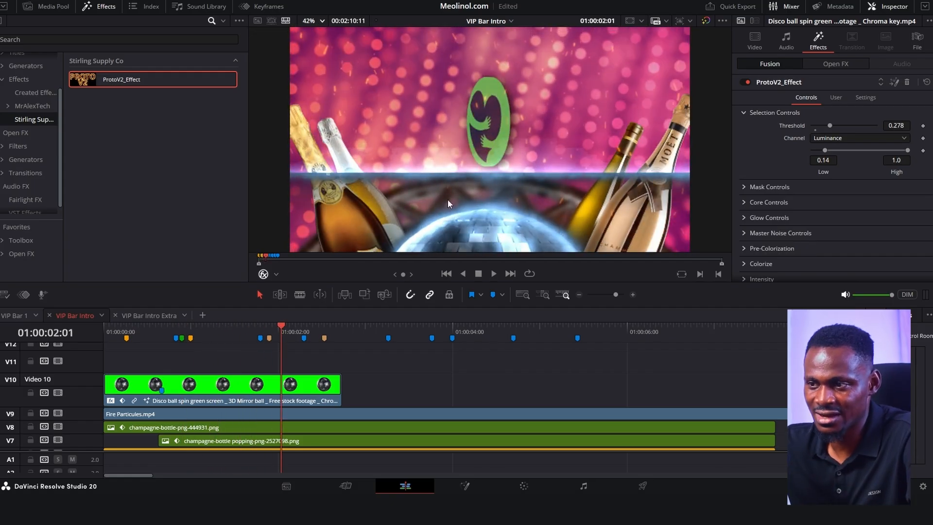
mouse_move(307, 325)
left_mouse_down()
mouse_move(184, 333)
mouse_move(312, 340)
mouse_move(272, 339)
left_mouse_up()
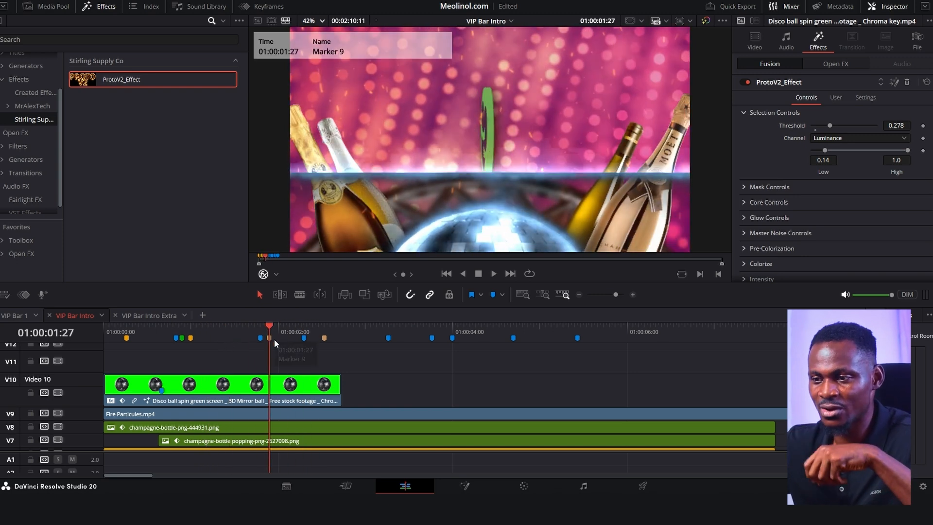
left_click_drag(252, 334, 214, 333)
left_click(265, 395)
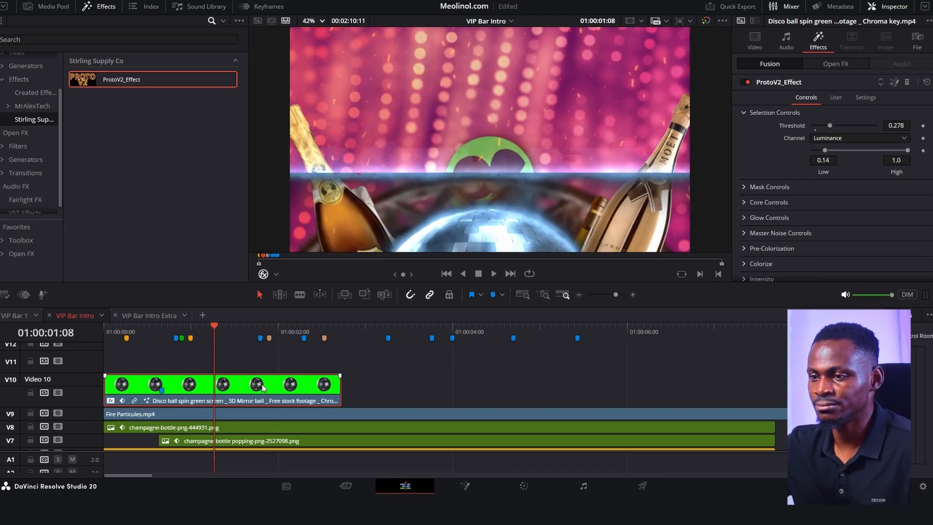
Step: Mask the disco ball clip in Fusion with an Ellipse on MediaIn1, about 0.408 wide, 0.41 high and centred at X 0.489
key("shift+5")
left_click_drag(505, 316, 73, 370)
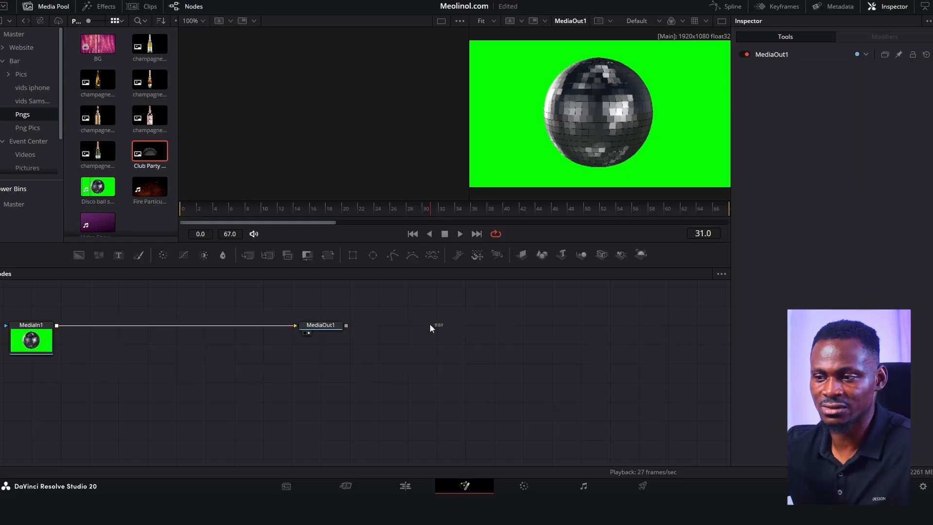
left_click_drag(444, 326, 34, 356)
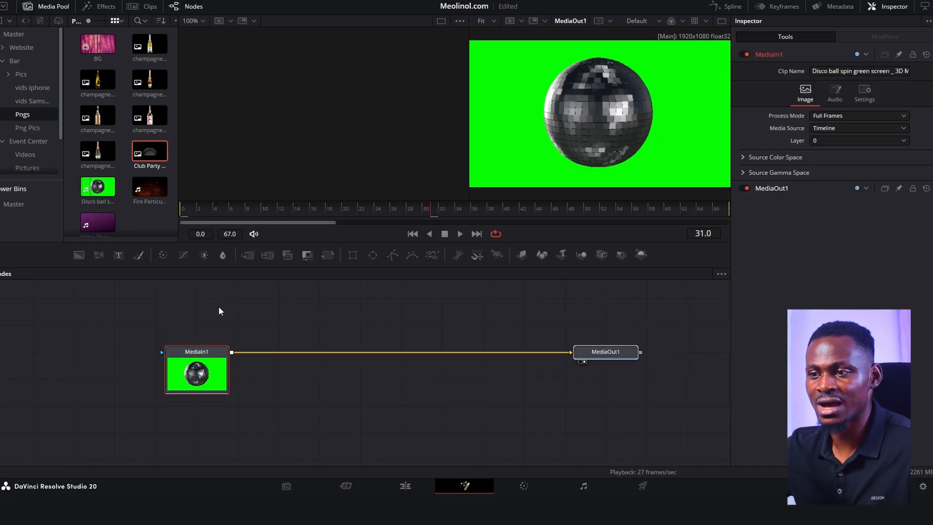
left_click(372, 255)
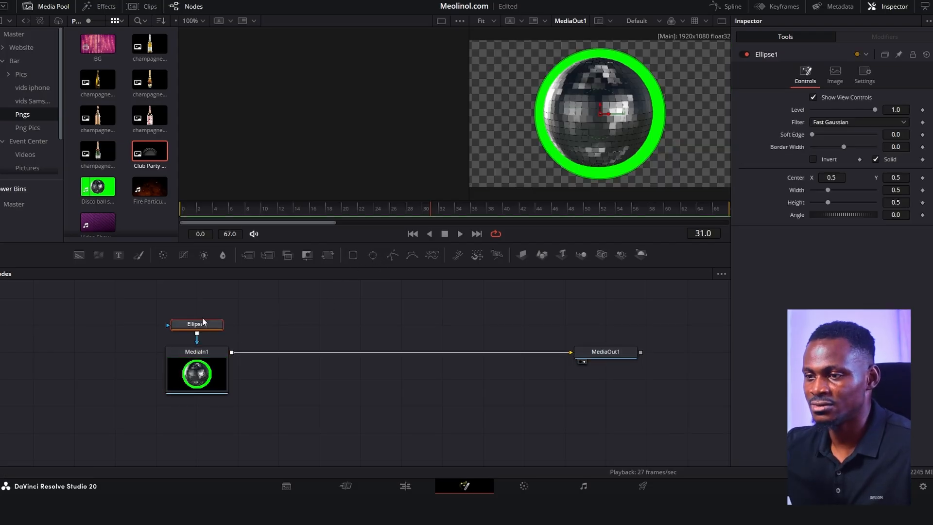
left_click_drag(613, 177, 610, 167)
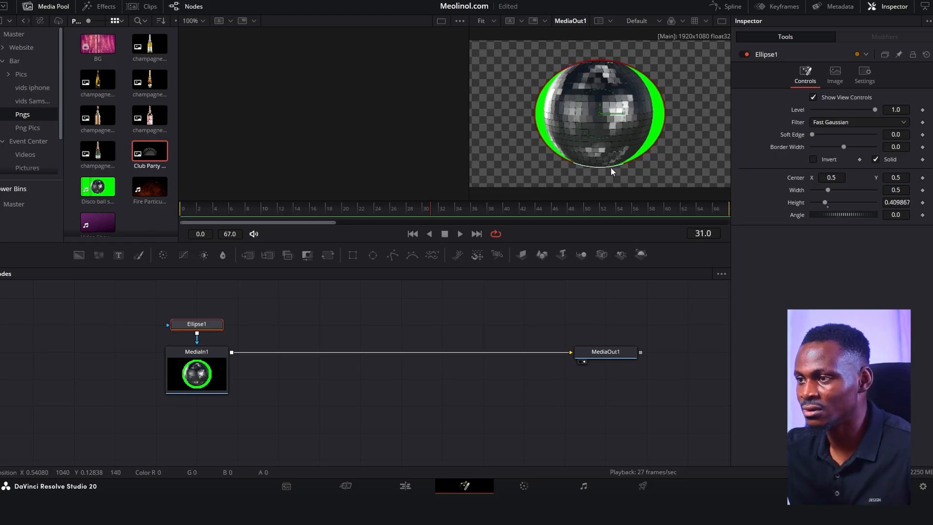
mouse_move(666, 117)
left_mouse_down()
mouse_move(602, 116)
mouse_move(650, 123)
left_mouse_up()
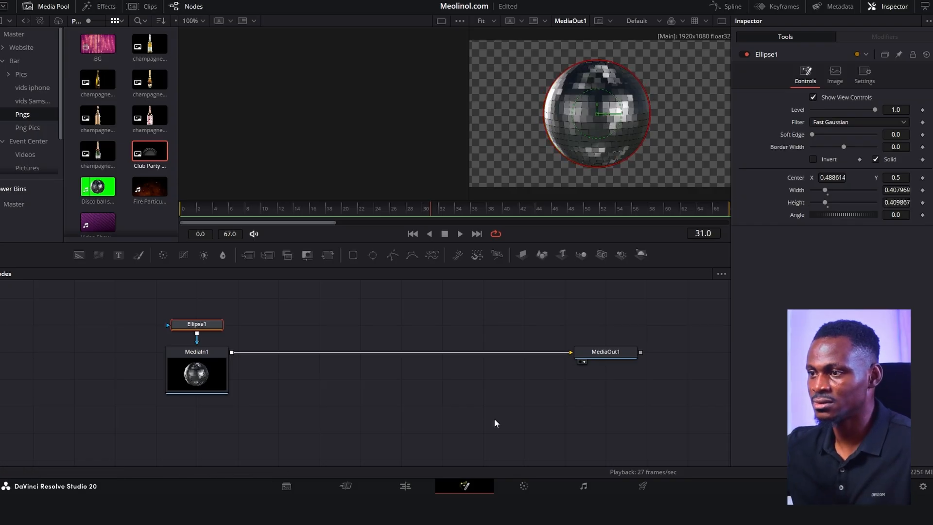
left_click(420, 487)
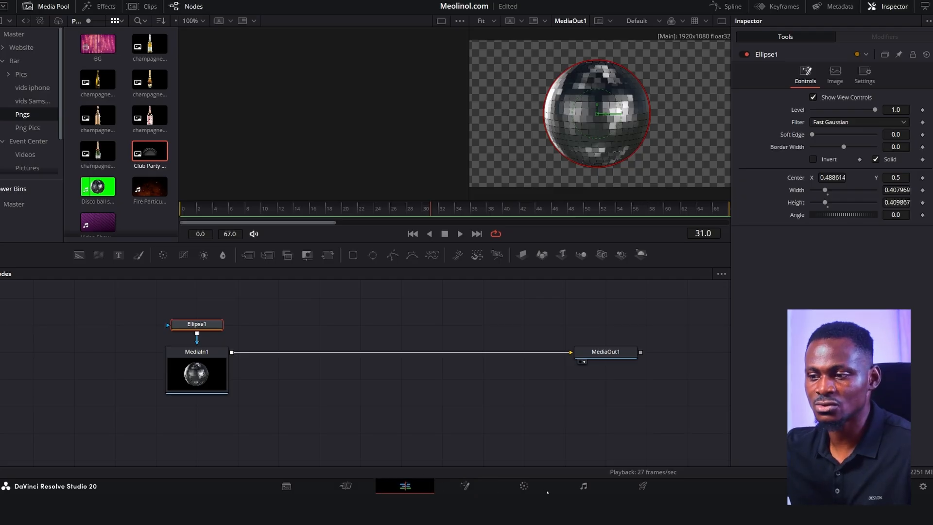
Step: Play and scrub the intro around the one-second mark to check the masked disco ball's edges against the background
left_click_drag(197, 335, 176, 335)
key("space")
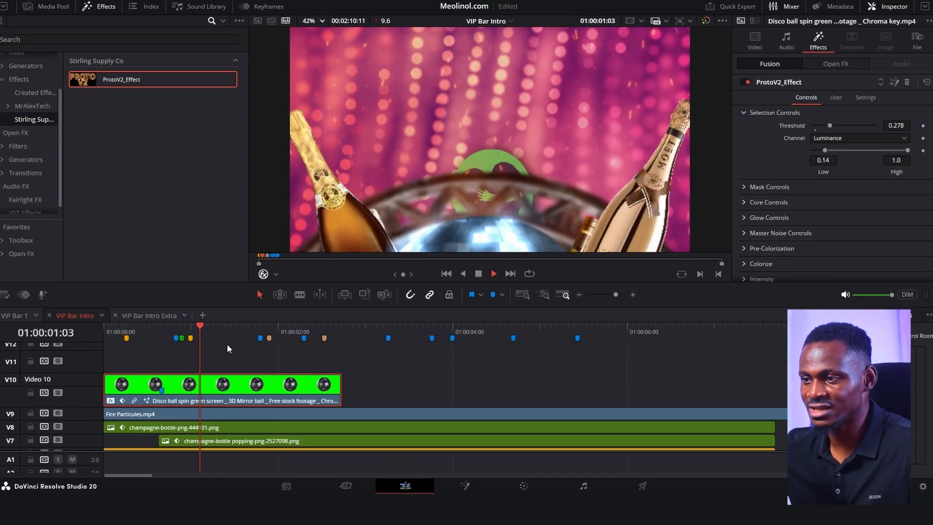
left_click_drag(257, 337, 162, 337)
key("space")
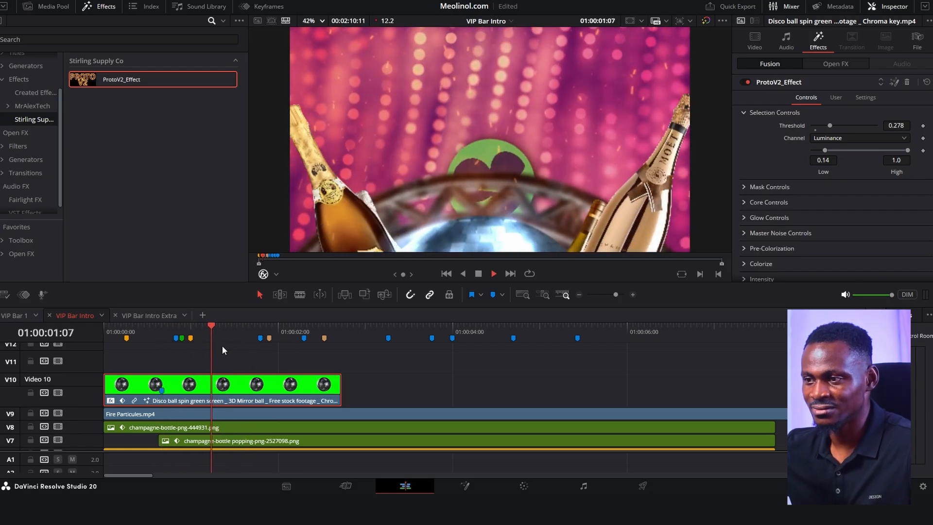
key("space")
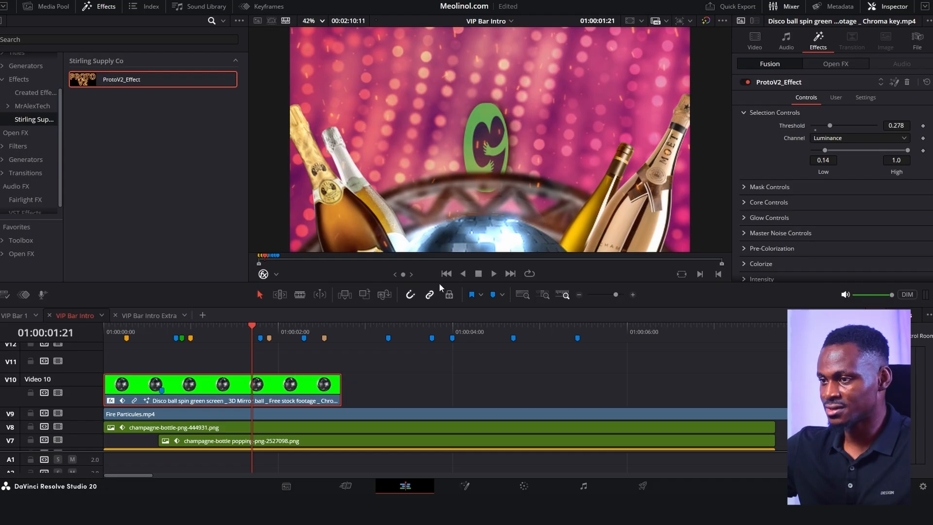
mouse_move(251, 332)
left_mouse_down()
mouse_move(223, 337)
mouse_move(242, 337)
left_mouse_up()
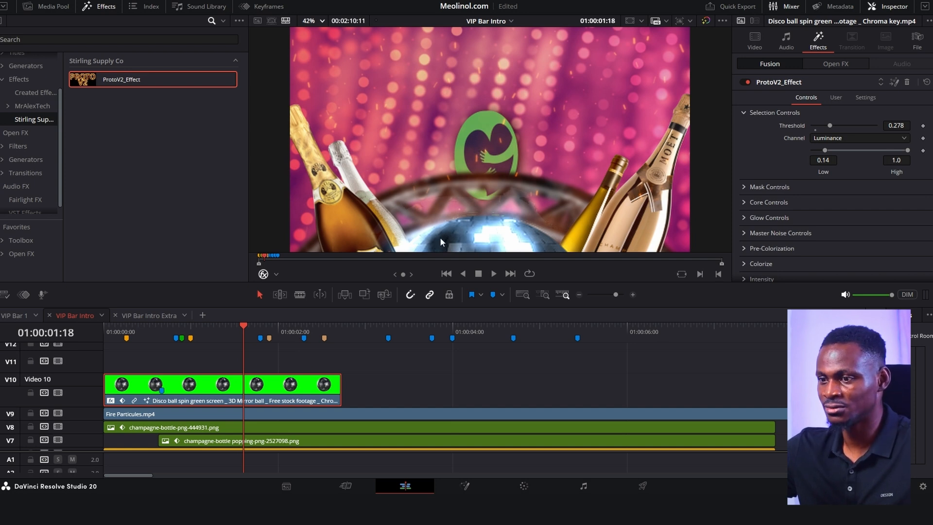
Step: Try several ProtoV2_Effect presets on the disco ball, including Electro, Patronus and Wanda, and settle on Wavy
left_click(836, 98)
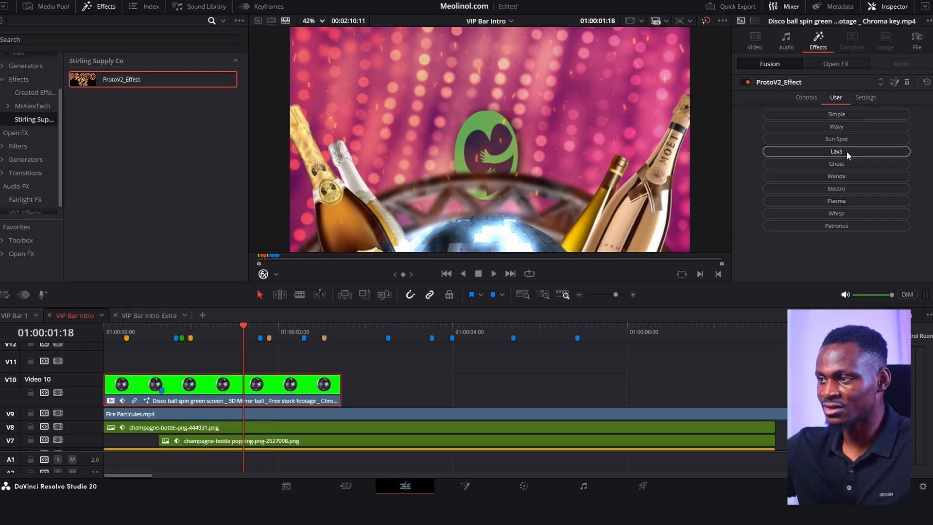
left_click(843, 175)
left_click(830, 203)
left_click(822, 225)
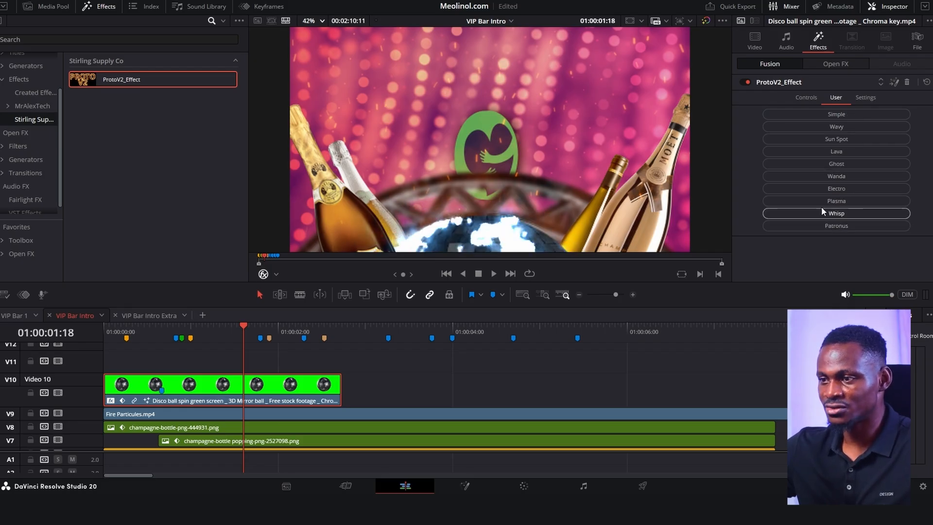
left_click(822, 188)
left_click(824, 168)
left_click(813, 225)
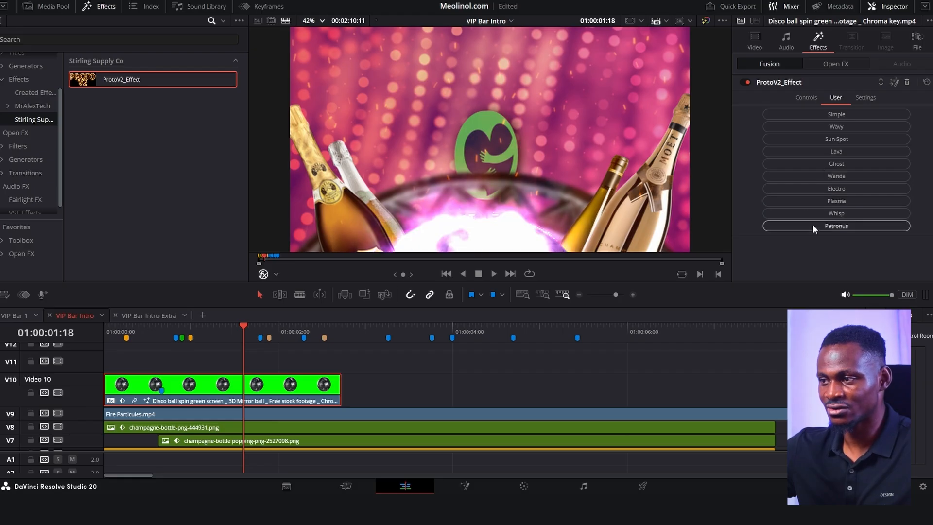
left_click(832, 174)
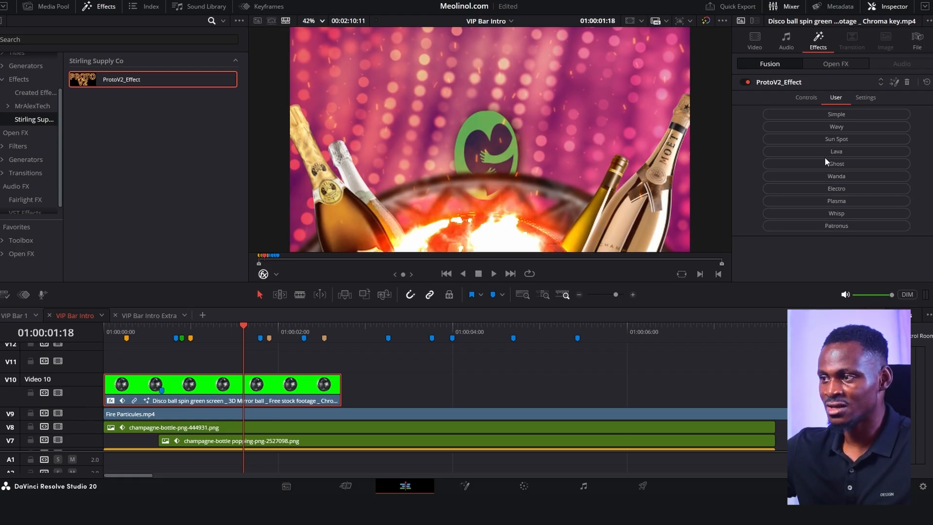
left_click(832, 127)
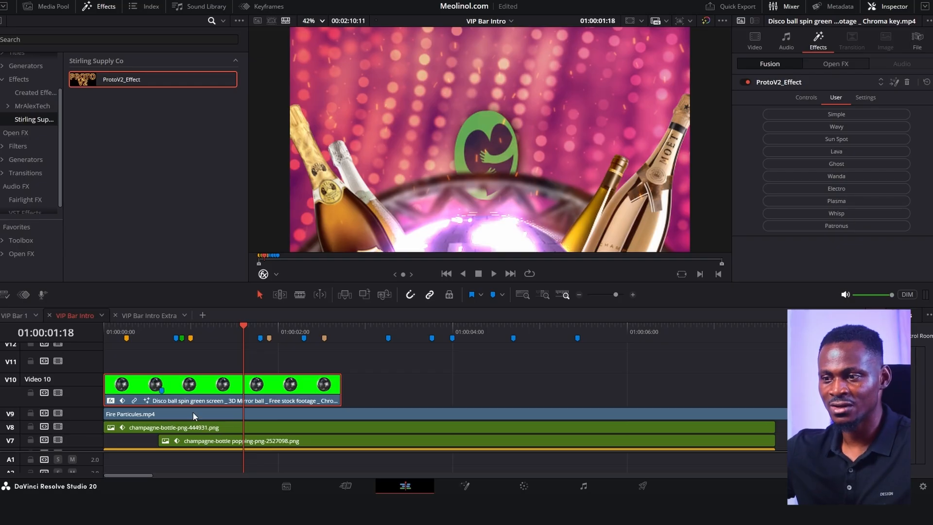
Step: Play the intro from the start and replay its opening to check the disco ball's new glow
key("Home")
key("space")
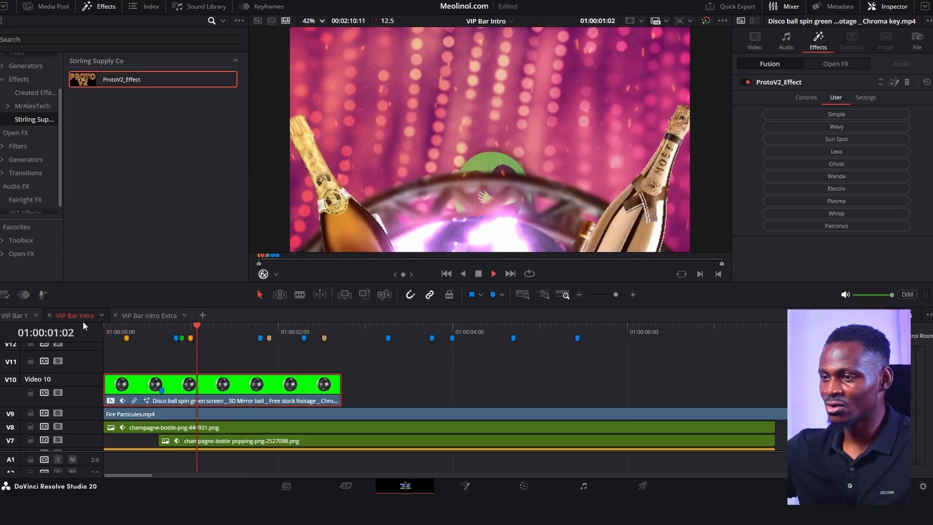
key("space")
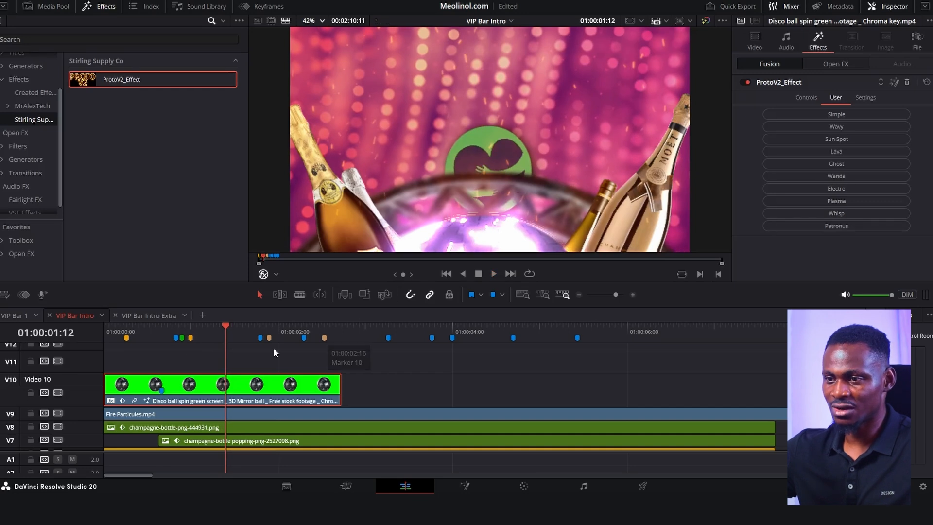
left_click(181, 337)
key("space")
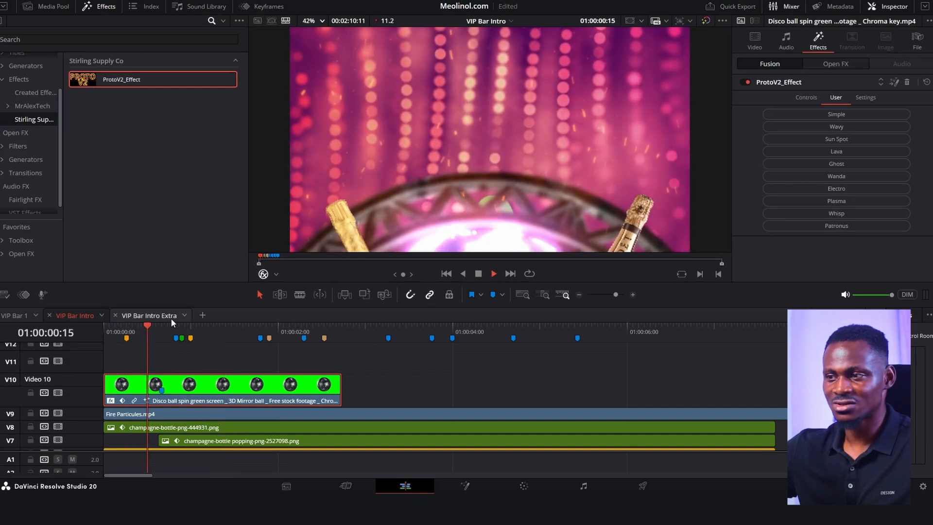
mouse_move(298, 326)
left_mouse_down()
mouse_move(249, 334)
mouse_move(358, 335)
mouse_move(298, 335)
left_mouse_up()
Step: Duplicate the disco ball clip along V10, remove the copy's starting Position Y keyframe, and place a second copy directly after it
left_click_drag(221, 399, 457, 401)
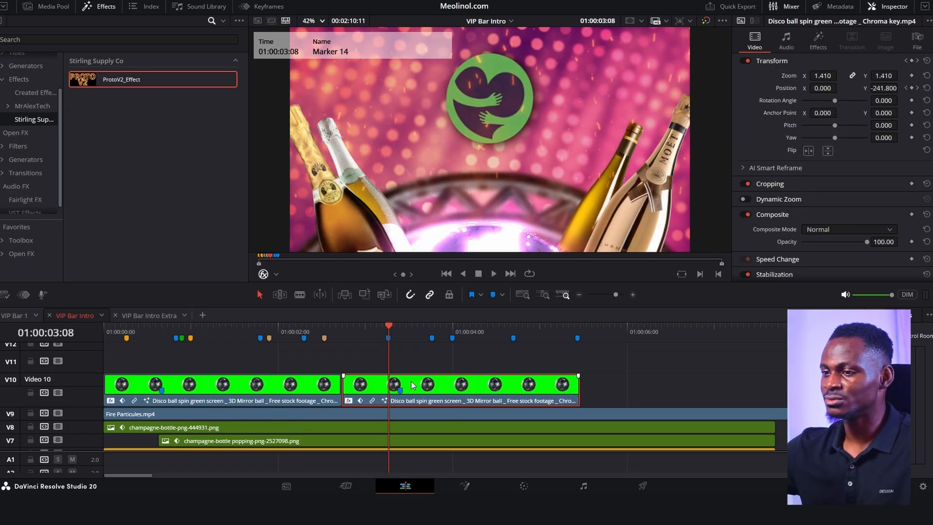
left_click(906, 88)
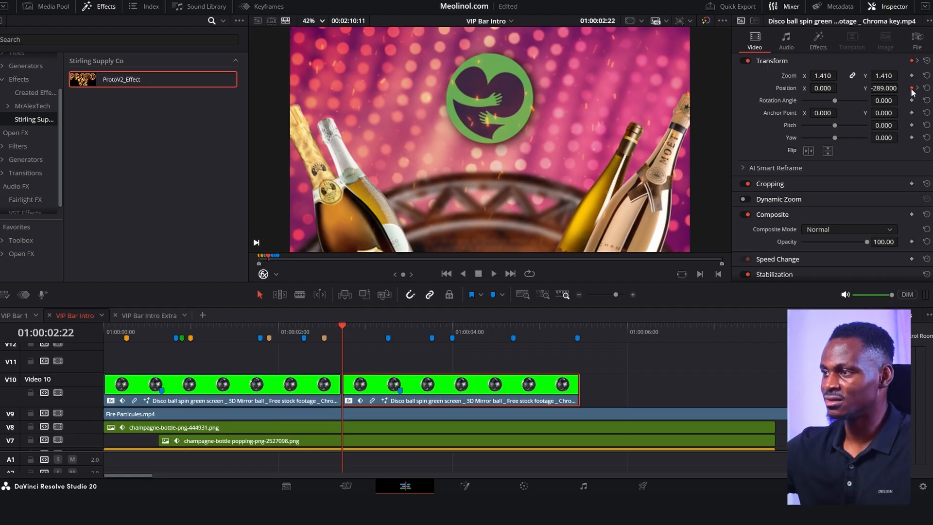
left_click_drag(146, 334, 461, 338)
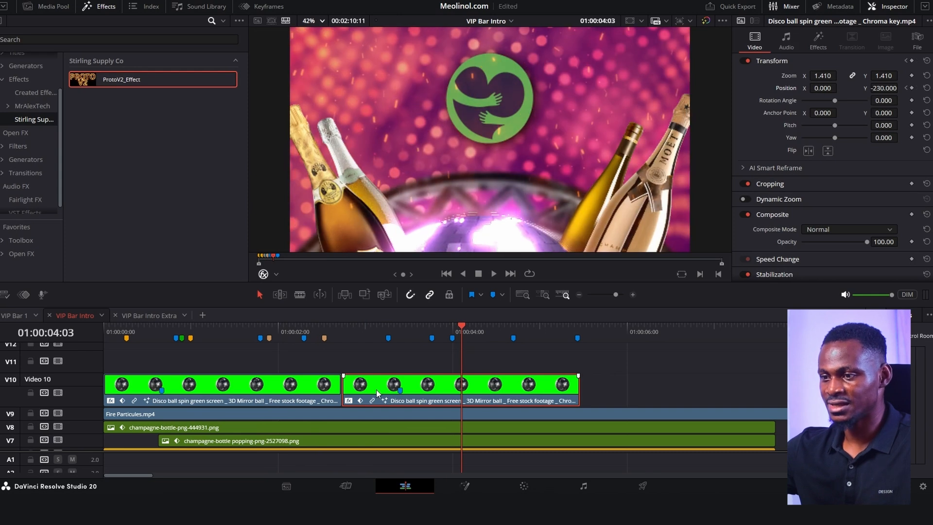
left_click_drag(375, 389, 667, 393)
left_click_drag(371, 341, 319, 343)
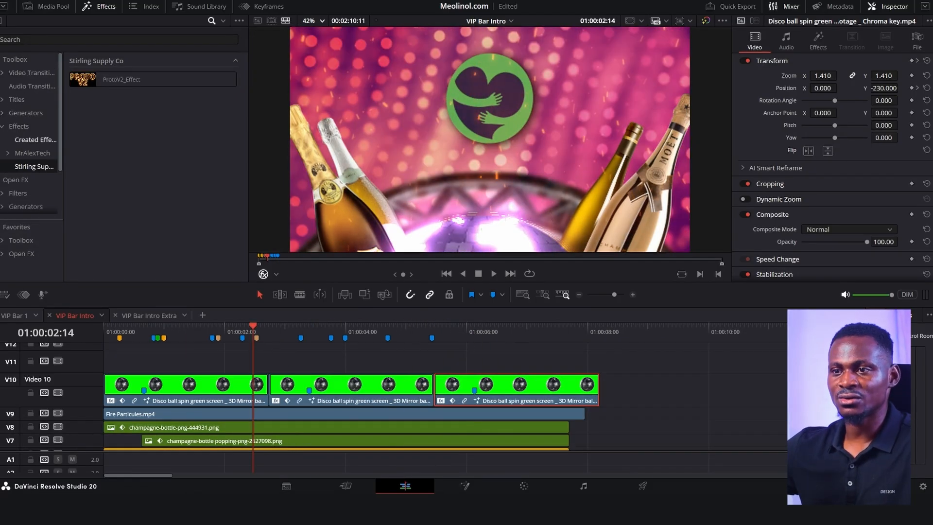
Step: Search the Titles for outline and place the Outline Offset title on V11, starting at about 1.6 seconds
left_click(19, 99)
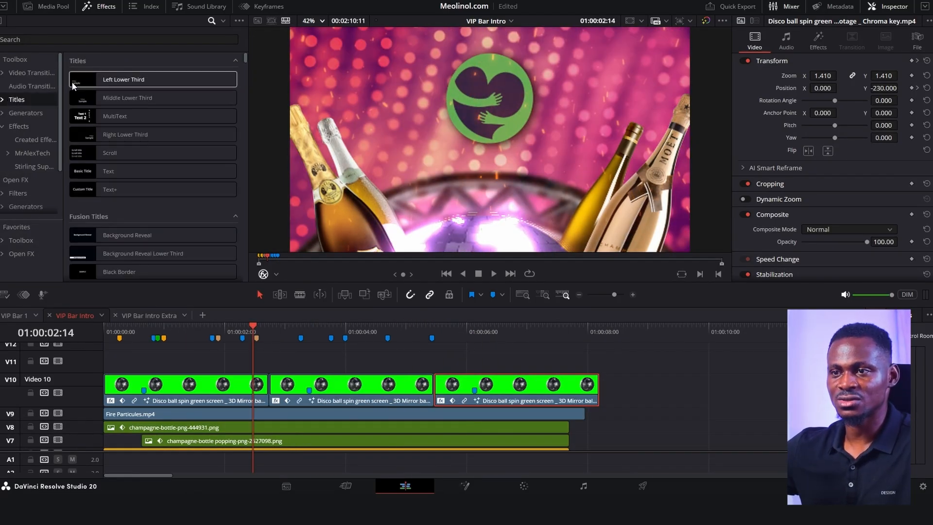
left_click(33, 38)
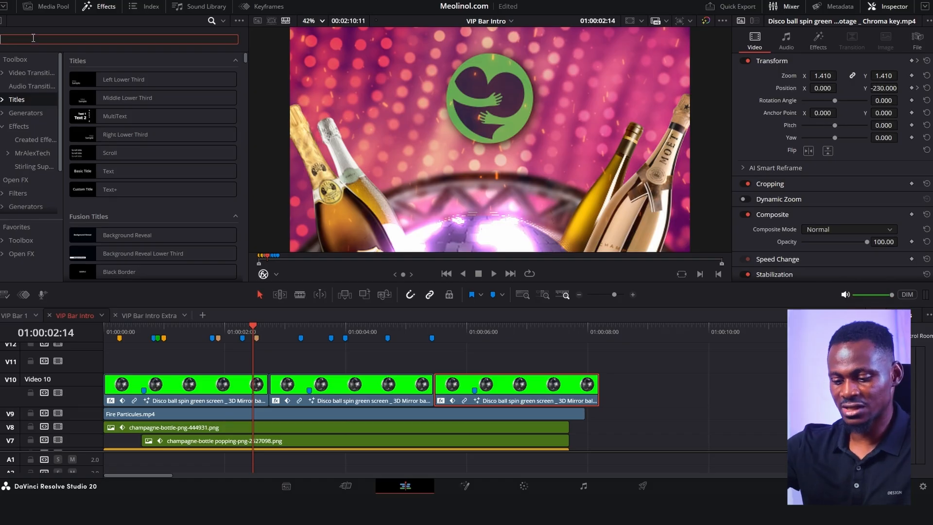
type("outlinwe")
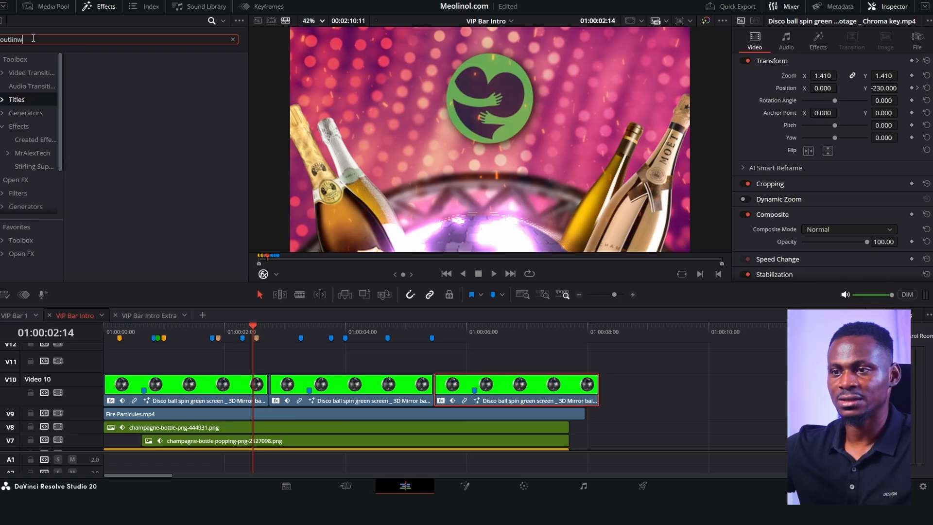
key("BackSpace")
key("BackSpace")
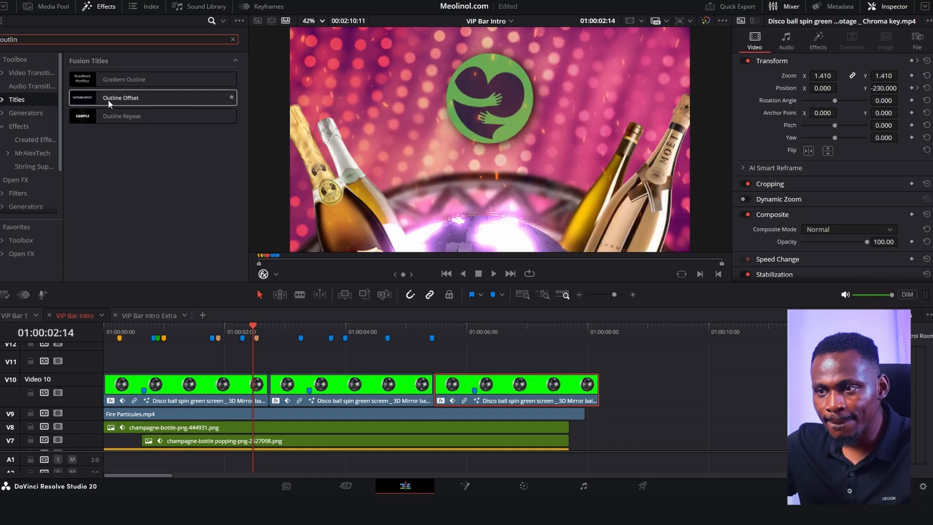
left_click_drag(109, 99, 223, 364)
Step: Scrub through the first part of the Outline Offset title to examine how its text animates in
left_click(244, 329)
mouse_move(246, 328)
left_mouse_down()
mouse_move(185, 340)
mouse_move(212, 340)
mouse_move(168, 355)
mouse_move(250, 354)
left_mouse_up()
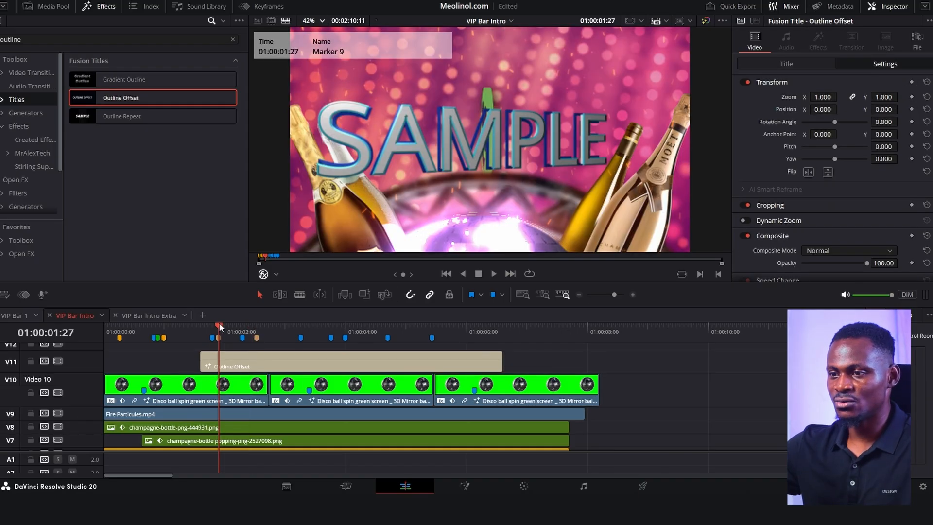
mouse_move(219, 324)
left_mouse_down()
mouse_move(213, 330)
mouse_move(222, 333)
left_mouse_up()
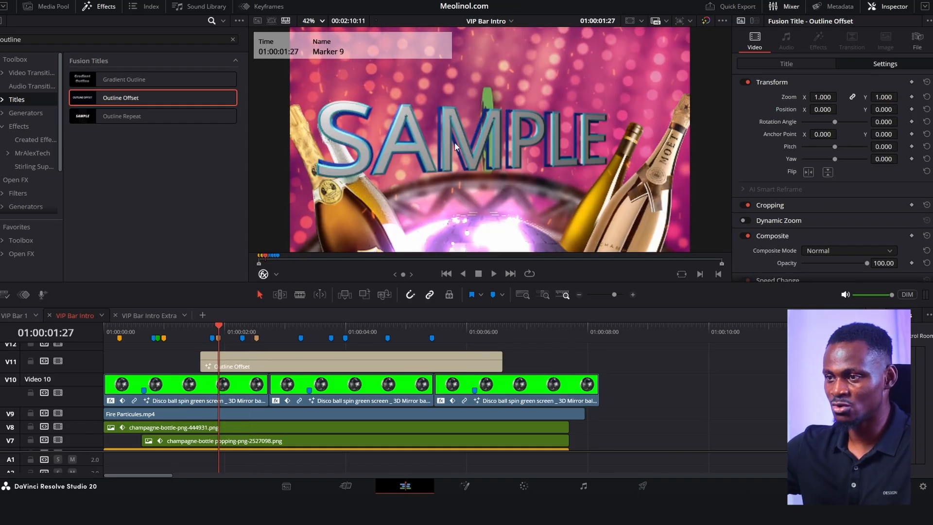
mouse_move(223, 327)
left_mouse_down()
mouse_move(204, 335)
mouse_move(224, 338)
mouse_move(214, 346)
left_mouse_up()
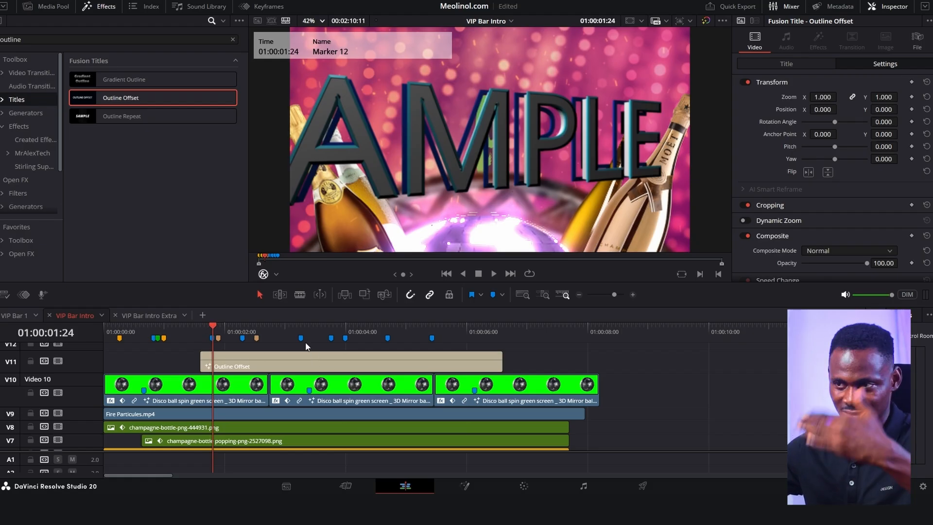
Step: Open the Outline Offset title in Fusion, expand its group, and disconnect backOutline and frontOutline from textMerge
left_click(270, 359)
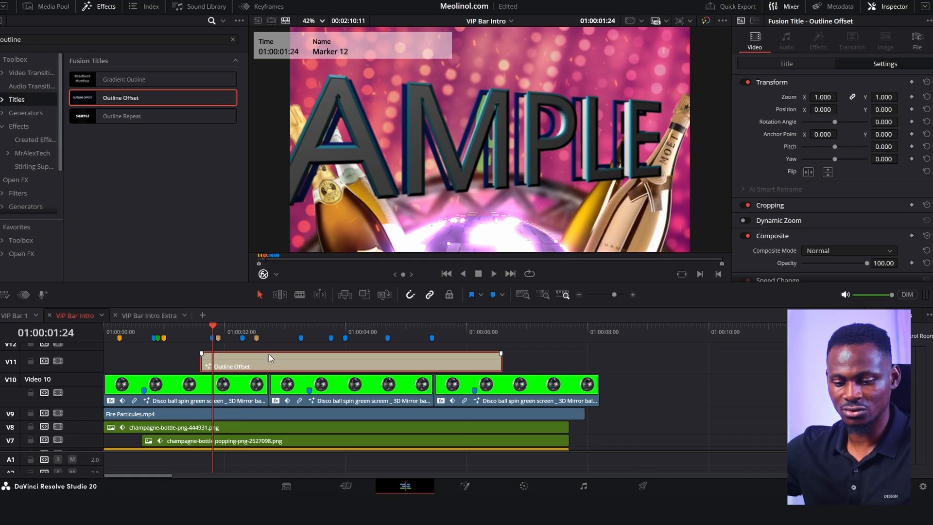
key("shift+5")
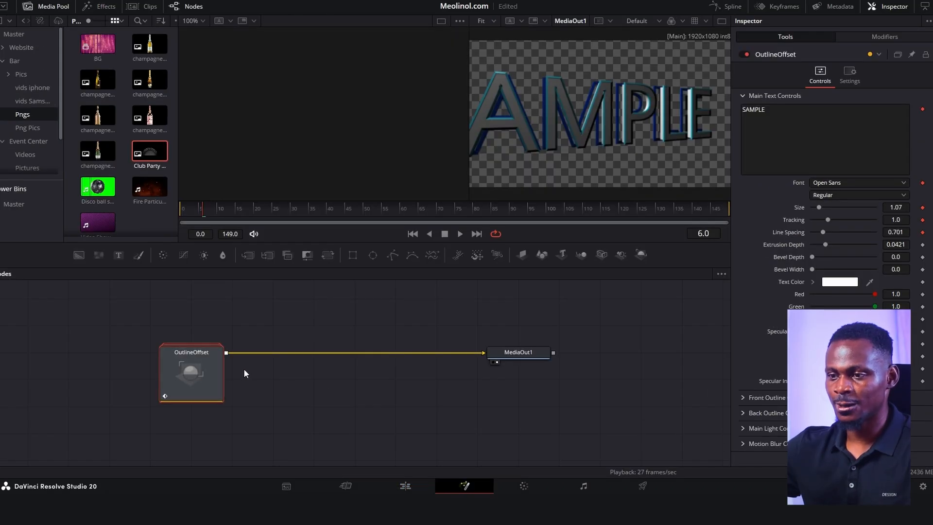
left_click_drag(276, 378, 323, 353)
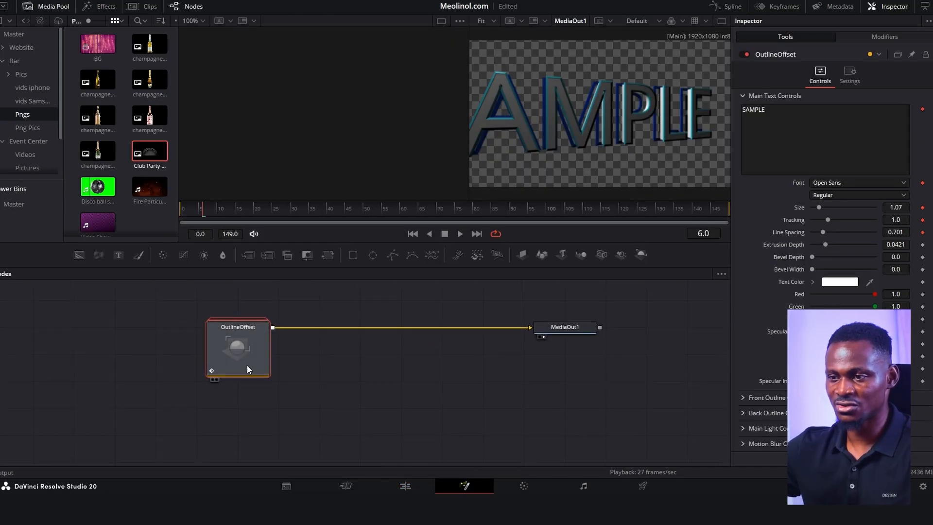
double_click(243, 336)
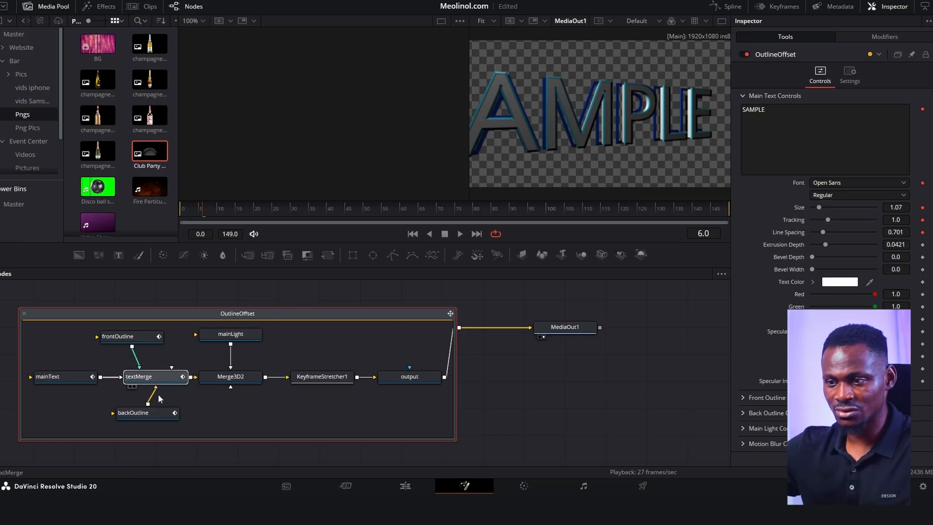
left_click(146, 379)
left_click_drag(148, 396, 143, 407)
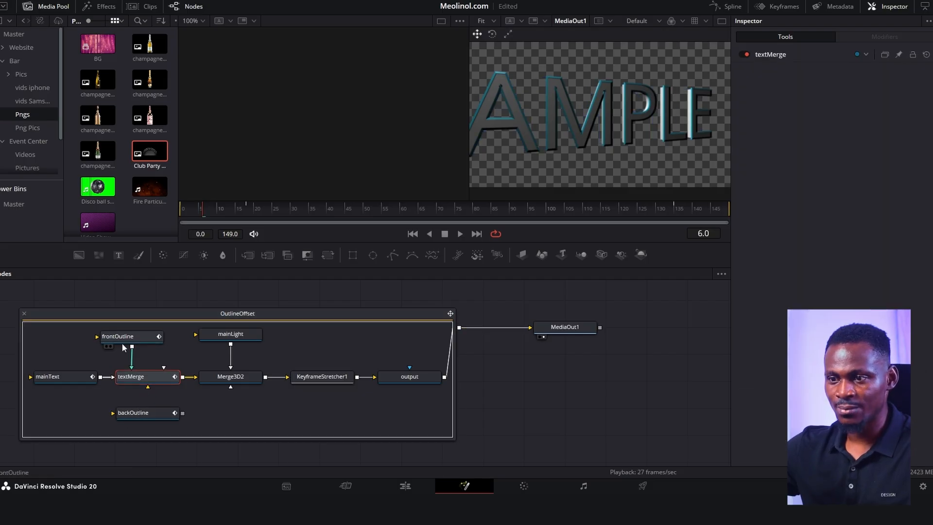
left_click_drag(132, 365, 145, 355)
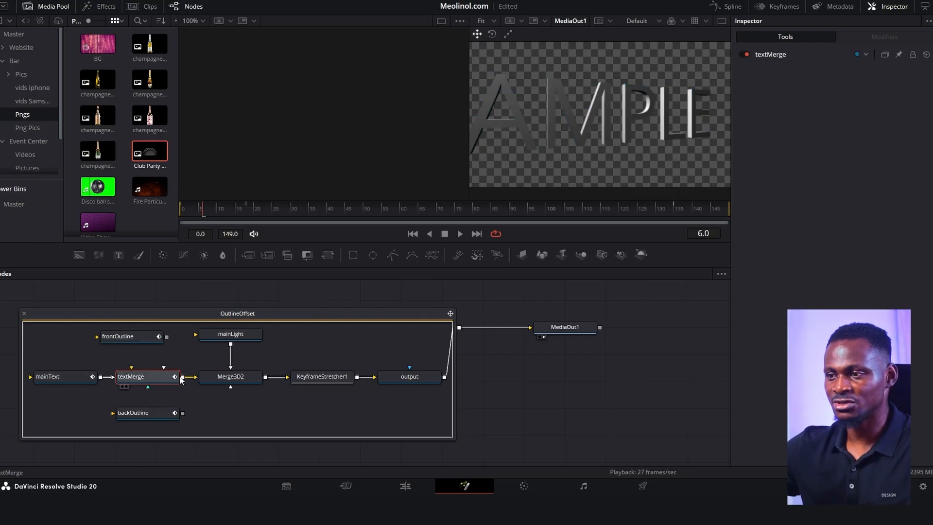
Step: Check the title at frame 75 in Fusion, and back on the Edit page replace its text with MEOLINOL HOTEL
left_click_drag(201, 208, 260, 223)
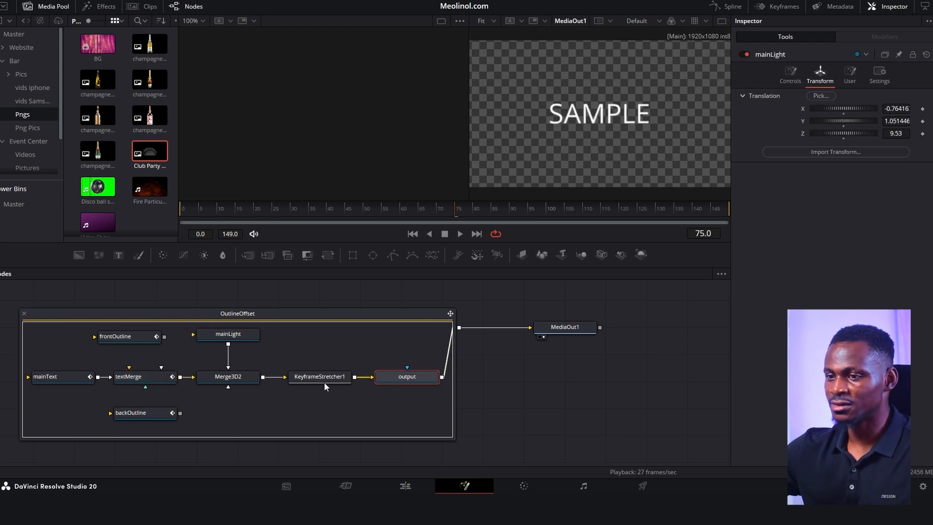
left_click(405, 486)
left_click(335, 330)
mouse_move(335, 335)
left_mouse_down()
mouse_move(270, 336)
mouse_move(336, 336)
mouse_move(311, 340)
mouse_move(326, 336)
left_mouse_up()
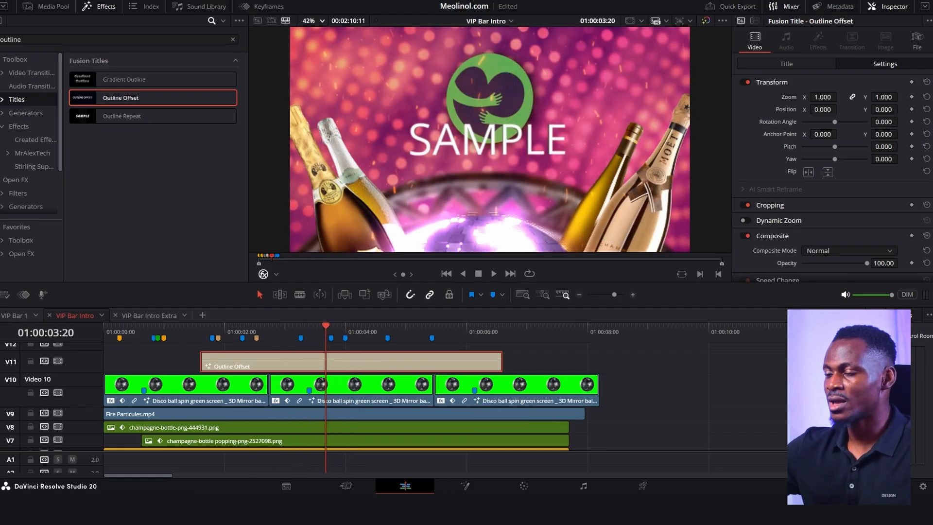
left_click(800, 63)
left_click(818, 129)
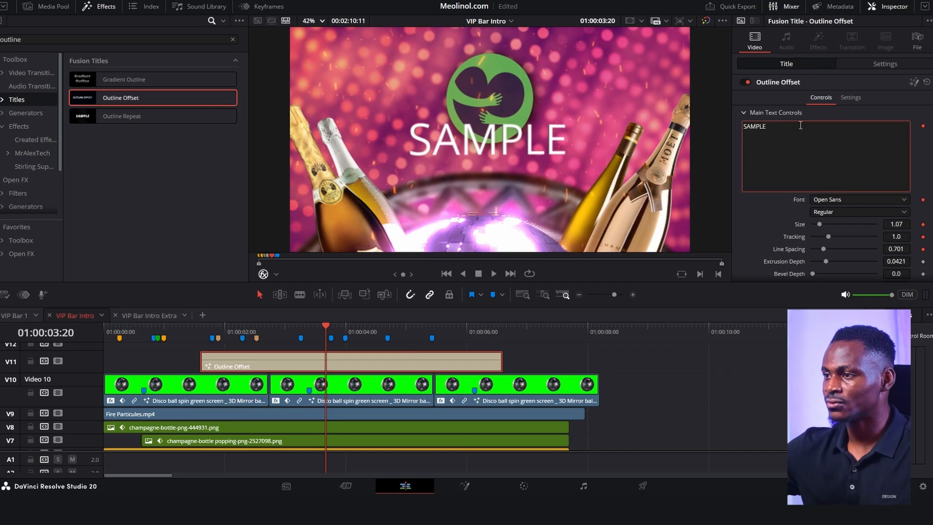
key("ctrl+a")
type("MEOLIN")
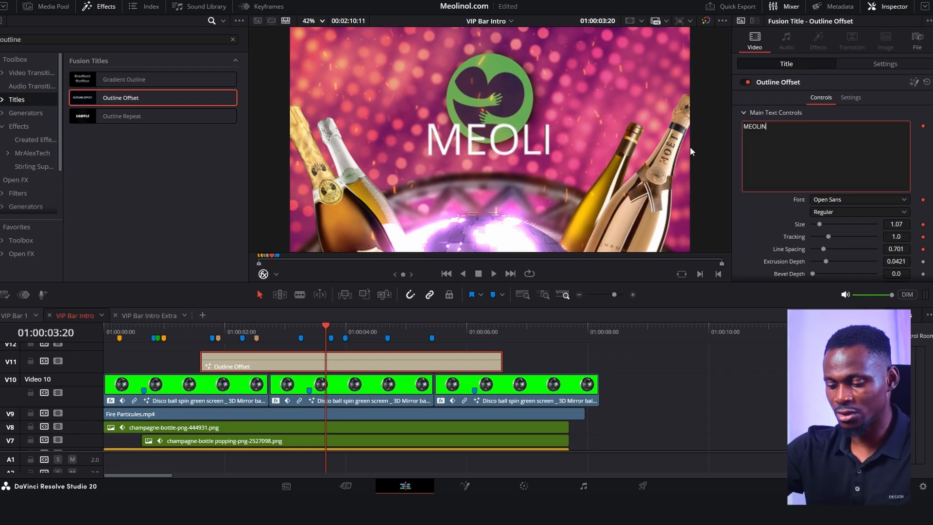
type("O")
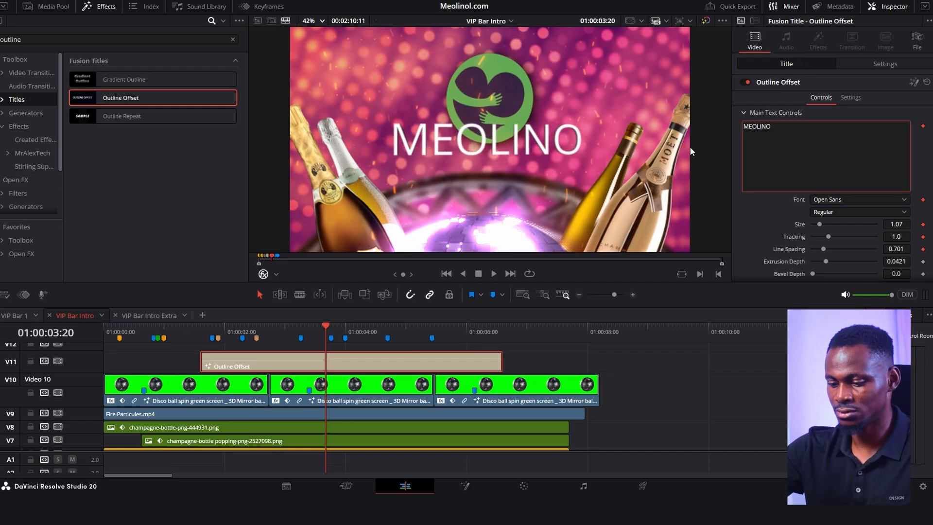
type("L HO")
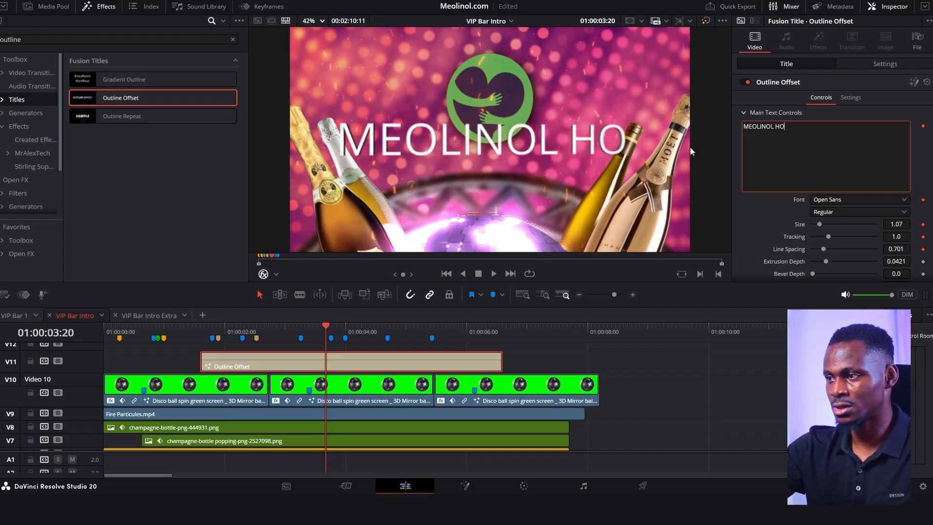
type("TEL")
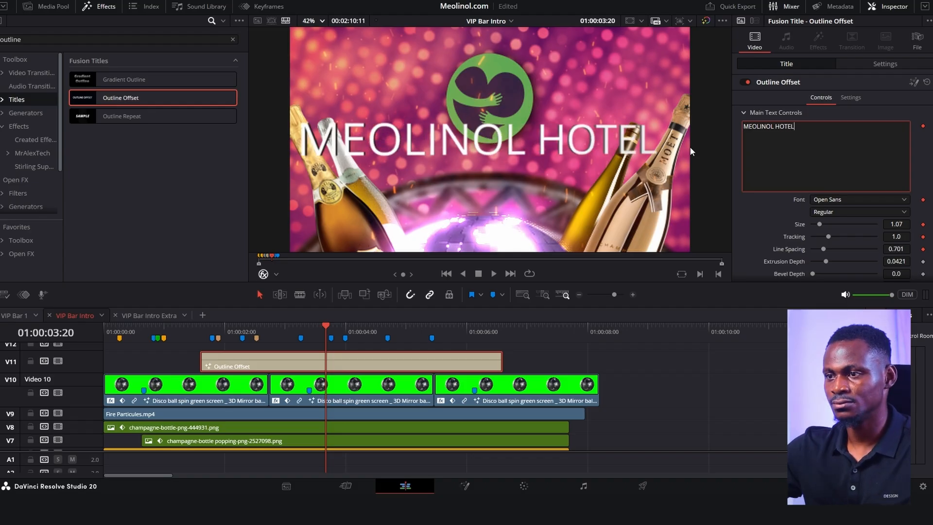
Step: Make the MEOLINOL HOTEL title Bold and set its clip zoom to 0.660 and Position Y to -23
left_click(852, 211)
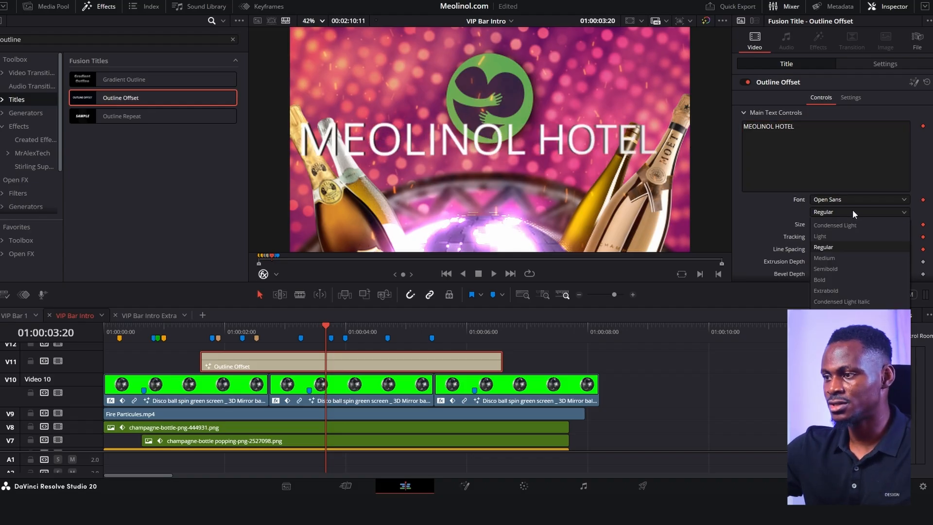
left_click(831, 280)
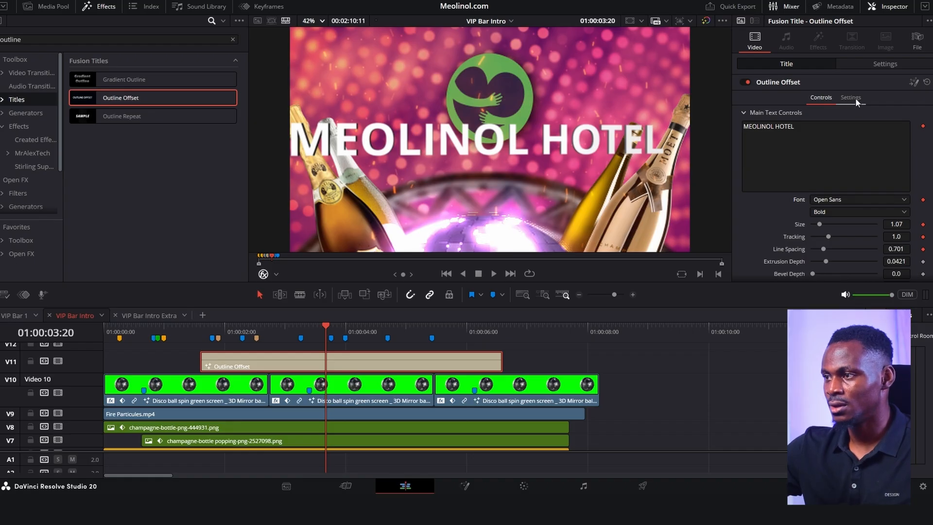
left_click(884, 63)
left_click_drag(822, 97, 878, 108)
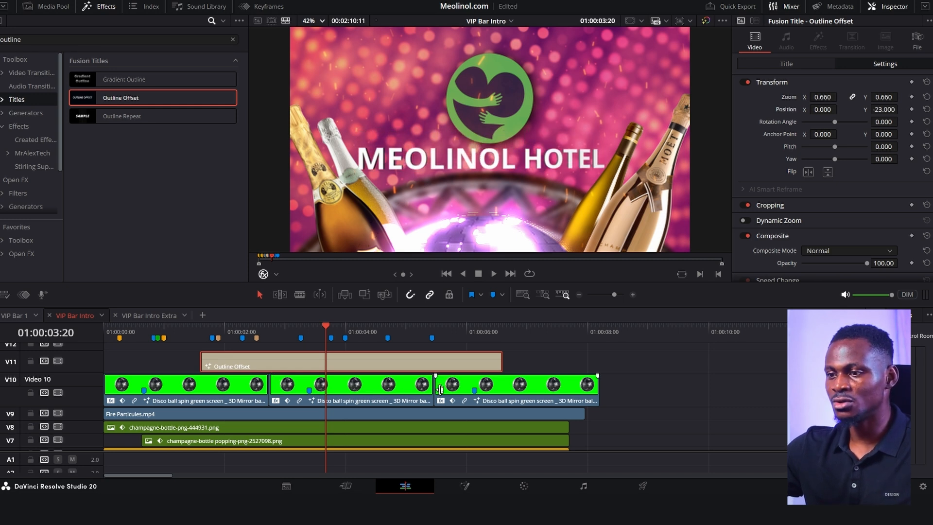
Step: In the Adjustment Clip's Fusion composition, scale the logo to 0.451 with Transform3D1 and raise it slightly at its frame 70 Translation Y keyframe
scroll(446, 383, "down", 3)
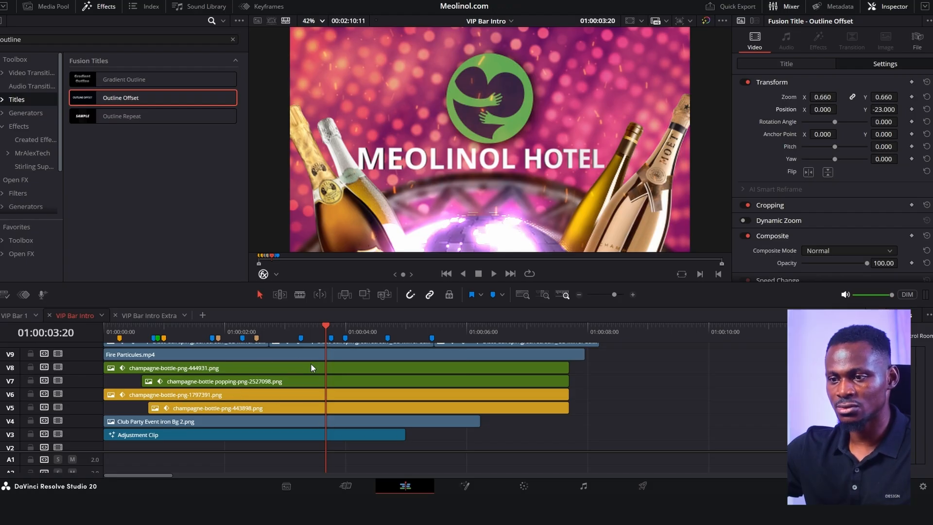
scroll(235, 418, "down", 1)
left_click(331, 416)
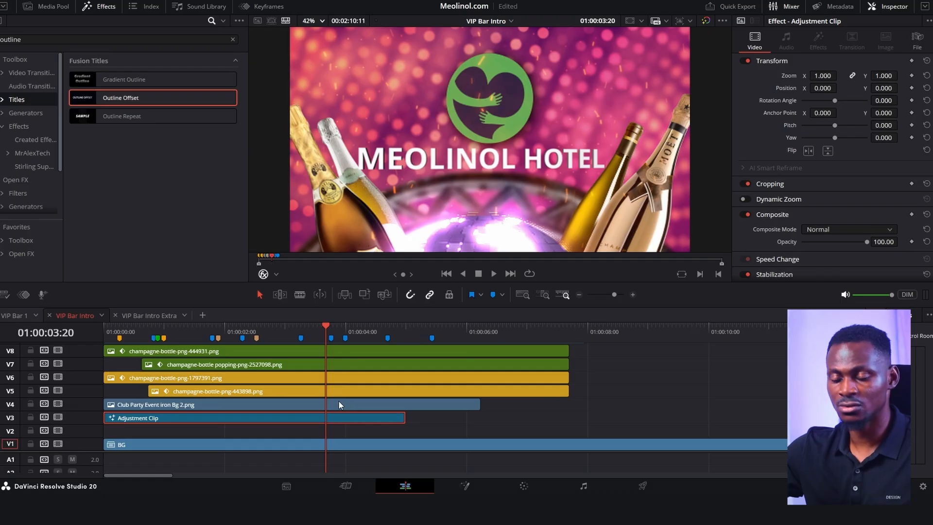
key("shift+5")
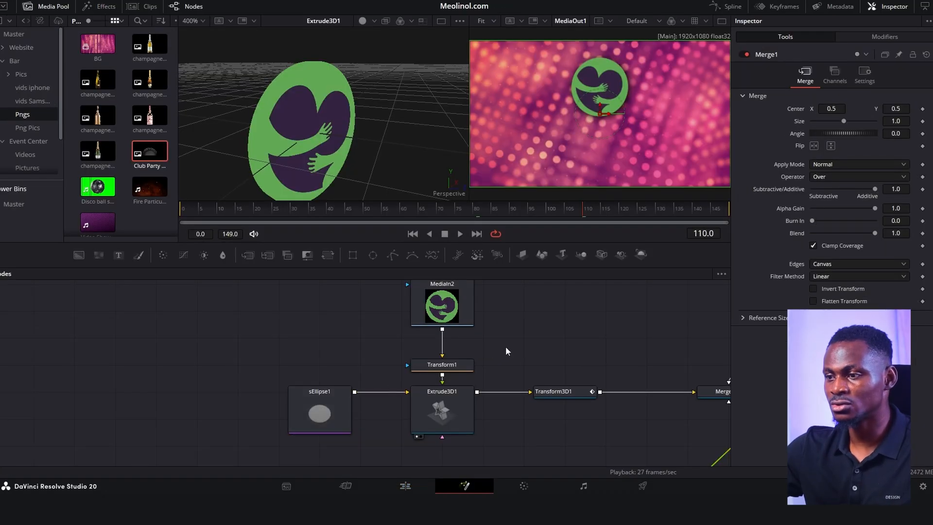
scroll(532, 403, "down", 2)
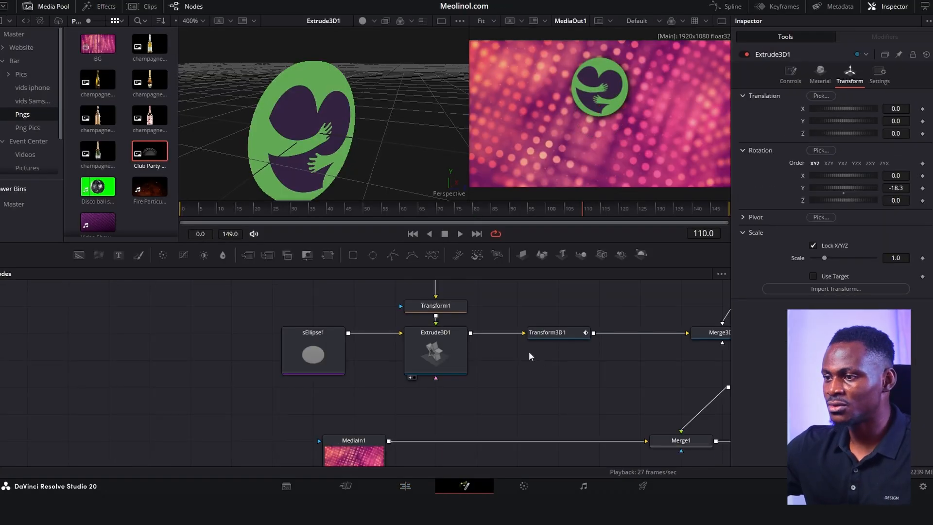
left_click(569, 331)
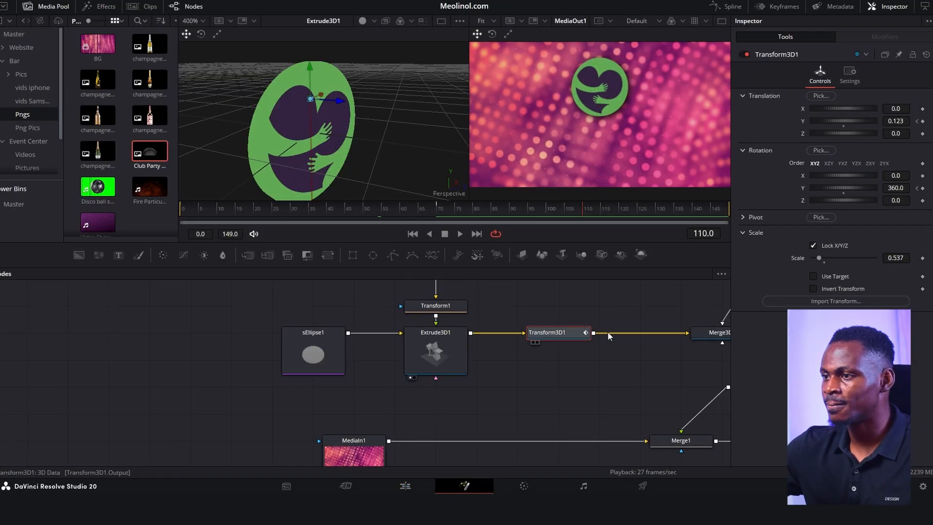
left_click(897, 256)
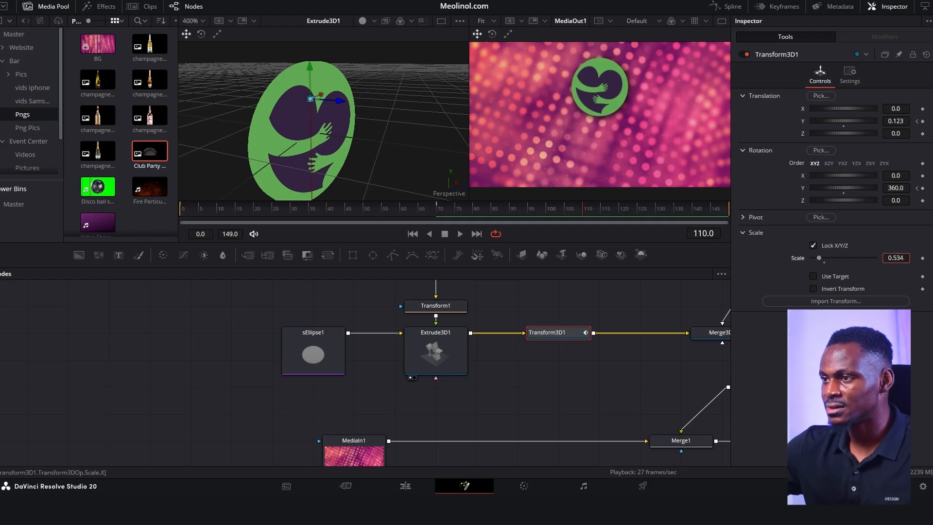
type("0.502")
key("Return")
left_click_drag(895, 257, 874, 257)
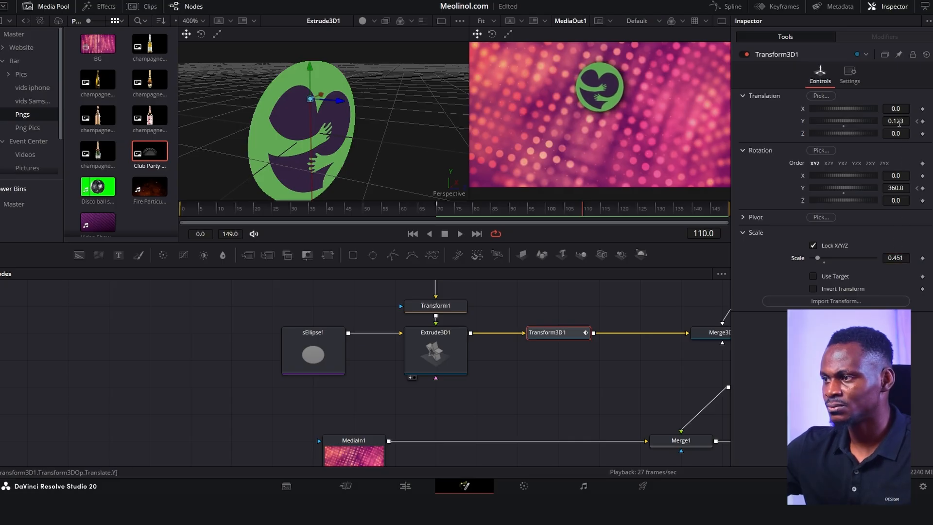
left_click(918, 121)
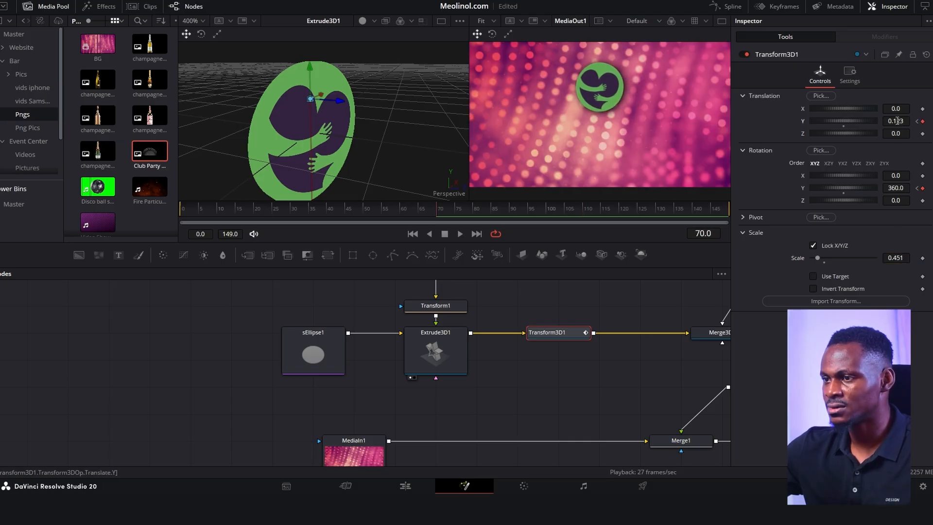
Step: Play back the logo and title entrance on the Edit page, and enlarge the Outline Offset title to a zoom of 1.030
key("space")
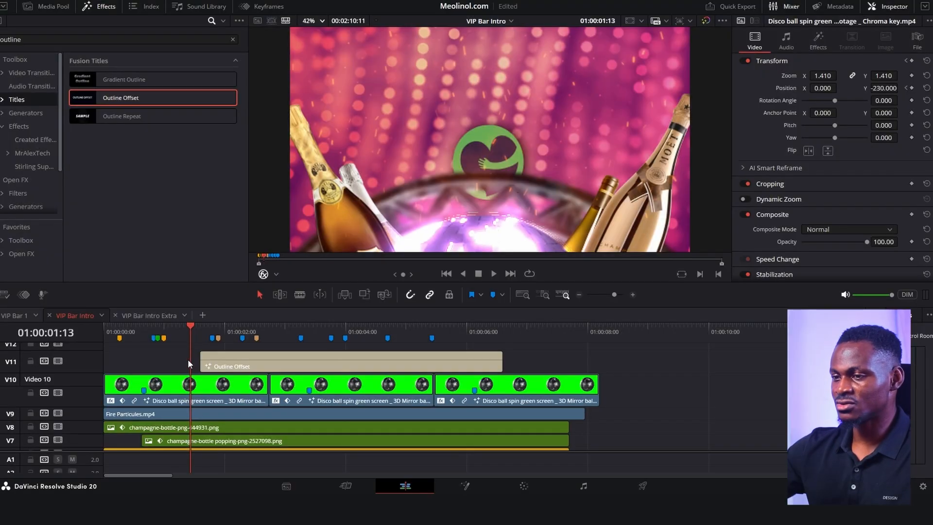
key("space")
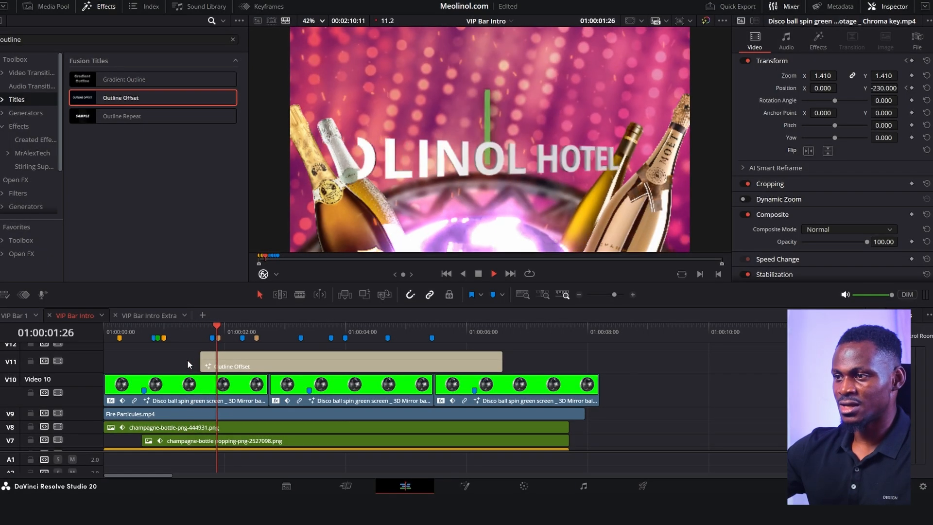
left_click(187, 331)
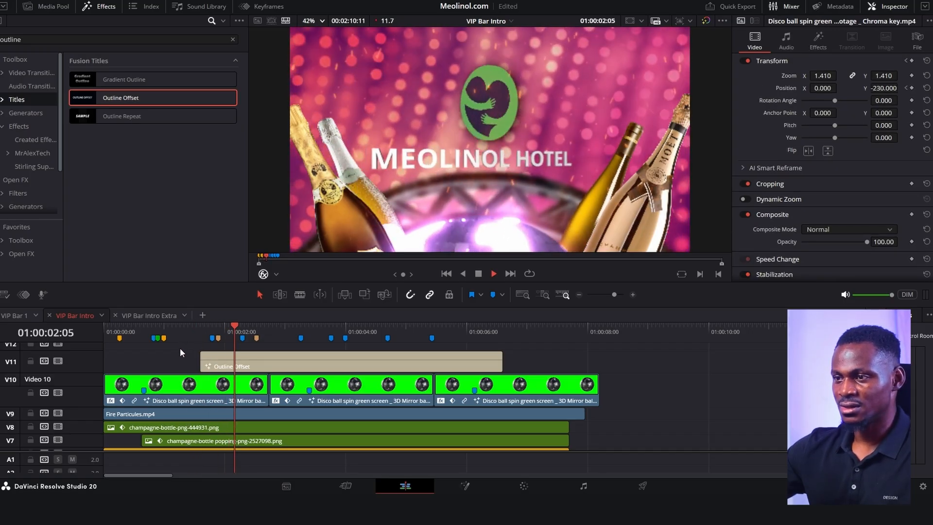
left_click(279, 360)
left_click(267, 362)
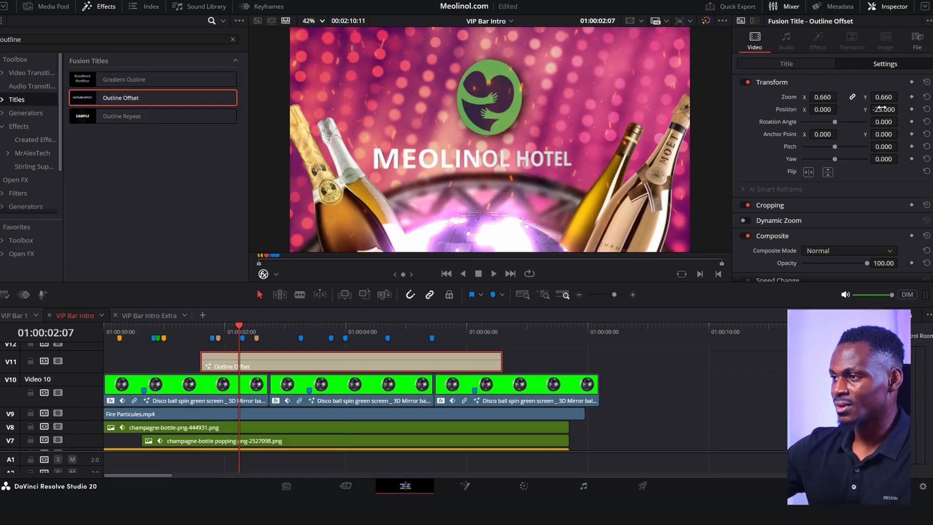
left_click_drag(883, 97, 906, 95)
mouse_move(232, 335)
left_mouse_down()
mouse_move(212, 357)
mouse_move(200, 355)
mouse_move(209, 355)
left_mouse_up()
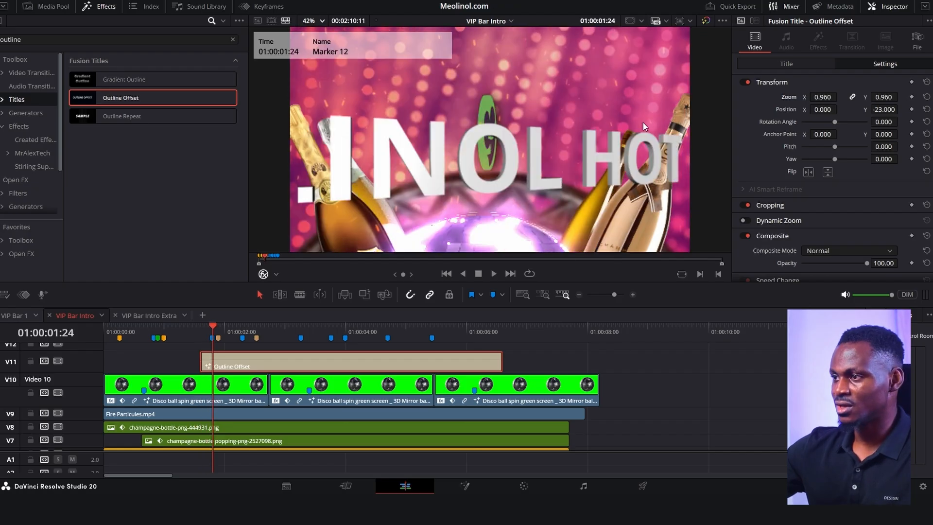
left_click_drag(900, 97, 901, 97)
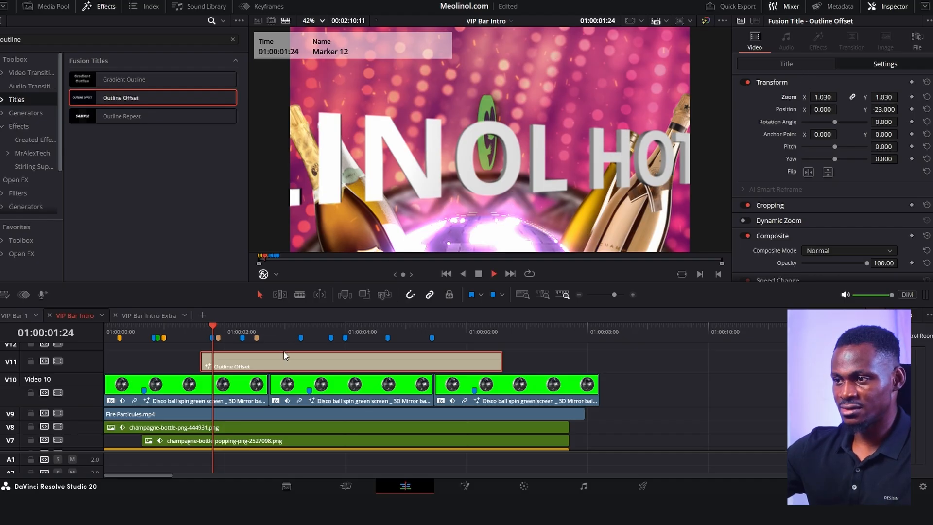
key("space")
key("space")
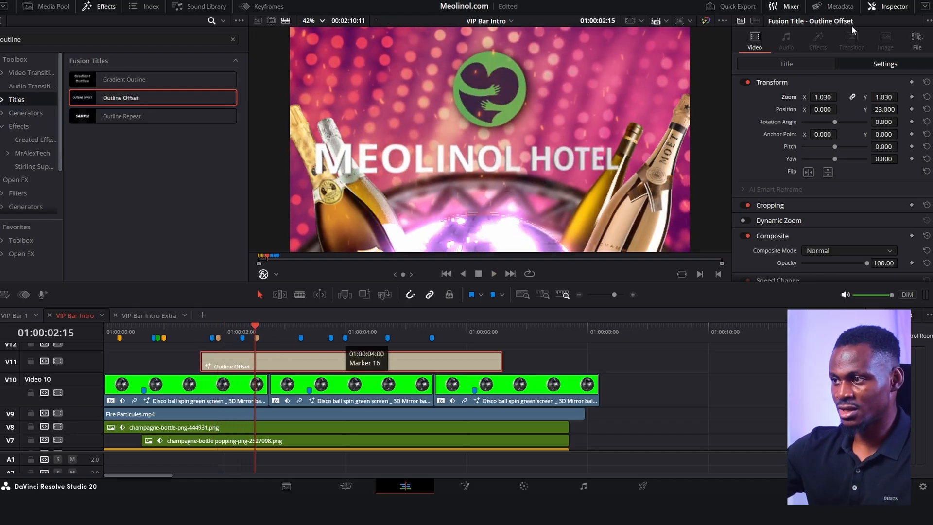
Step: Reduce the title's text size, set its clip Position Y to -6 and zoom to 1.090, and play back its entrance
left_click(792, 65)
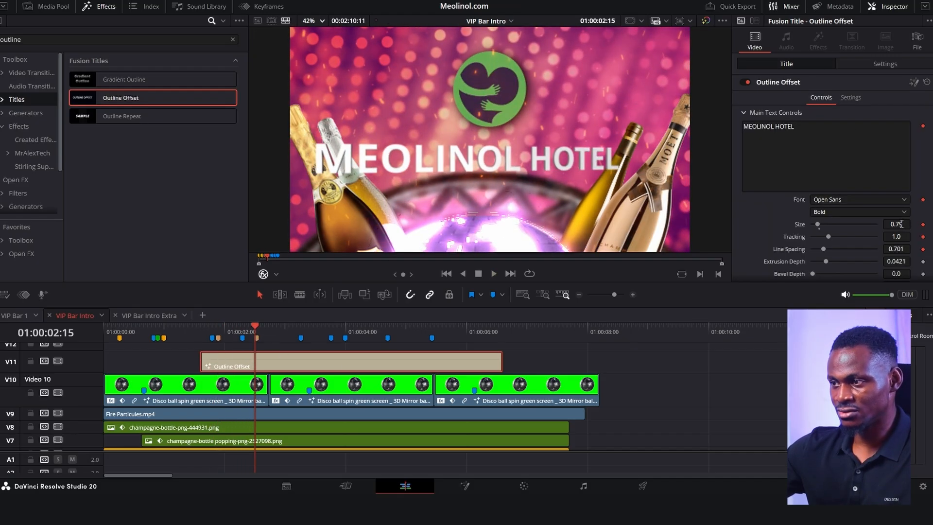
left_click_drag(902, 225, 897, 224)
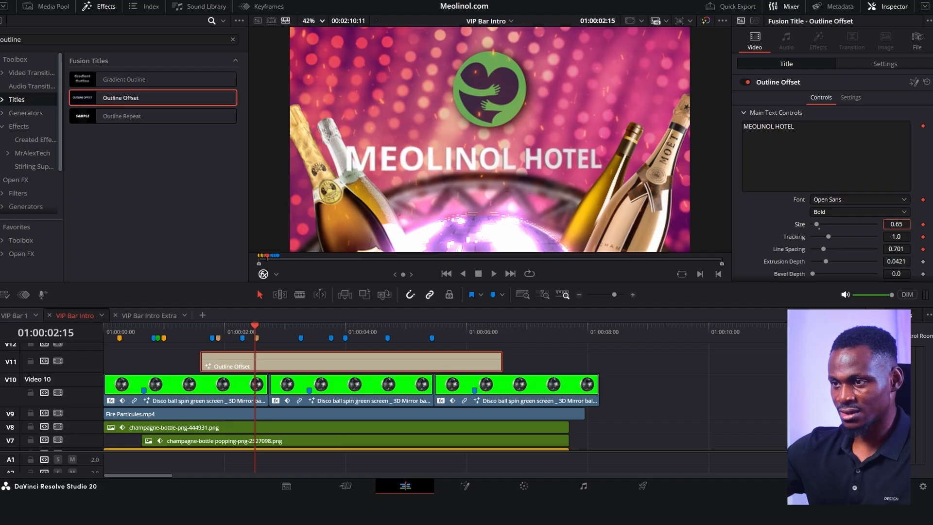
left_click_drag(896, 224, 894, 224)
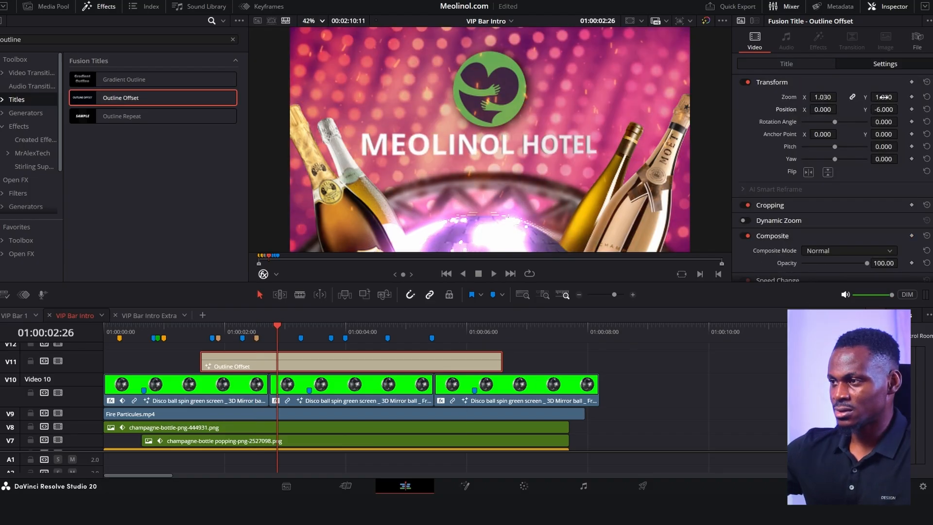
left_click_drag(883, 96, 902, 96)
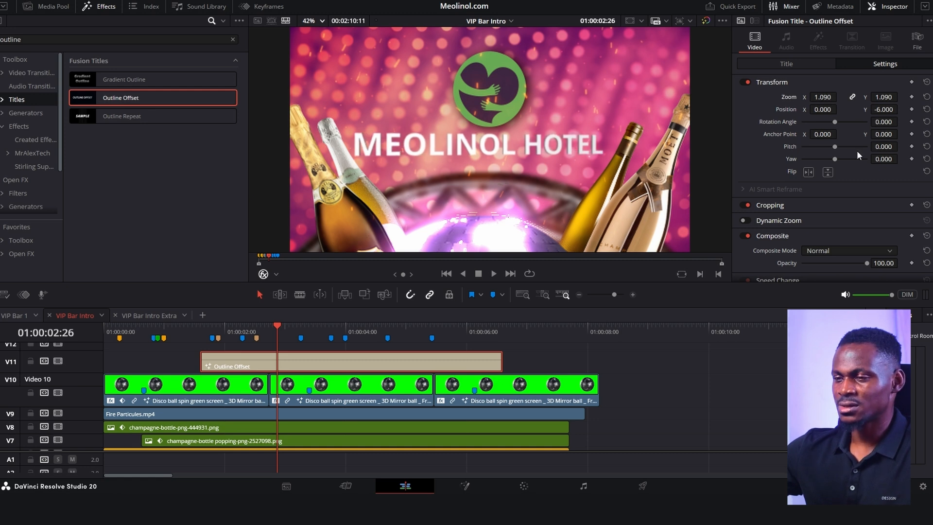
left_click(210, 328)
key("space")
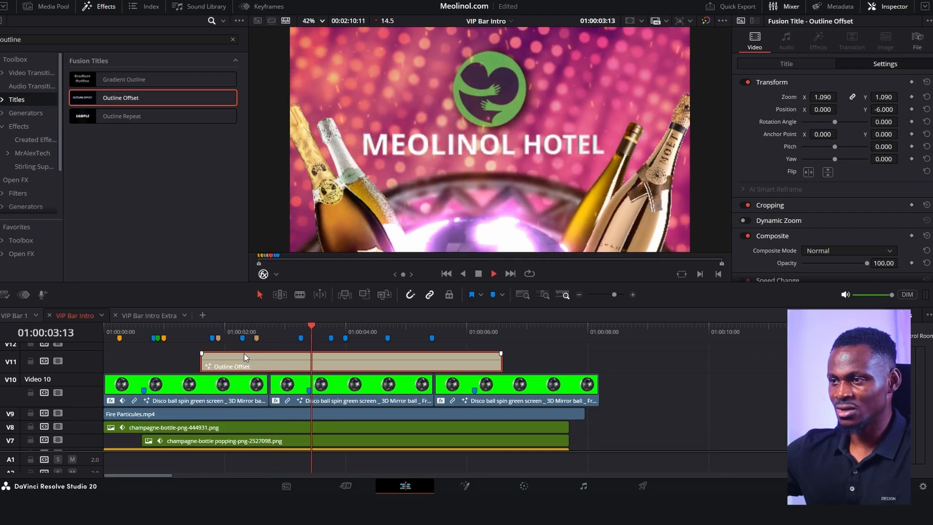
key("space")
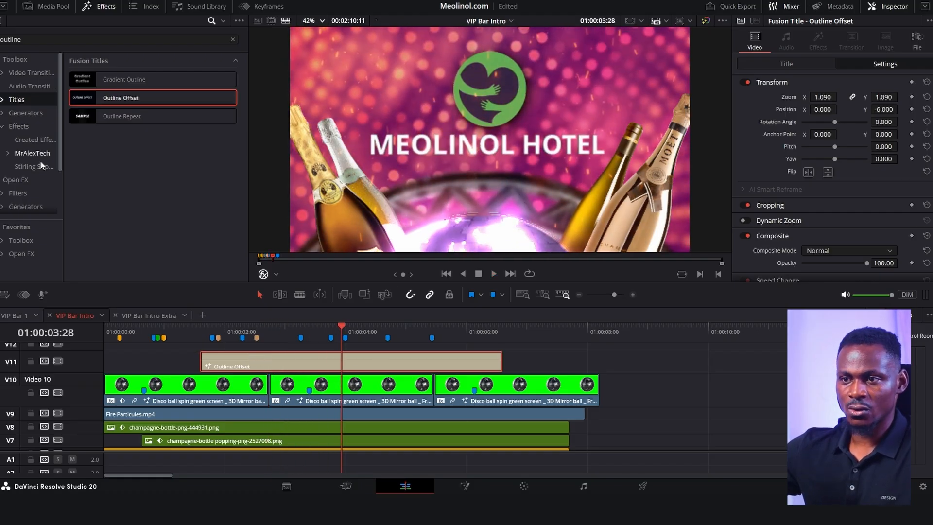
Step: Search Open FX for DROP and apply the Resolve FX Stylize Drop Shadow to the Outline Offset title on V11
left_click(15, 181)
double_click(10, 39)
type("DROP")
left_click_drag(146, 78, 301, 365)
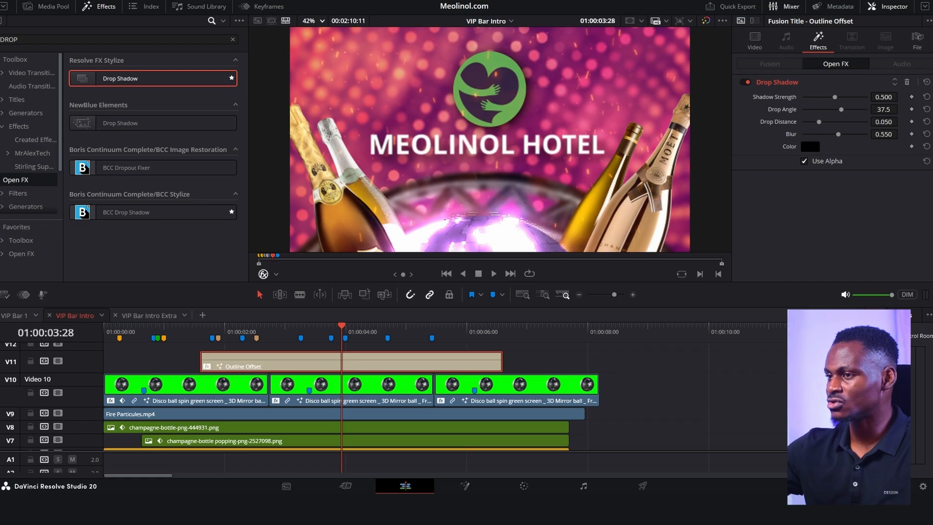
Step: Set the title's Drop Shadow to strength 0.656, distance 0.014 and blur 0.237
left_click_drag(883, 97, 906, 97)
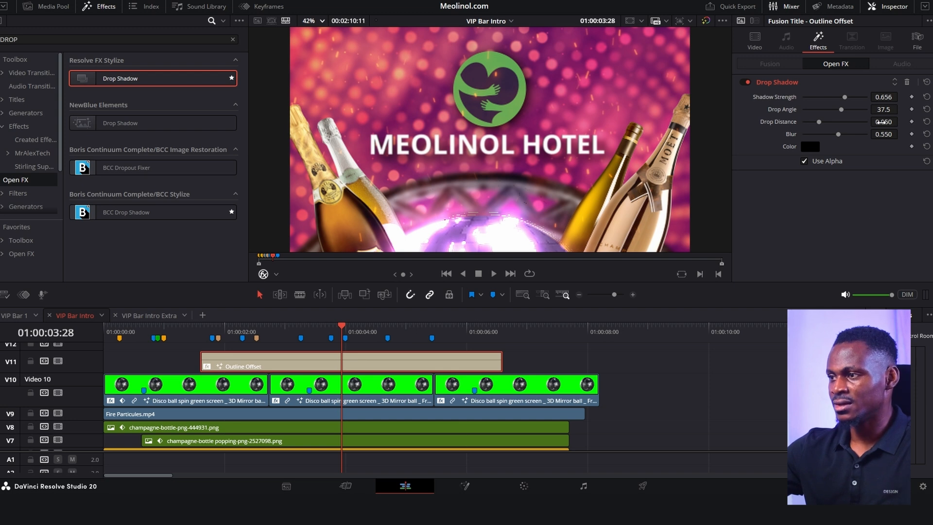
left_click_drag(883, 122, 880, 122)
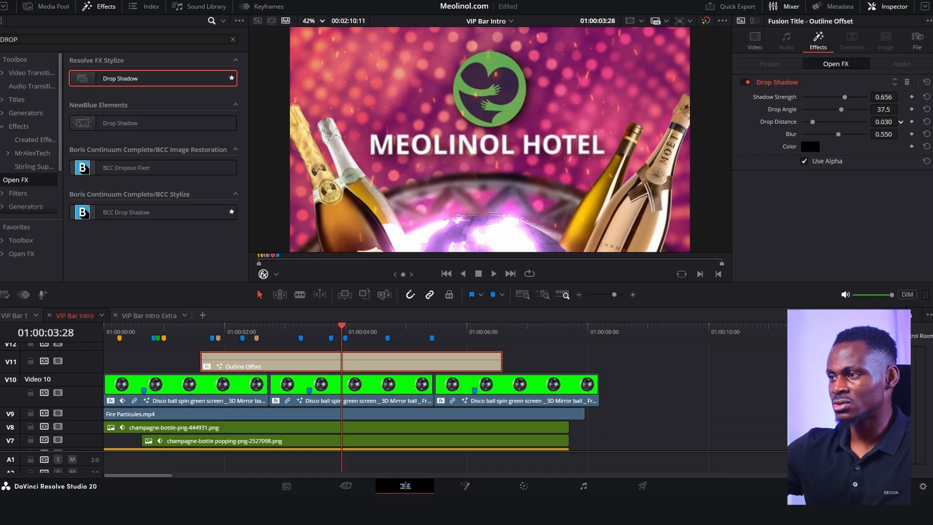
left_click_drag(900, 122, 842, 134)
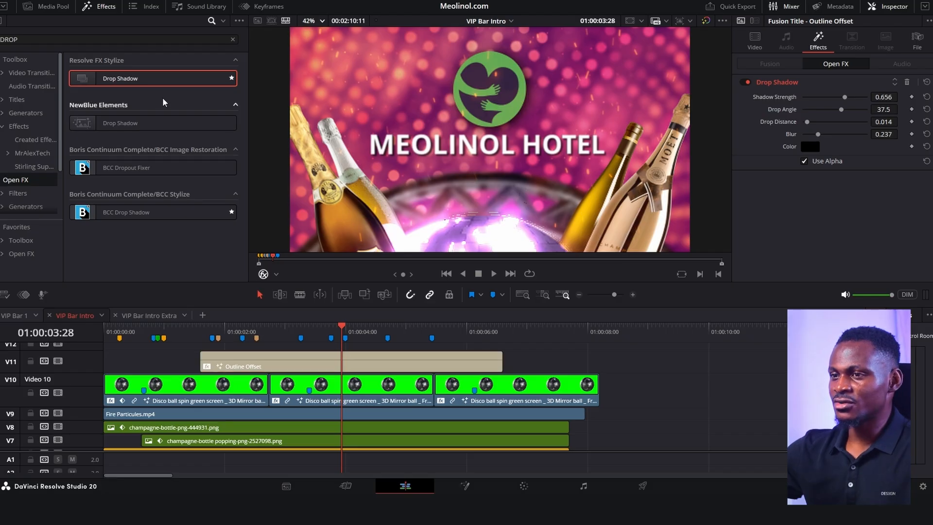
Step: Add a second Resolve FX Drop Shadow to the Outline Offset title with strength 0.721, distance 0.000 and blur 0.186
left_click_drag(154, 80, 358, 358)
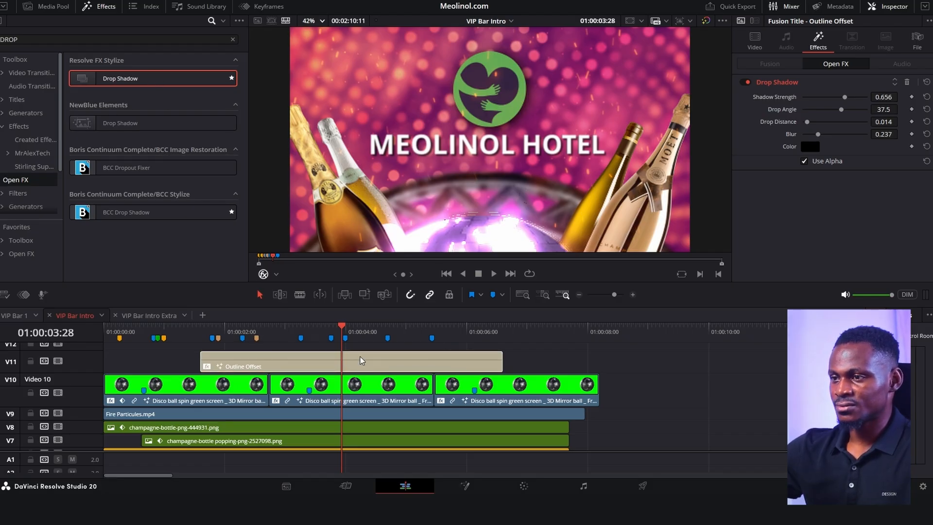
left_click(412, 363)
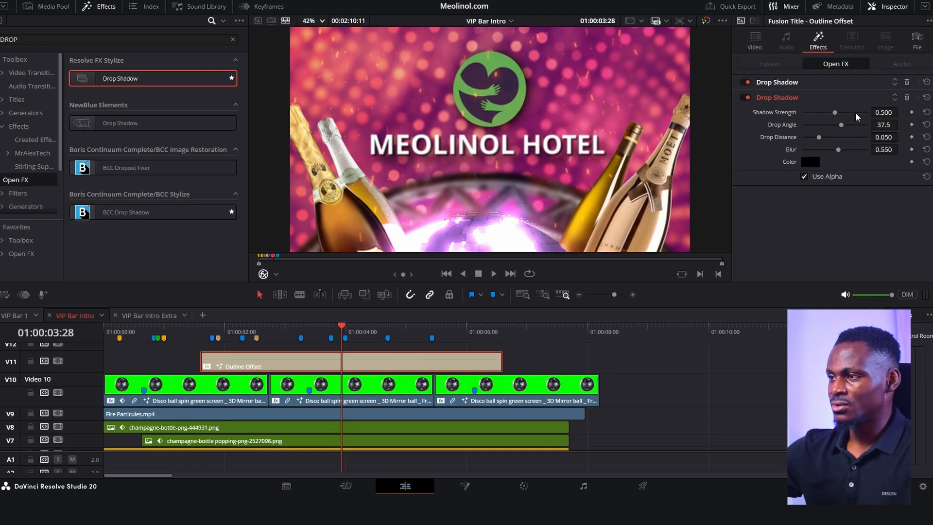
left_click_drag(883, 113, 886, 112)
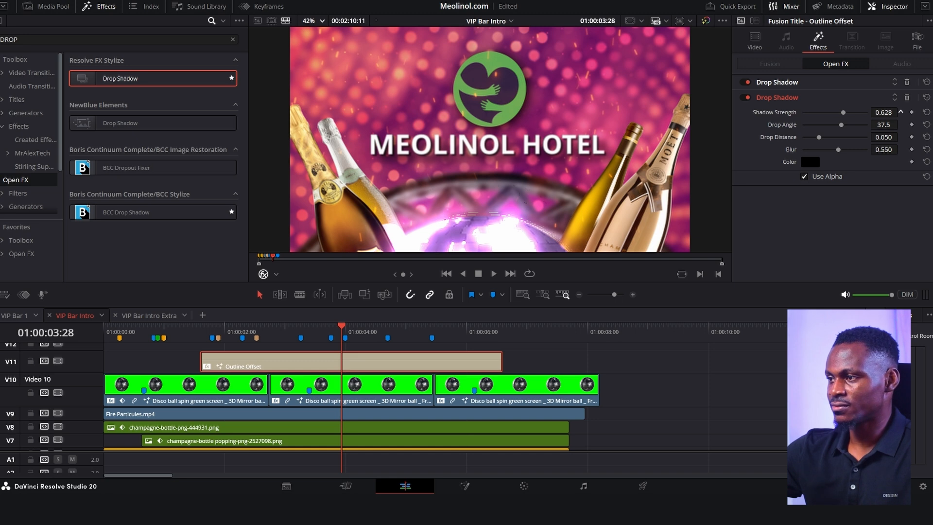
left_click_drag(900, 112, 899, 112)
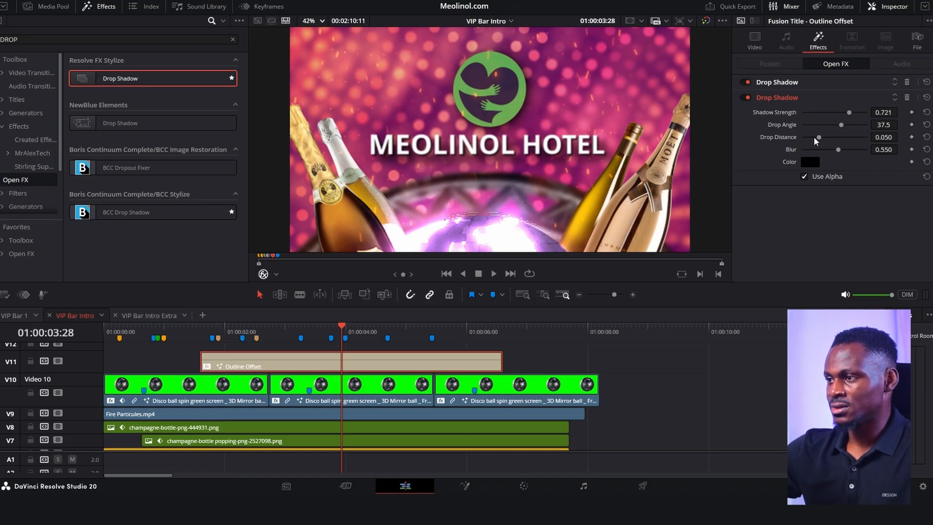
left_click_drag(820, 136, 708, 148)
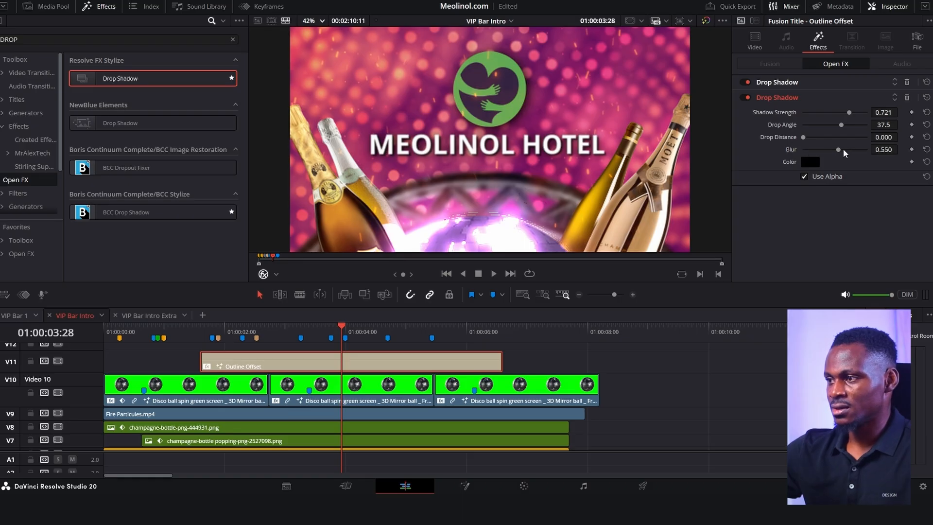
left_click_drag(837, 149, 811, 157)
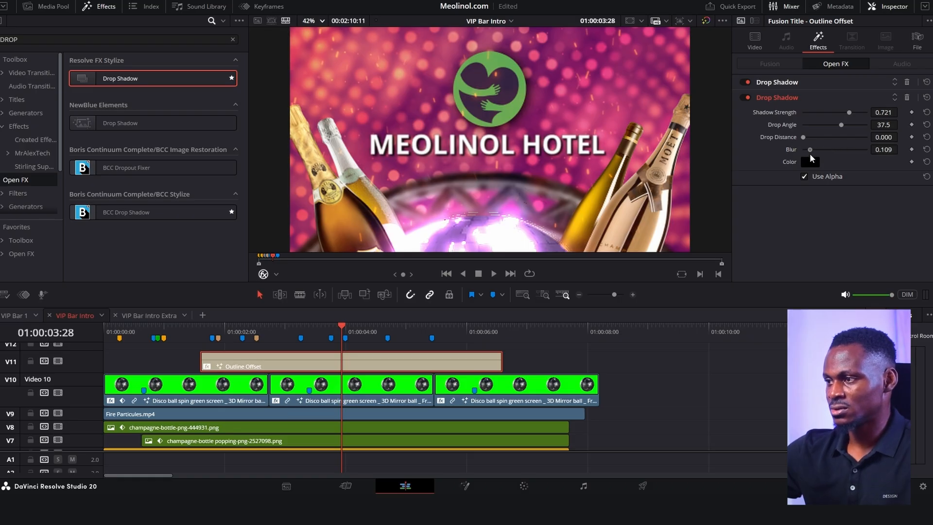
left_click_drag(810, 155, 814, 154)
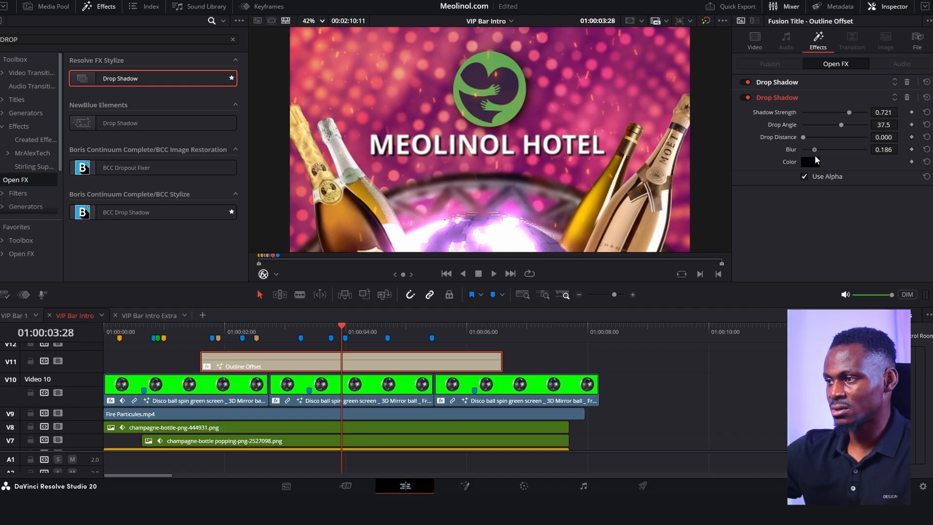
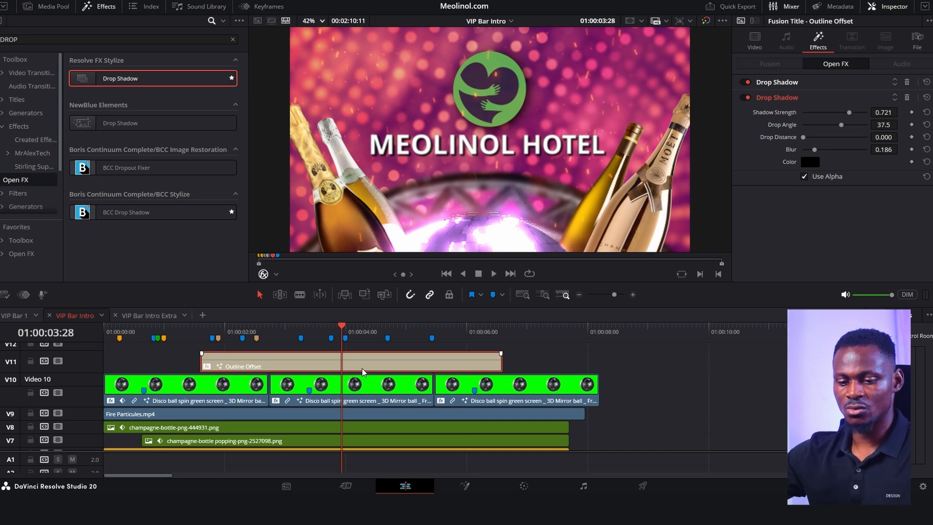
Step: Open the title in Fusion, set the mainText node's color to orange #ffaa00, and return to the Edit page
key("shift+5")
left_click(130, 376)
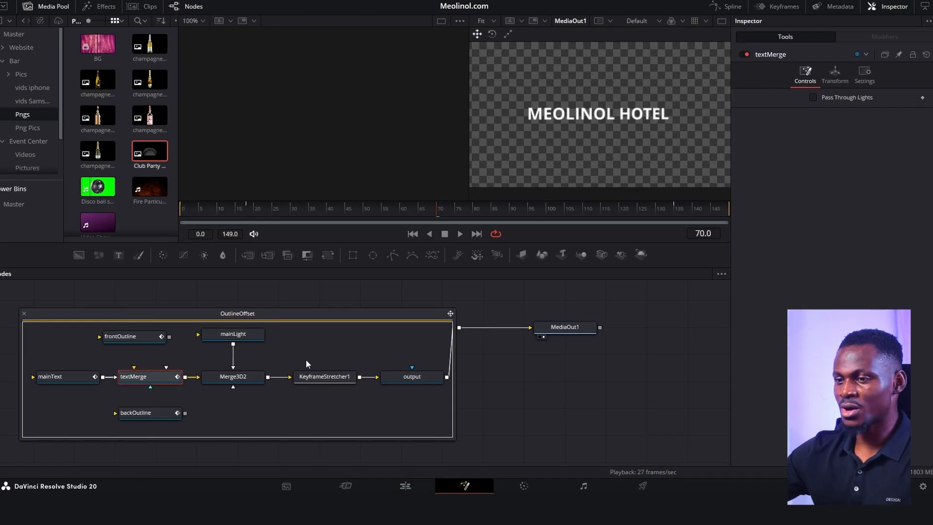
left_click(59, 376)
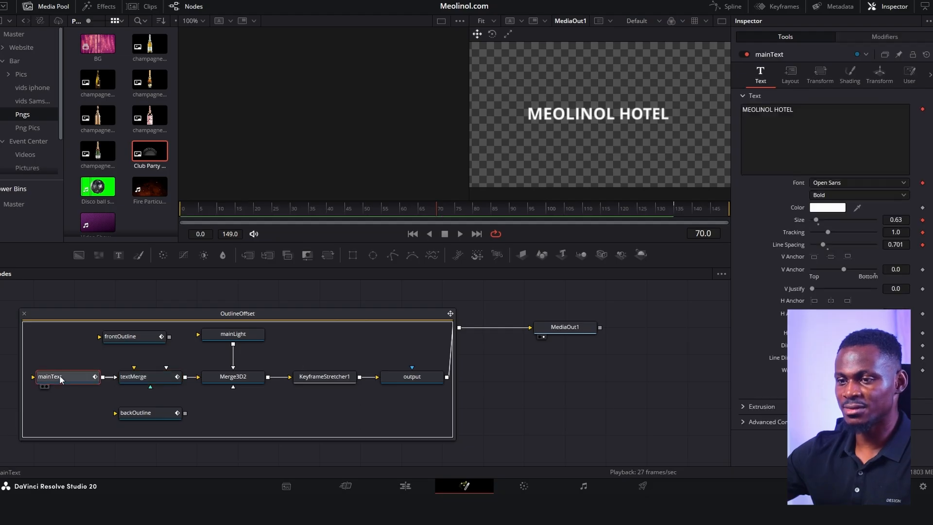
left_click(820, 209)
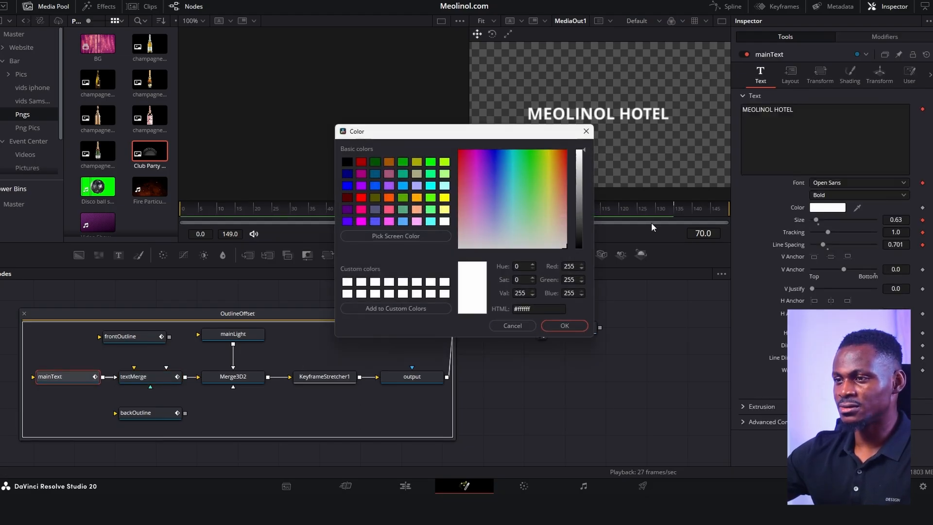
left_click(416, 199)
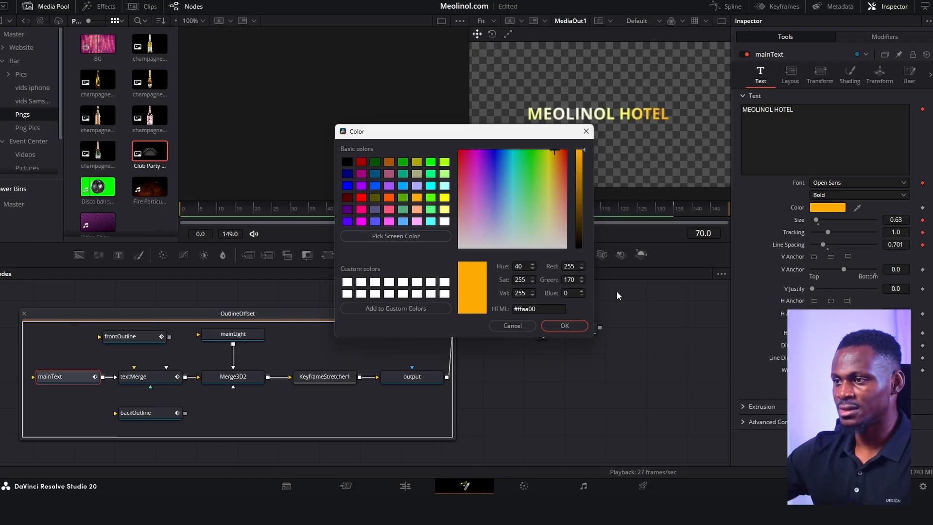
left_click(562, 325)
left_click(405, 485)
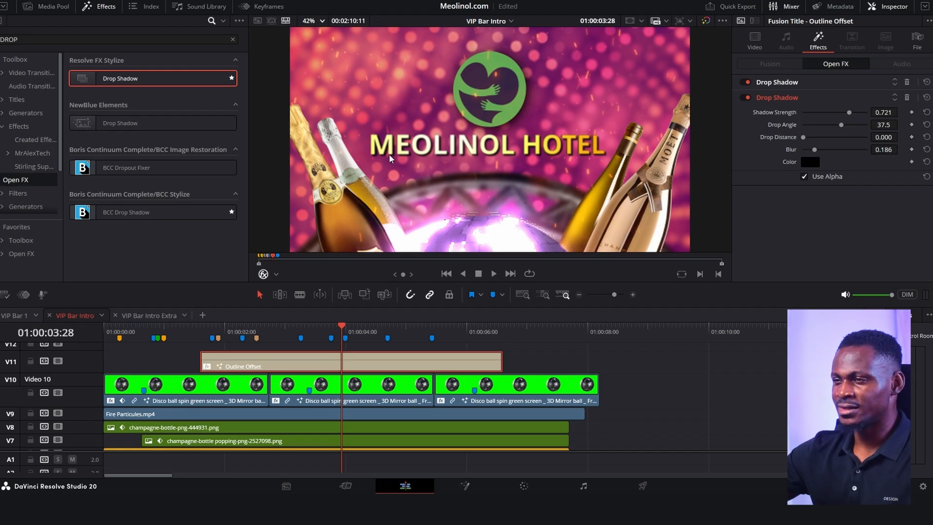
Step: Set the timeline playback resolution to Full and play back the intro from the start
left_click(214, 1)
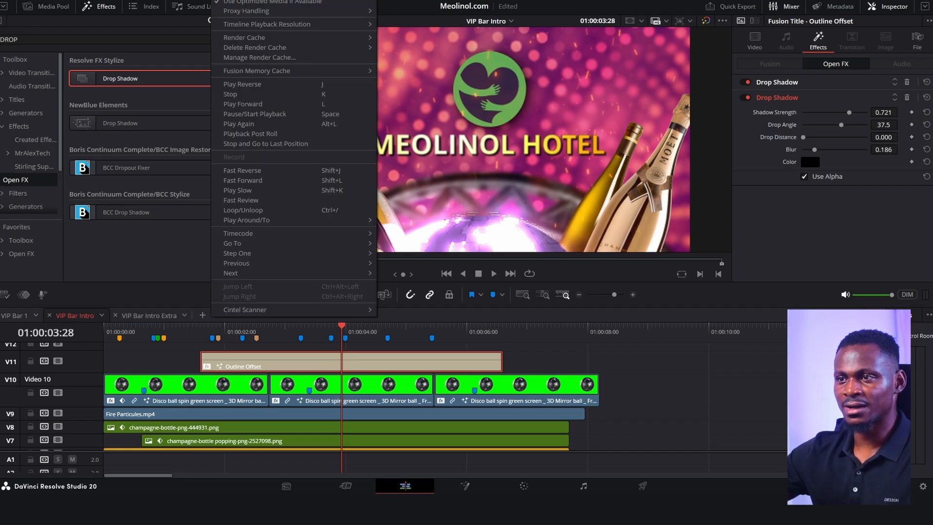
mouse_move(288, 24)
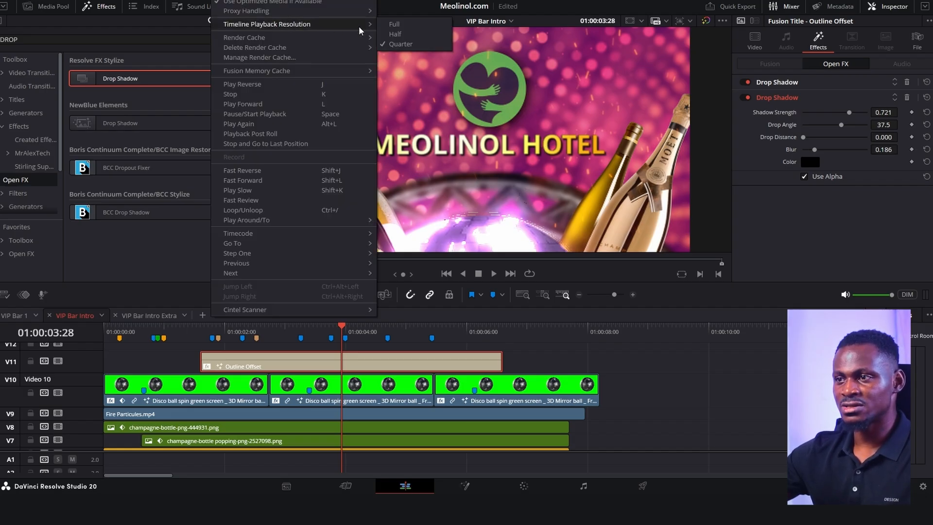
left_click(399, 27)
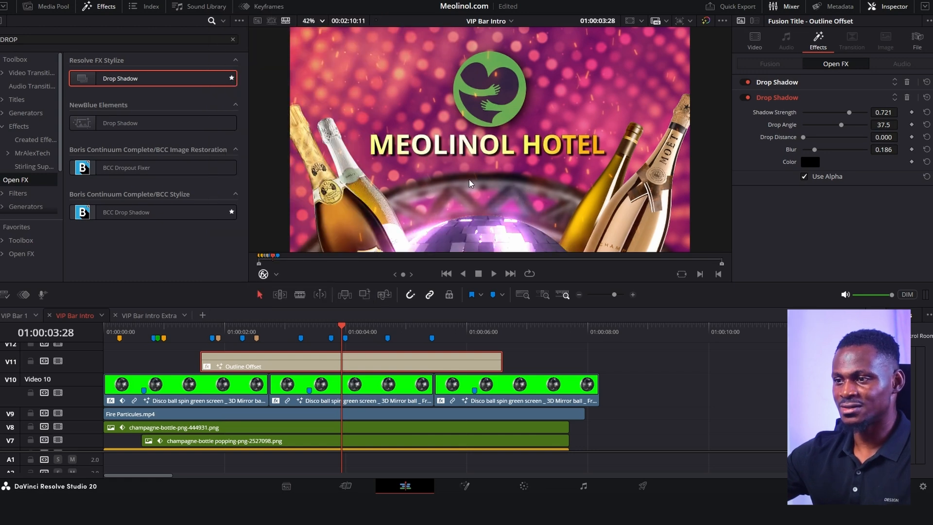
mouse_move(354, 335)
left_mouse_down()
mouse_move(225, 332)
mouse_move(323, 327)
mouse_move(237, 326)
mouse_move(350, 339)
left_mouse_up()
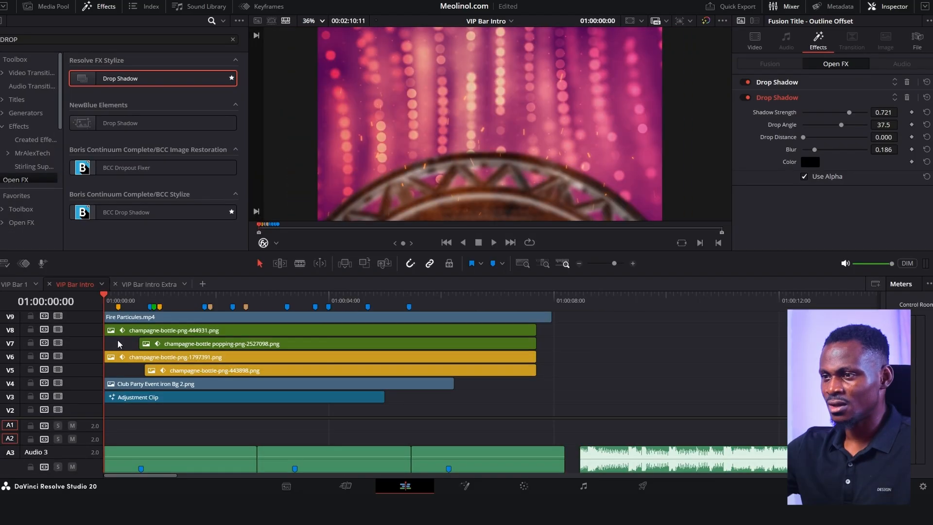
key("space")
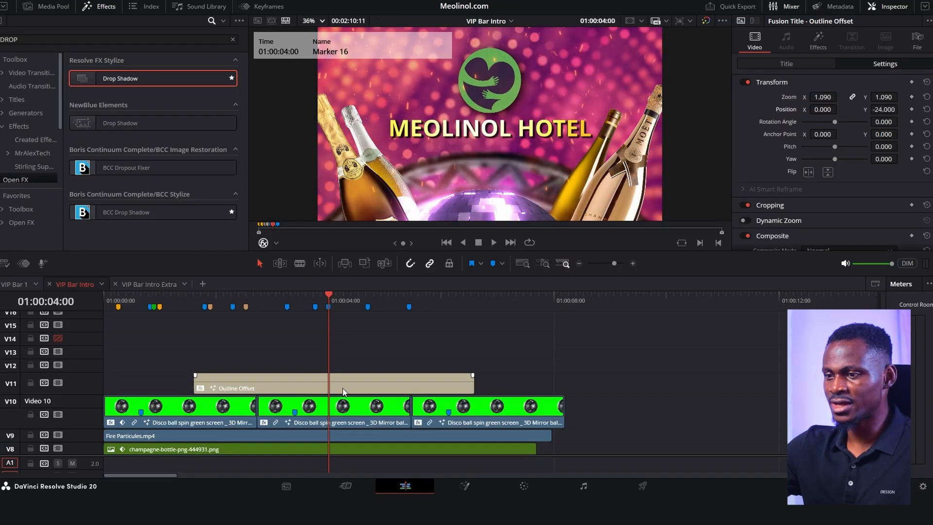
Step: Duplicate the Outline Offset title from V11 onto V12 and enlarge the timeline area to show more tracks
left_click_drag(349, 389, 350, 367)
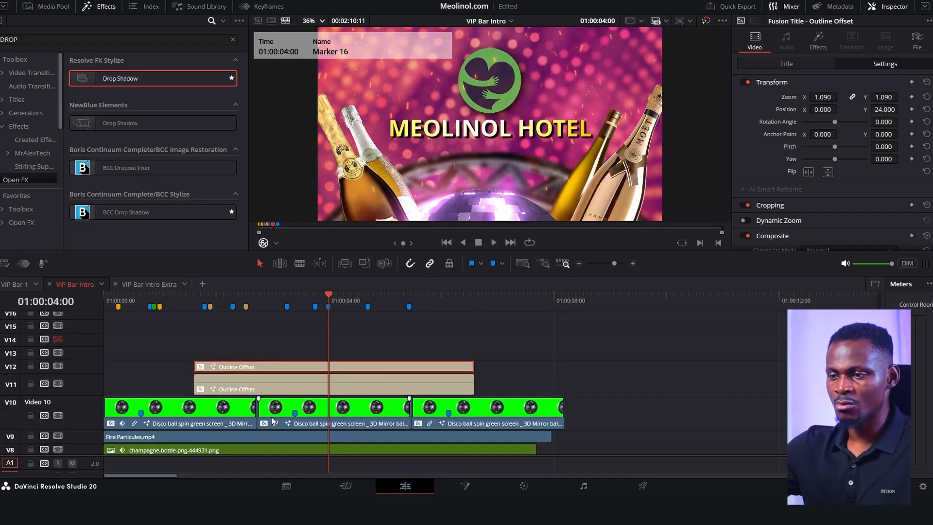
scroll(291, 408, "down", 5)
left_click_drag(187, 250, 189, 203)
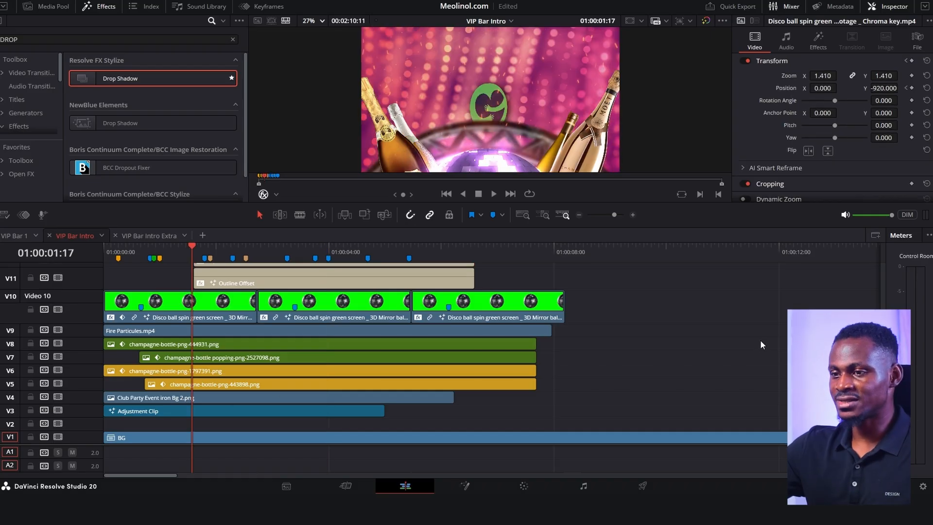
Step: Combine the four champagne bottle clips on V5 to V8 into a compound clip named Bottles
left_click_drag(590, 346, 411, 380)
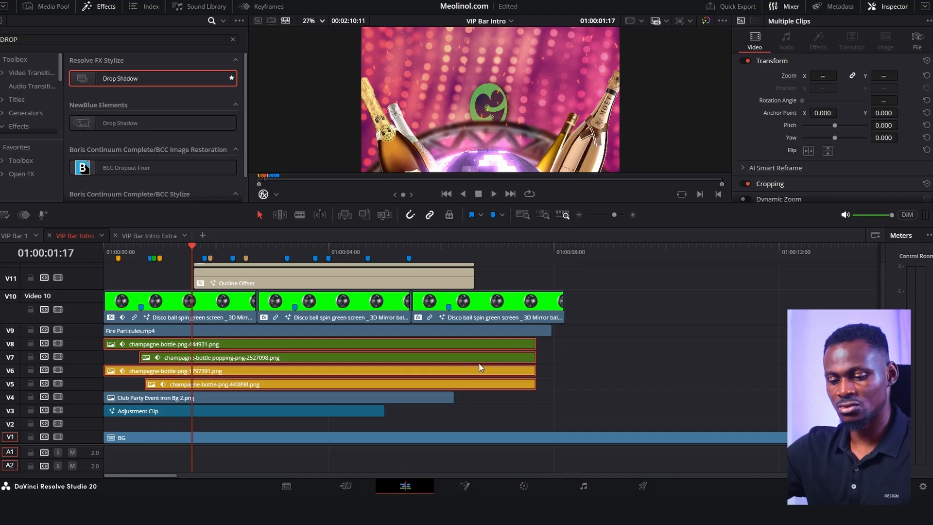
right_click(466, 346)
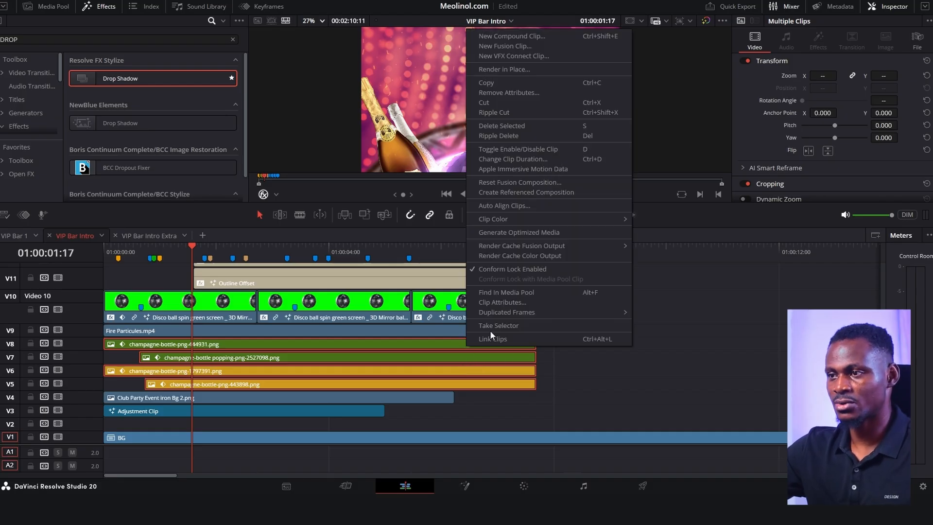
left_click(502, 35)
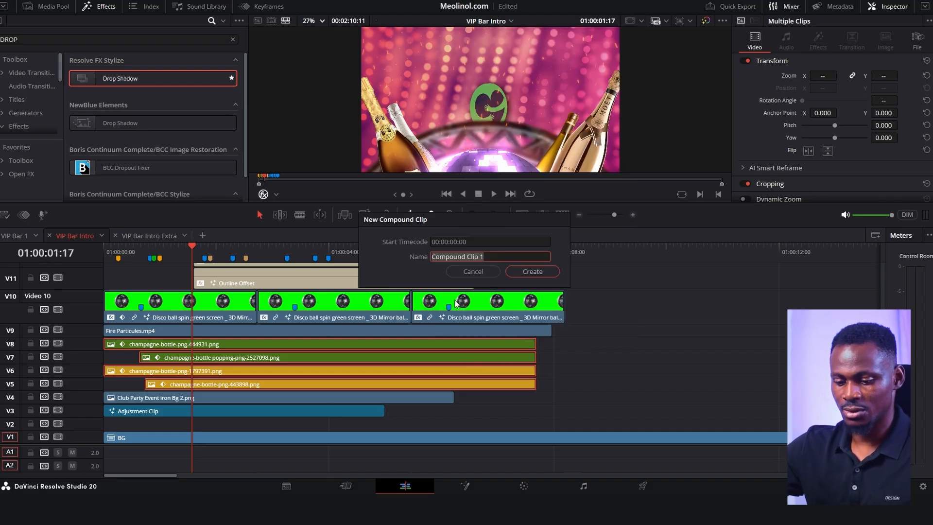
type("Bottles")
key("Return")
Step: Move the fire particles, disco ball and both title clips down together so they occupy V6 to V9
left_click_drag(187, 358, 569, 265)
scroll(559, 297, "down", 3)
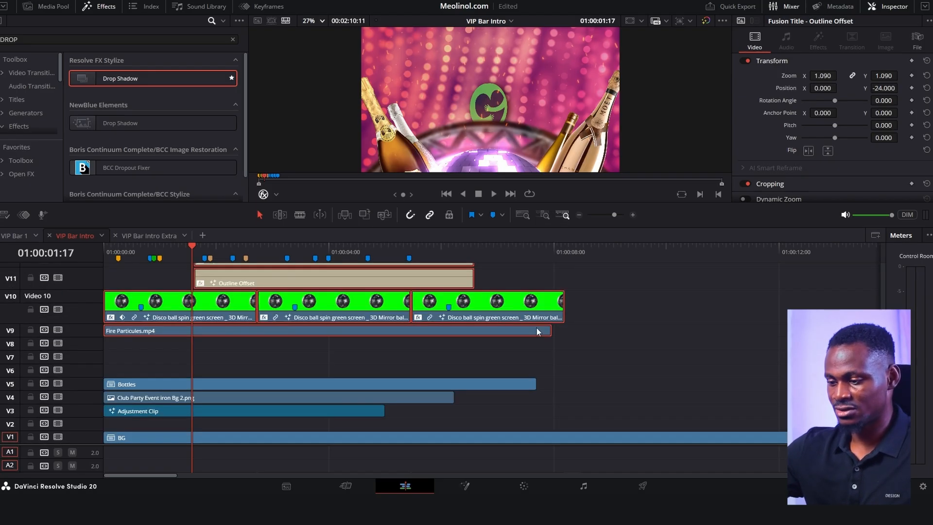
key("alt+Down")
key("alt+Down")
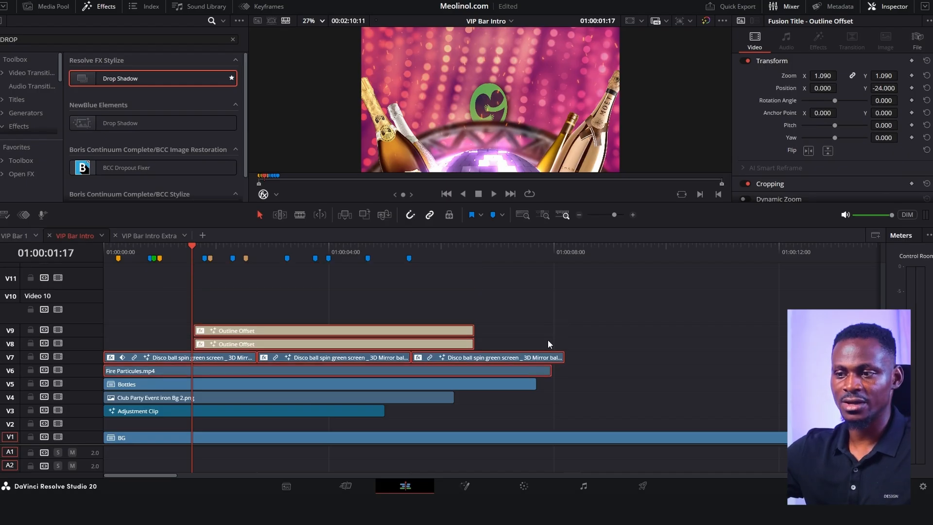
left_click(251, 296)
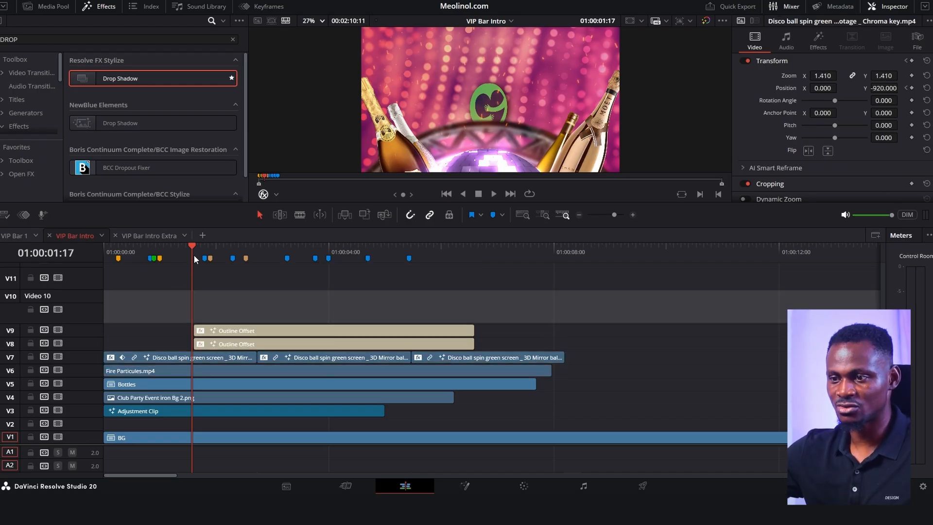
Step: Set the V9 title copy's Position Y to -184 and replace its text with VIP BAR
left_click(269, 250)
left_click(324, 333)
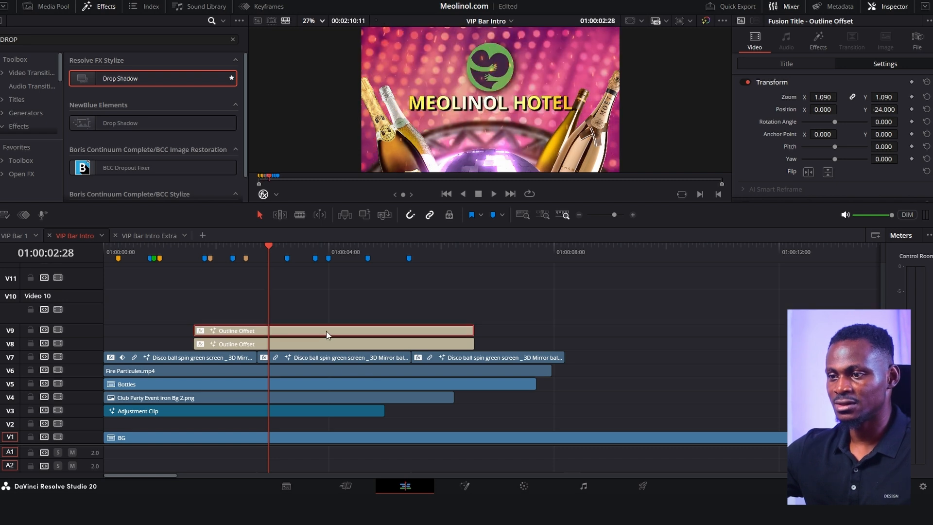
mouse_move(883, 109)
left_mouse_down()
mouse_move(841, 109)
mouse_move(879, 109)
mouse_move(867, 110)
left_mouse_up()
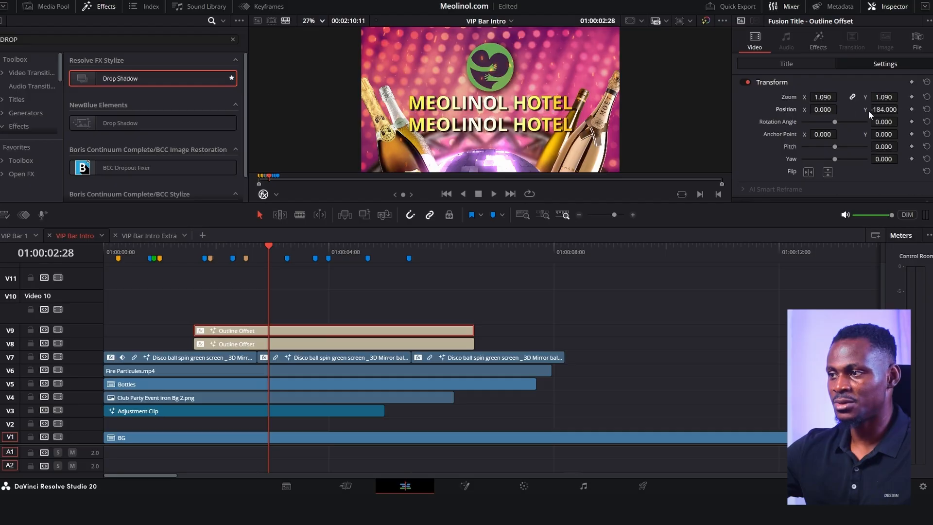
left_click(792, 67)
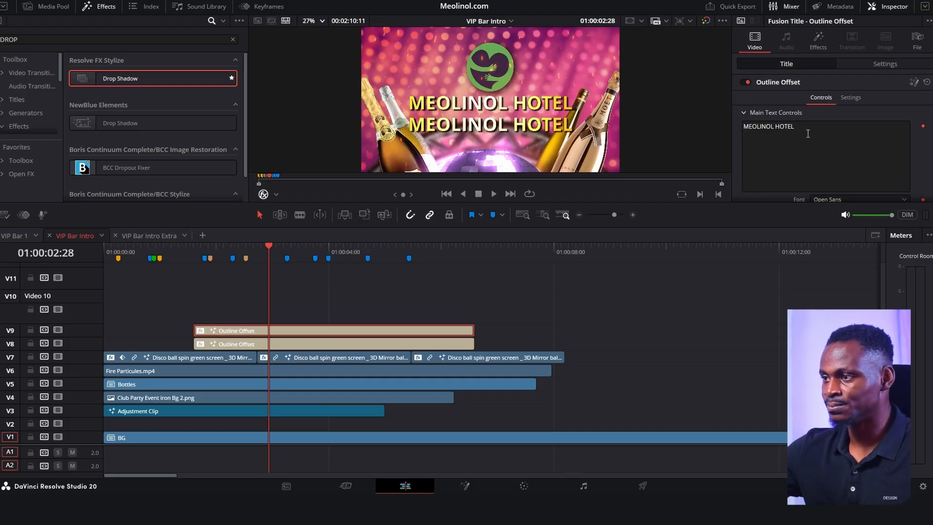
left_click_drag(799, 128, 744, 126)
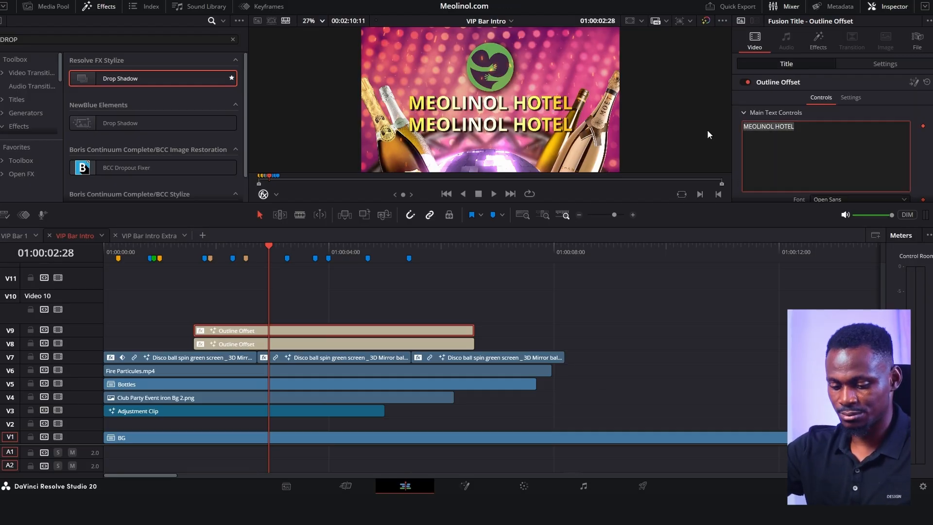
type("VIP BAR")
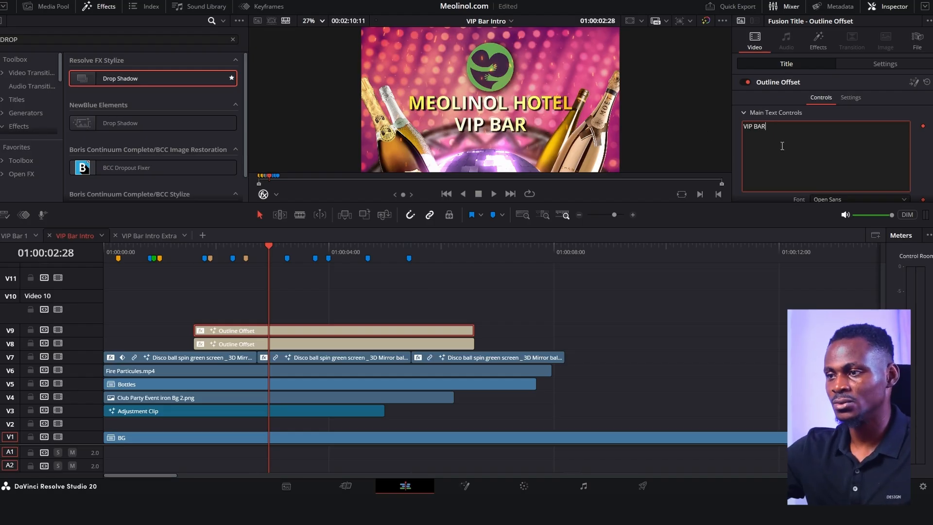
Step: Set the VIP BAR title's zoom to 1.560 and play back both titles' entrance from the timeline start
left_click(885, 65)
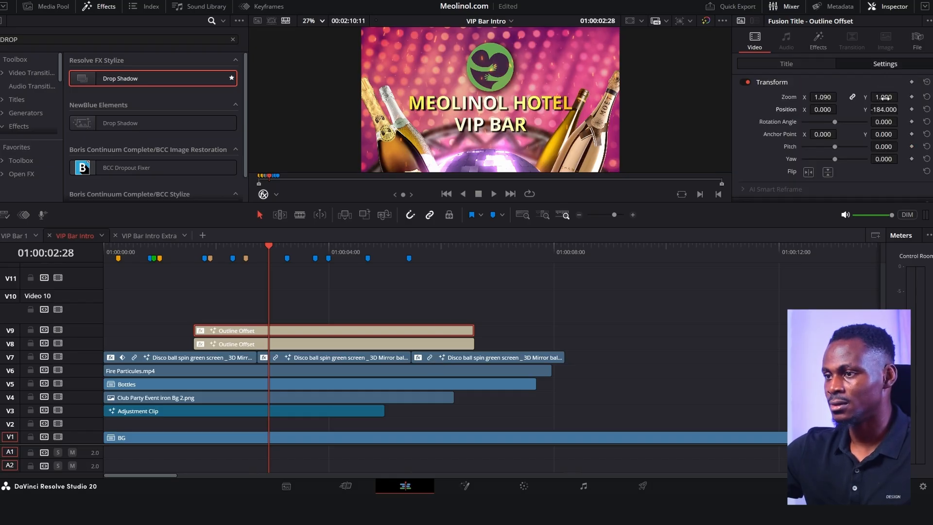
left_click_drag(823, 97, 841, 97)
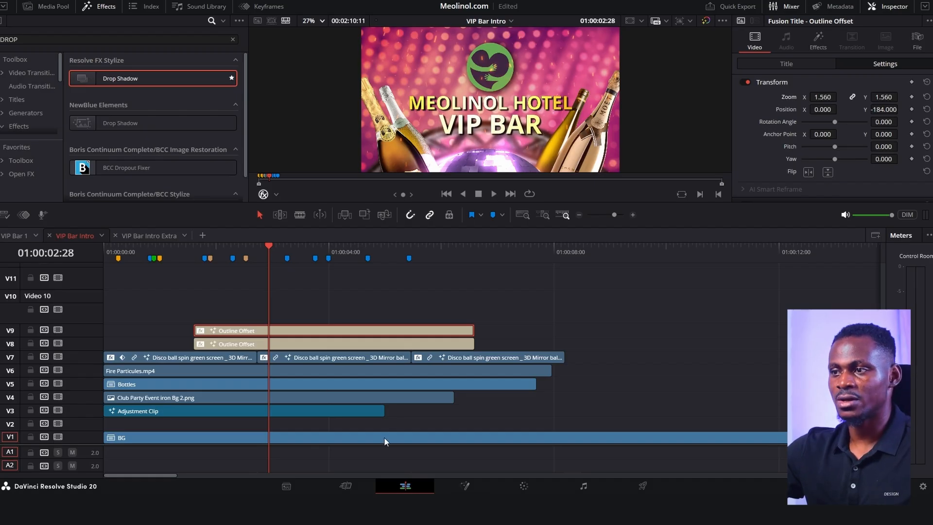
left_click_drag(268, 243, 59, 281)
key("space")
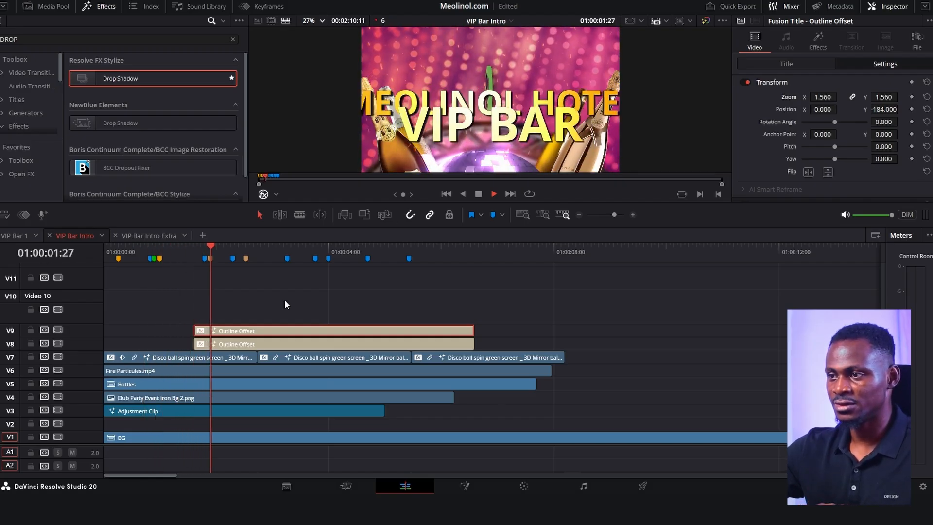
key("space")
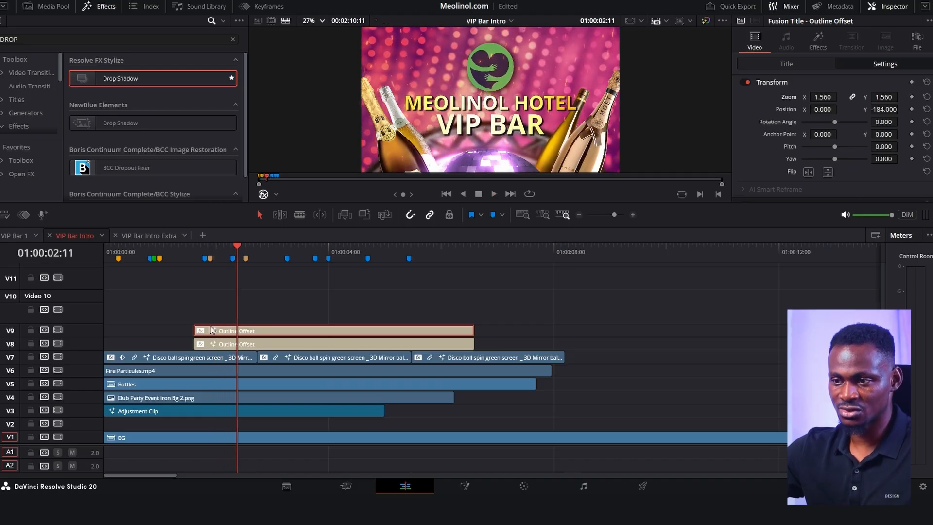
Step: Stagger the title clips to start at the two later orange markers, V8 first and V9 after it, and play back their entrance
left_click_drag(220, 332, 273, 344)
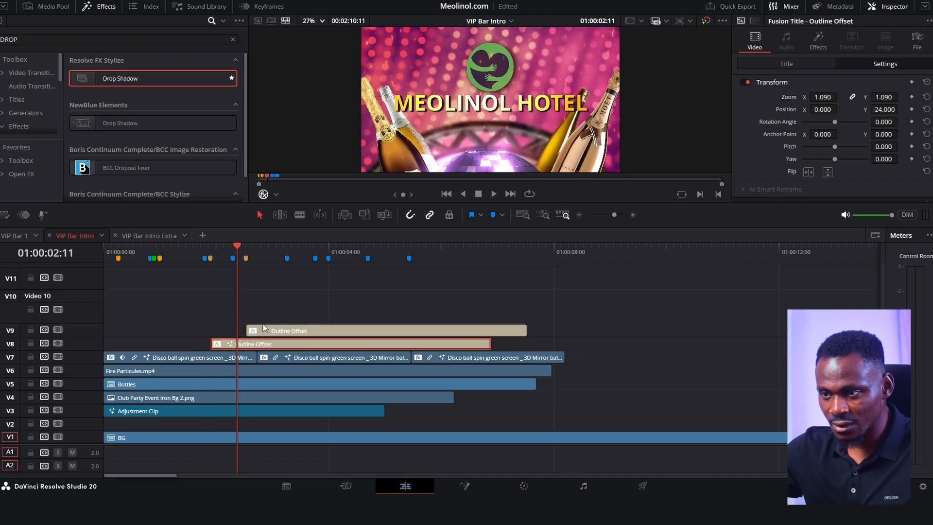
left_click(204, 253)
left_click(195, 253)
key("space")
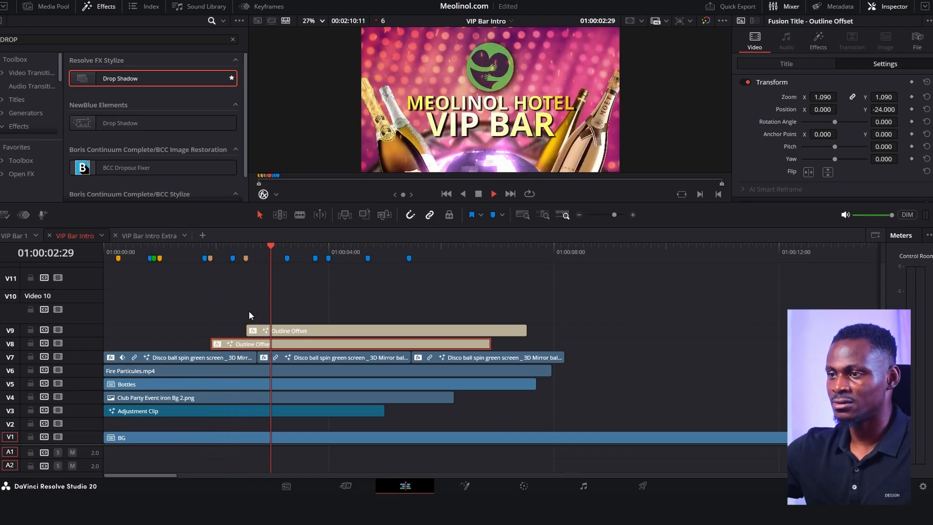
key("space")
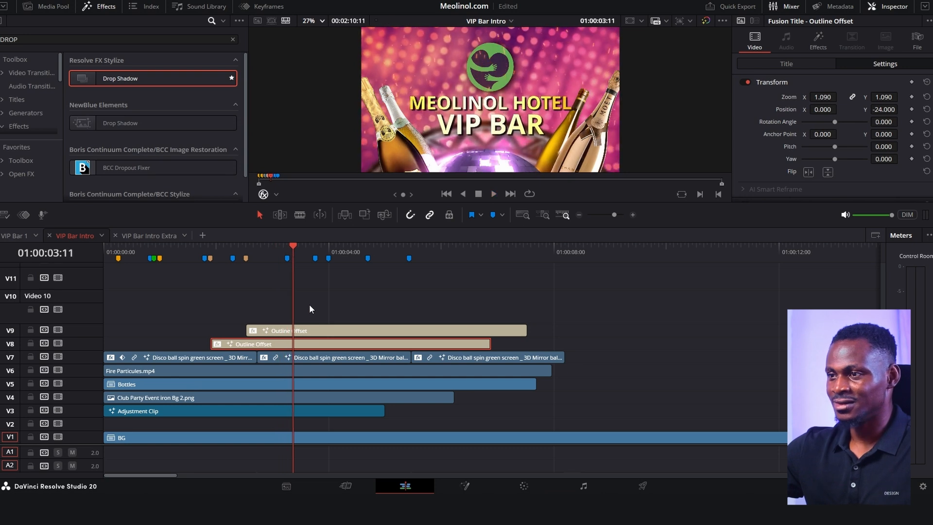
key("Home")
key("space")
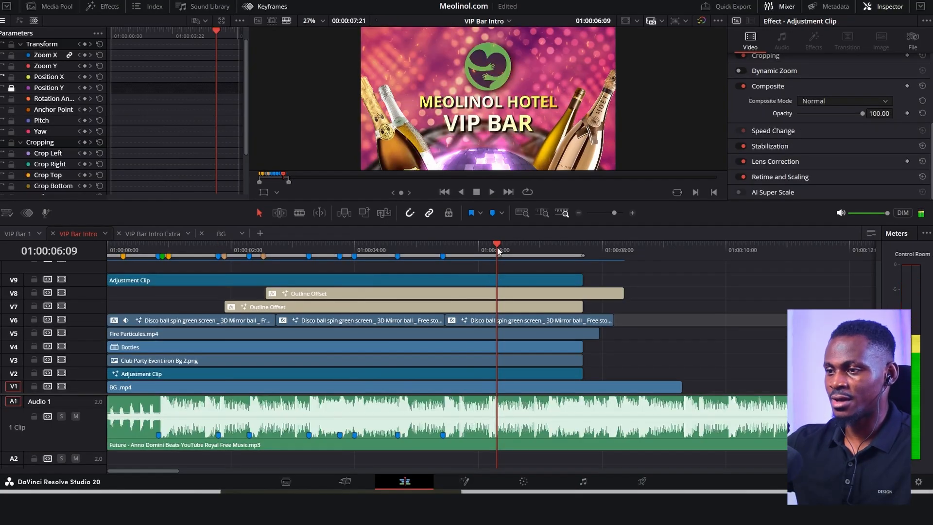
Step: With audio track A1 muted, replay the title section repeatedly to examine how both titles scale after their entrance
left_click_drag(497, 246, 209, 265)
key("space")
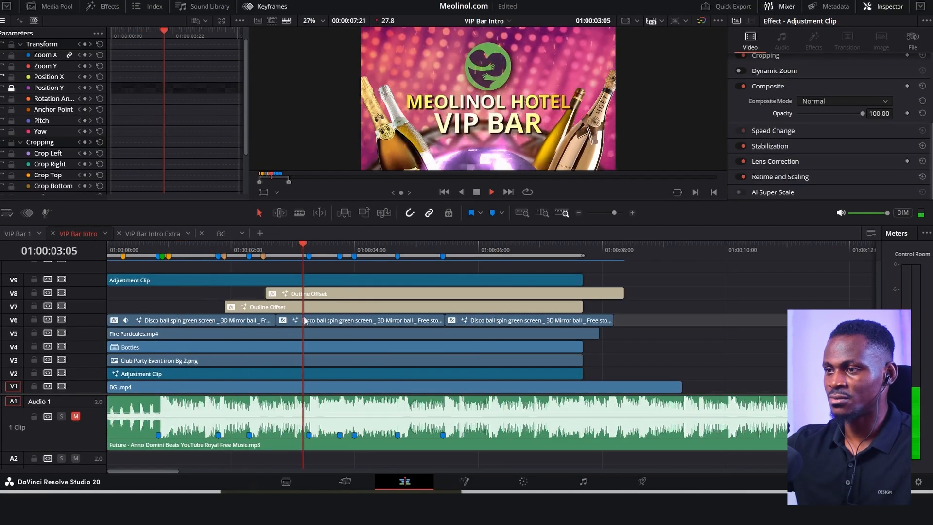
key("space")
left_click_drag(342, 243, 223, 281)
key("space")
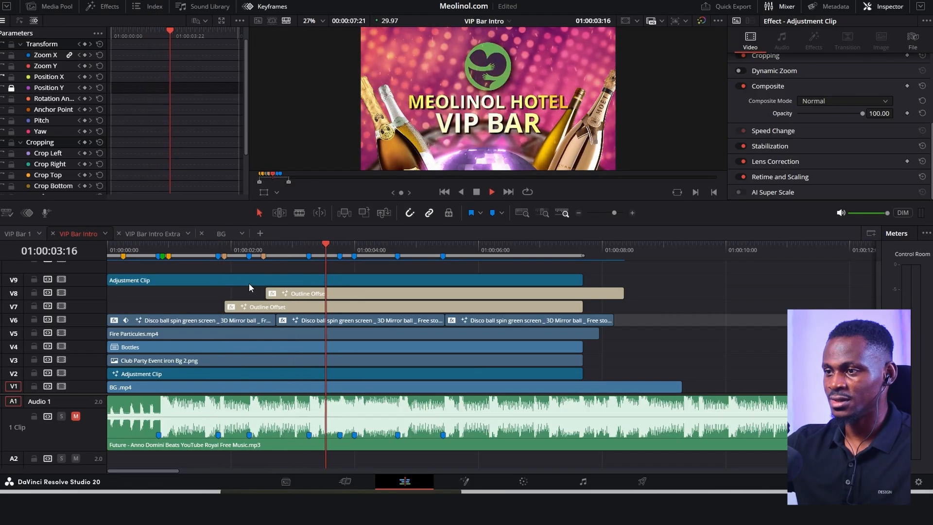
key("space")
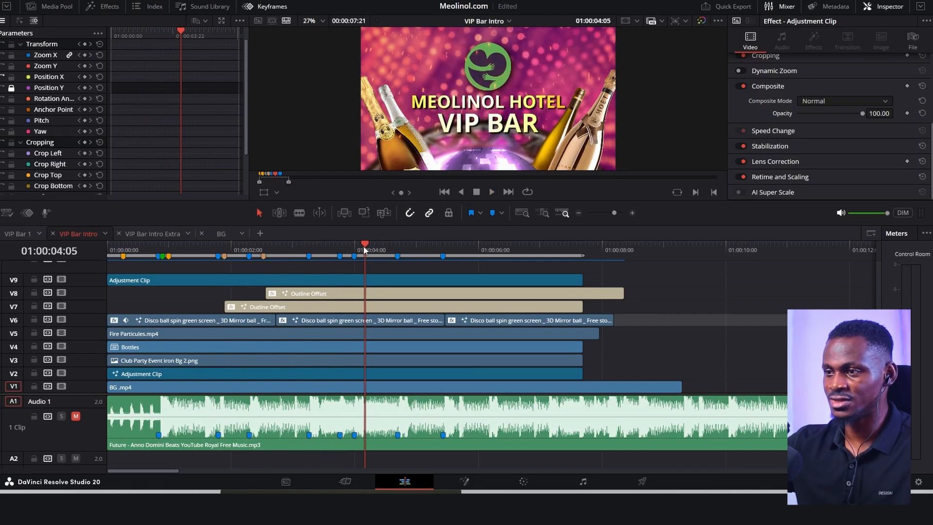
key("space")
key("space")
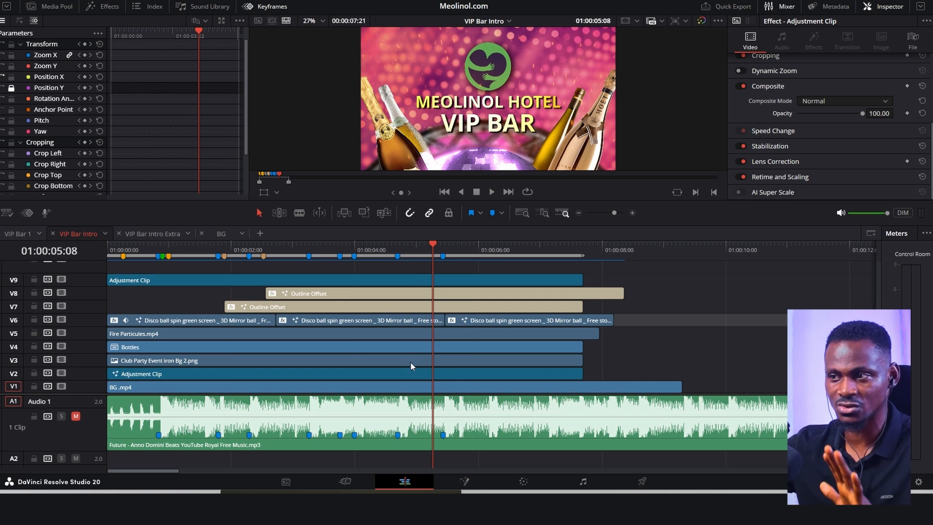
left_click(218, 255)
key("space")
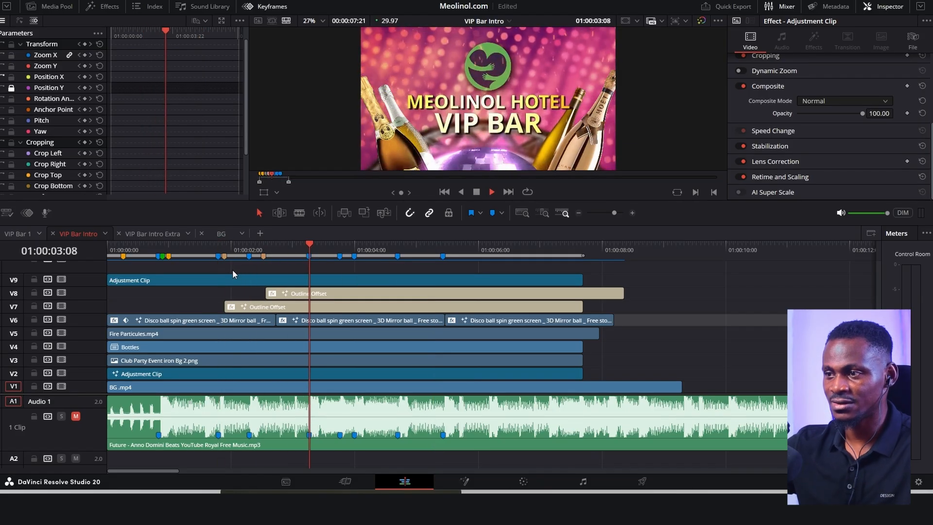
key("space")
left_click(215, 250)
key("space")
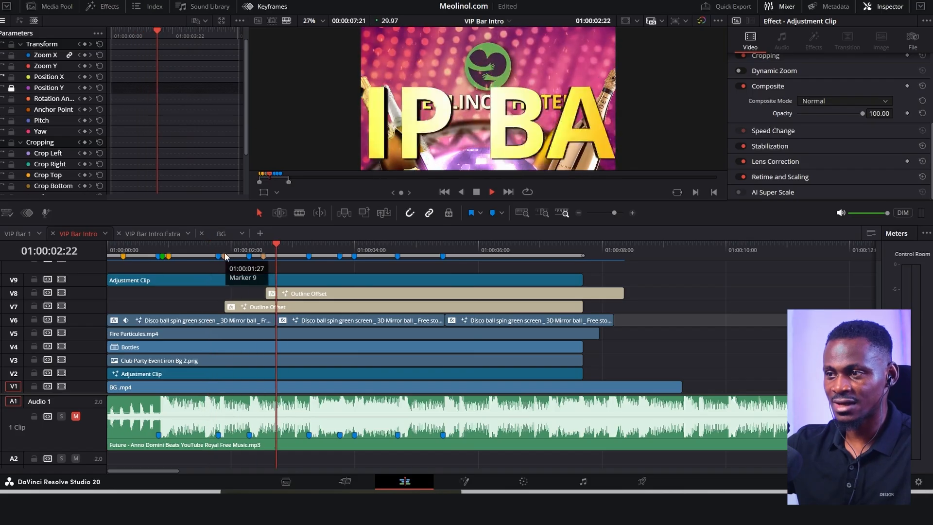
key("space")
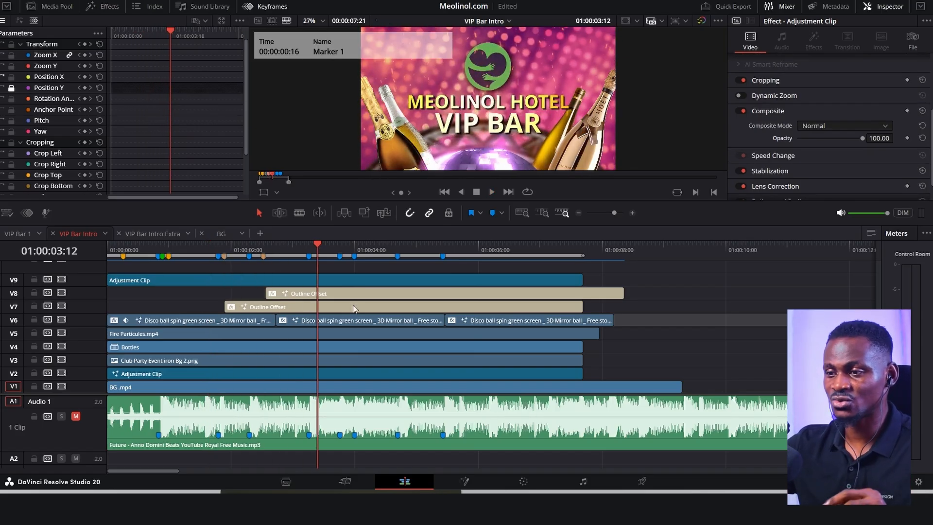
Step: Open the MEOLINOL HOTEL title clip on V7 in the Fusion page
left_click(354, 308)
left_click(357, 295)
left_click(349, 308)
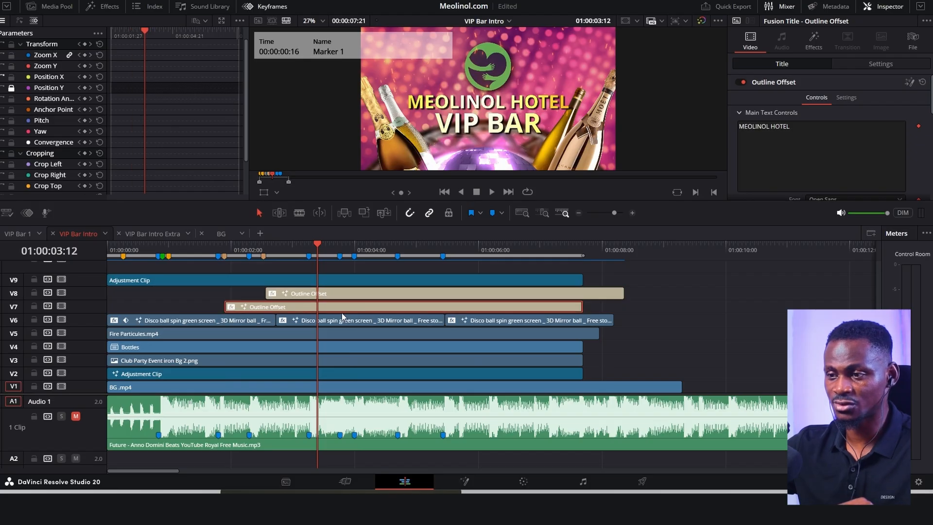
left_click(348, 296)
left_click(349, 300)
left_click(352, 295)
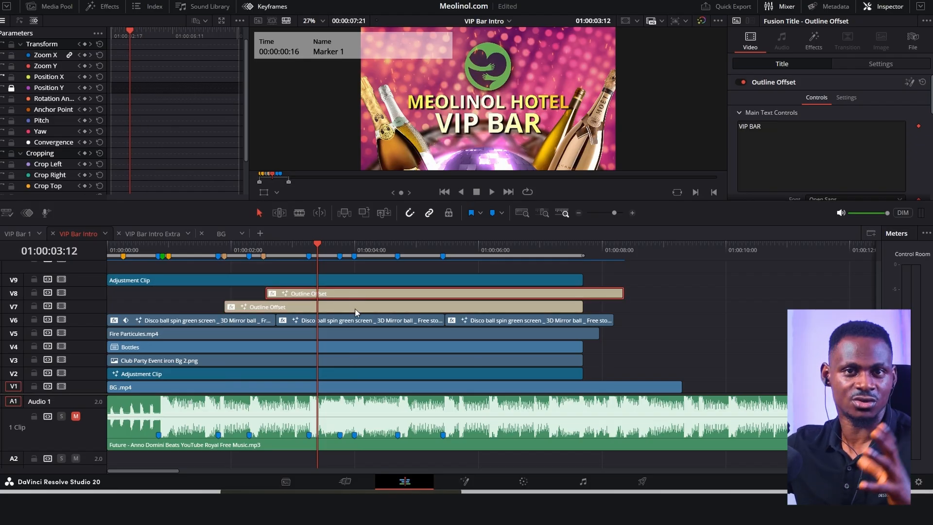
left_click(327, 308)
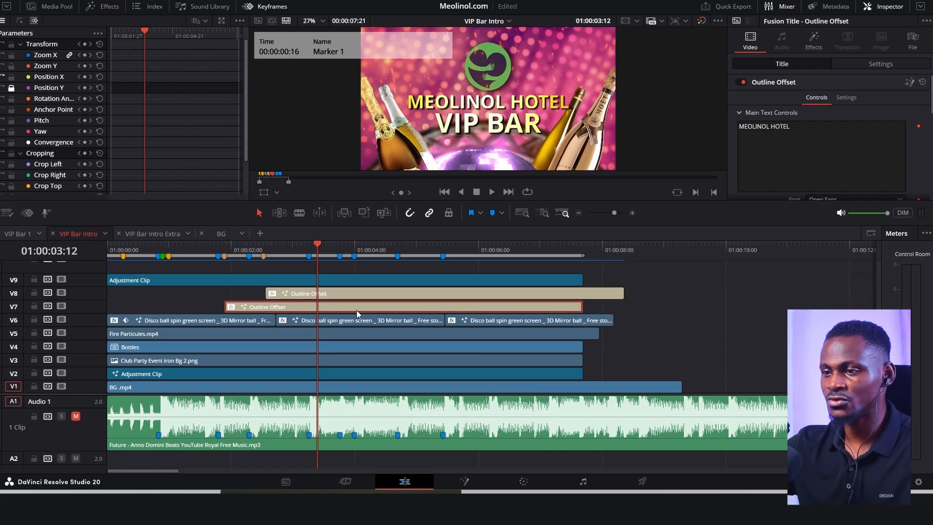
key("shift+5")
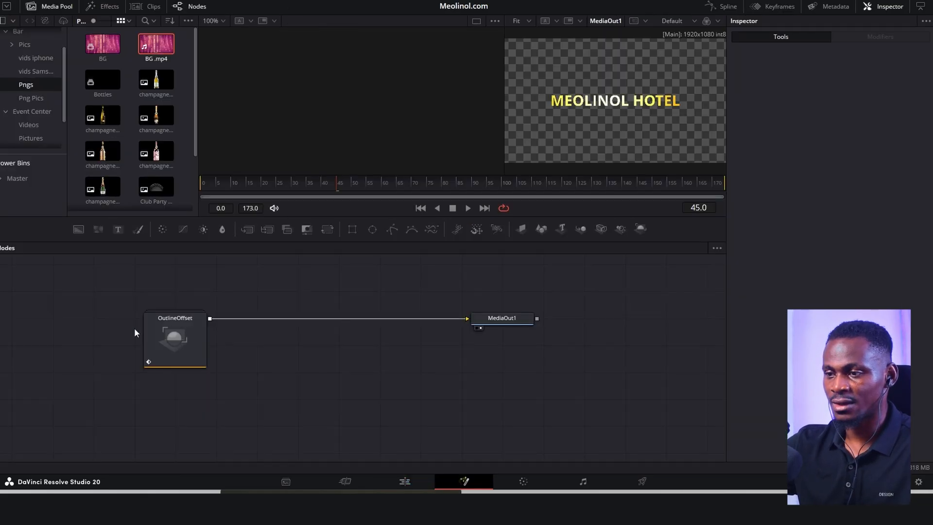
Step: Open the OutlineOffset group's nodes and show the textMerge Z Offset and Y Rotation keyframes in the keyframe editor
double_click(178, 332)
left_click_drag(204, 342, 408, 342)
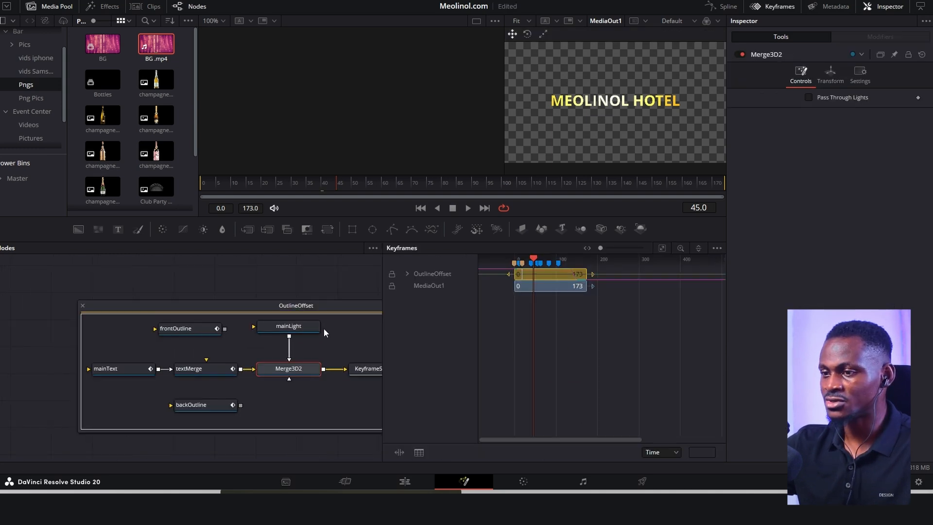
left_click_drag(360, 289, 309, 290)
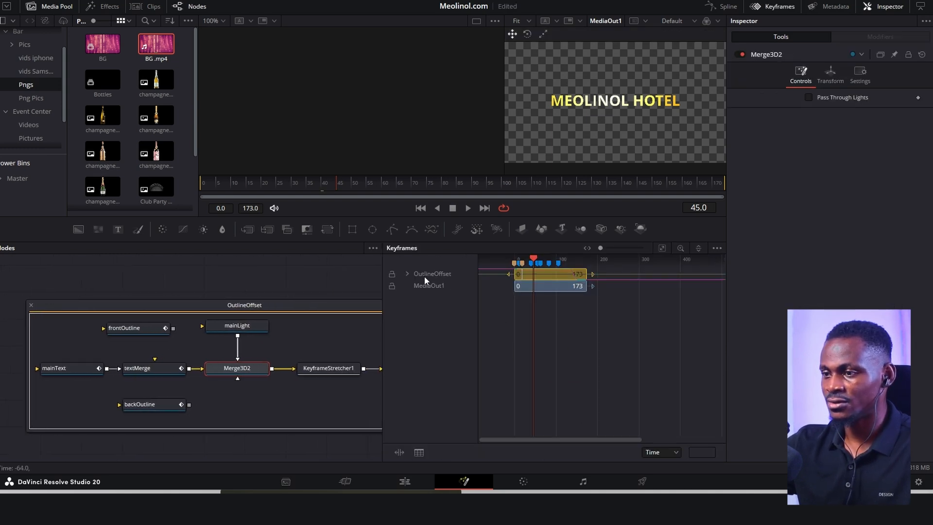
left_click(408, 274)
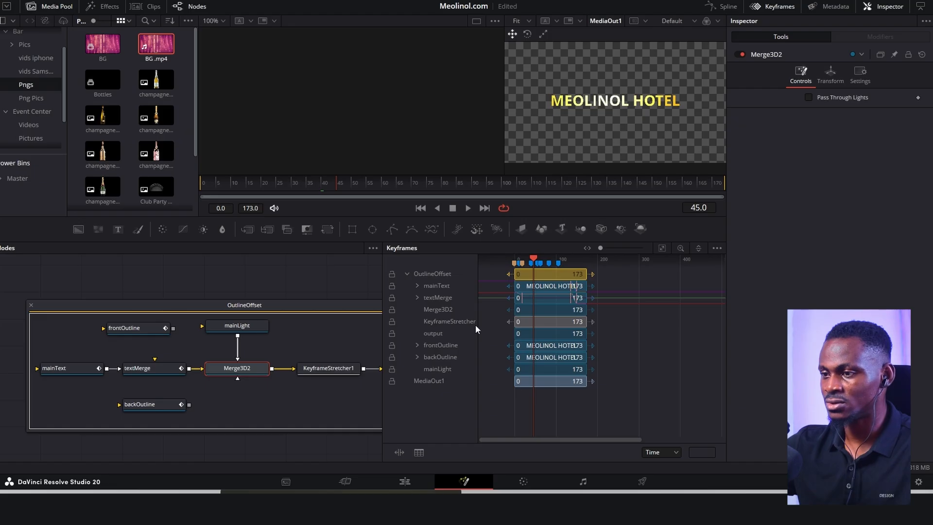
left_click(417, 297)
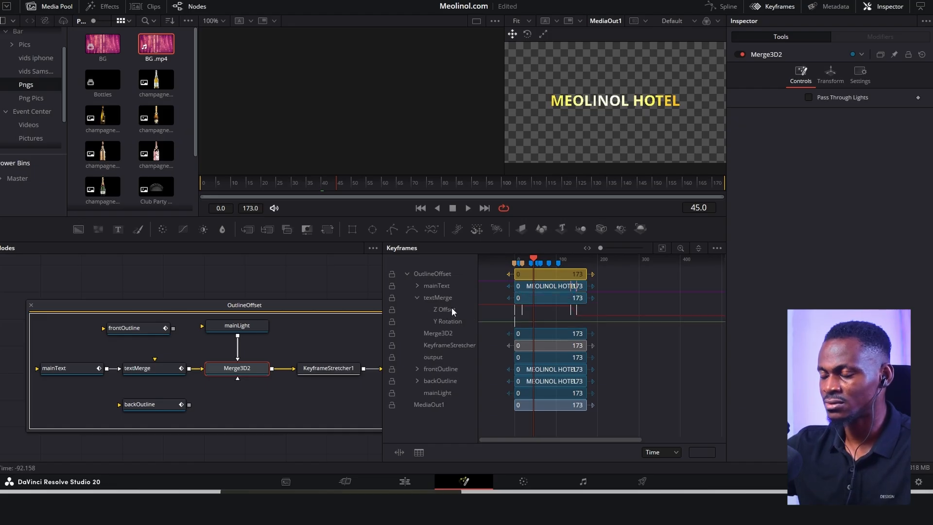
scroll(526, 315, "up", 5)
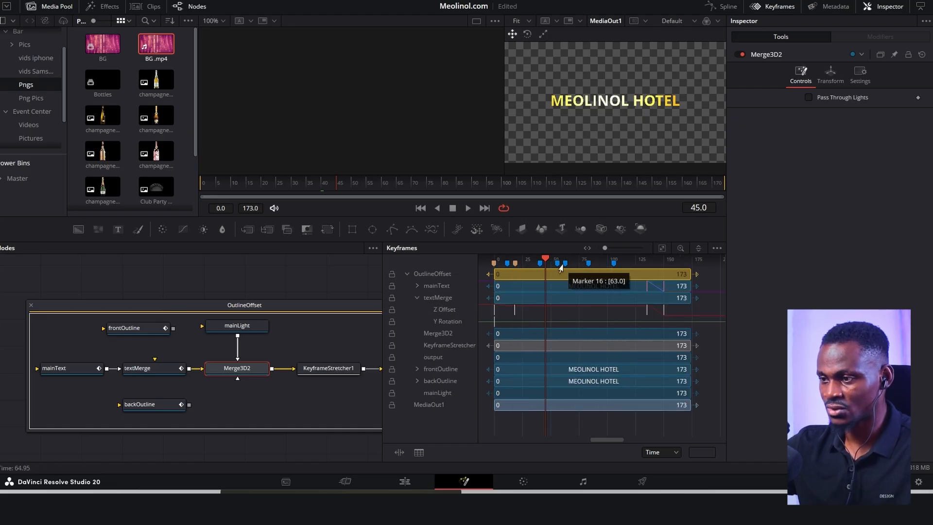
Step: Delete the last two Z Offset keyframes of textMerge in the MEOLINOL HOTEL title
mouse_move(547, 257)
left_mouse_down()
mouse_move(513, 271)
mouse_move(634, 283)
left_mouse_up()
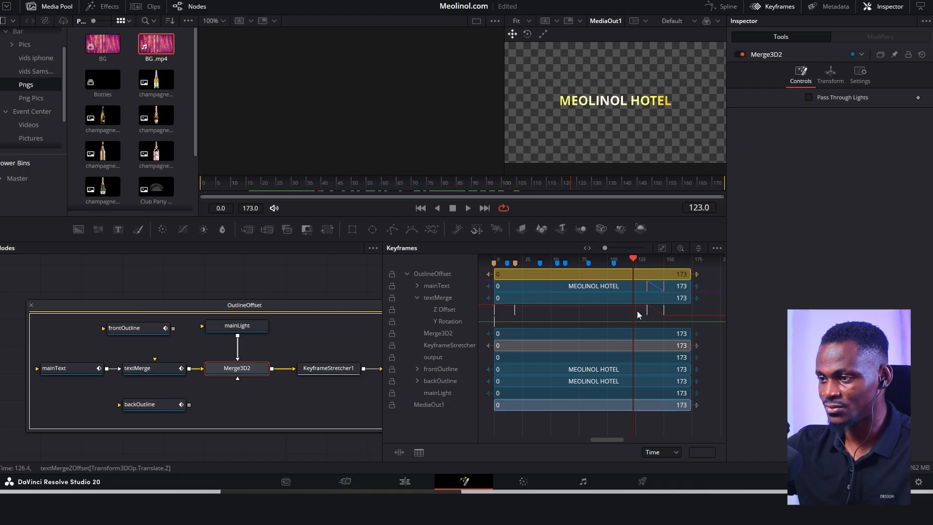
left_click_drag(633, 261, 630, 287)
left_click_drag(679, 314, 638, 309)
key("Delete")
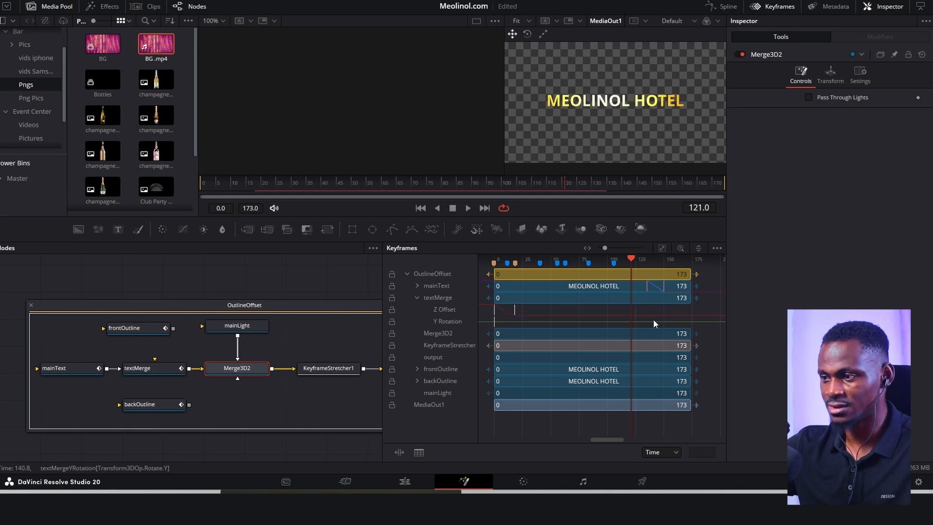
Step: Play back the MEOLINOL HOTEL title from its first frame to check how it settles after the entrance
left_click_drag(631, 258, 489, 292)
key("space")
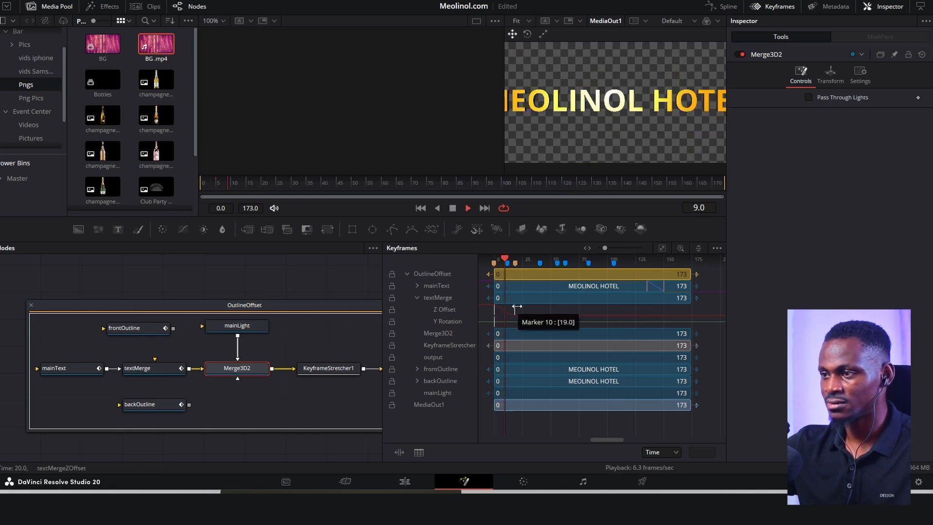
key("space")
left_click_drag(581, 262, 491, 277)
key("space")
key("space")
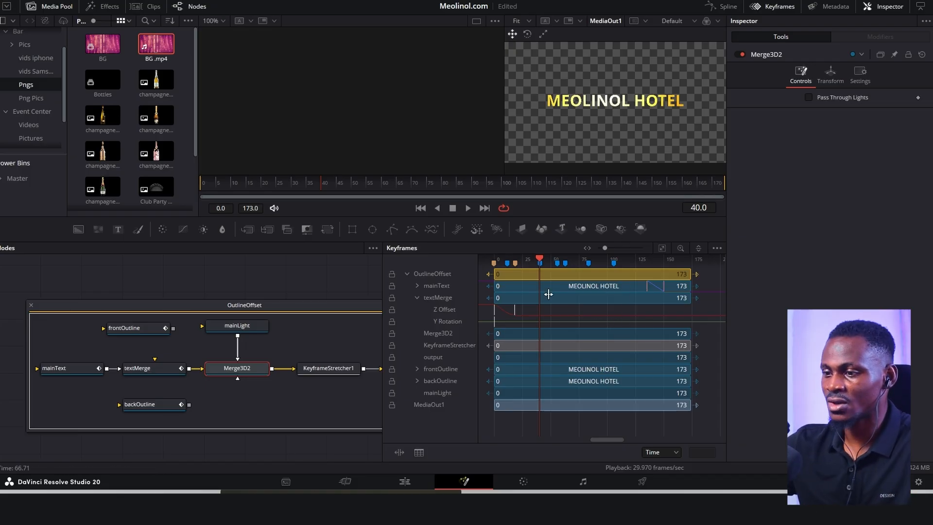
Step: Delete the last two textMerge Z Offset keyframes of the VIP BAR title in Fusion and return to the Edit page
left_click(410, 478)
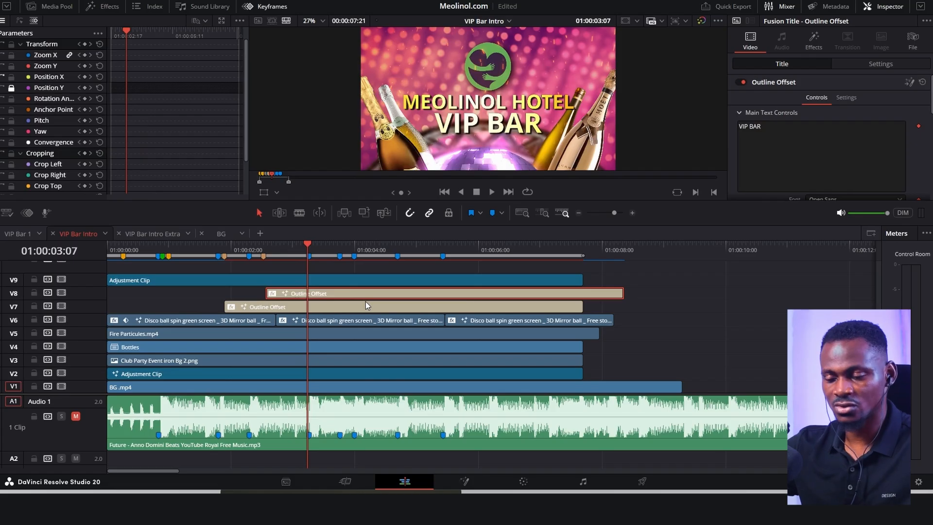
key("shift+5")
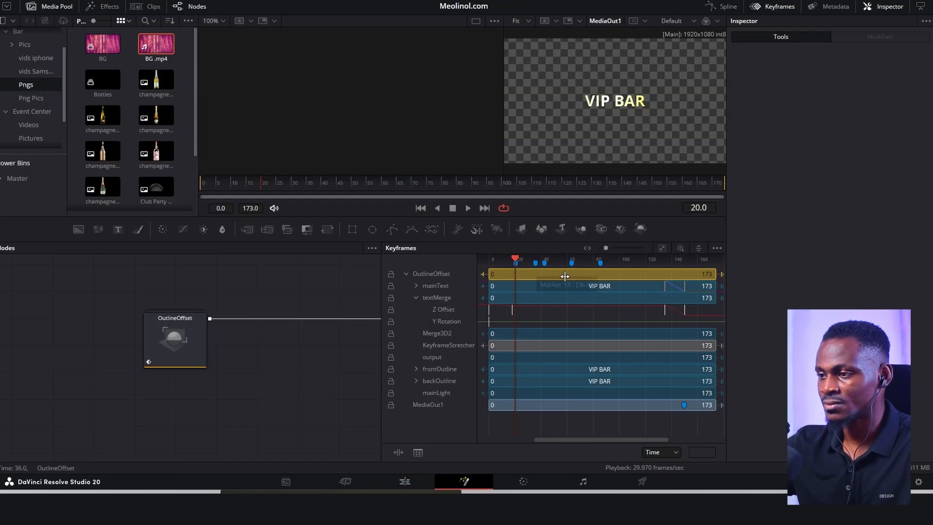
left_click_drag(647, 311, 647, 312)
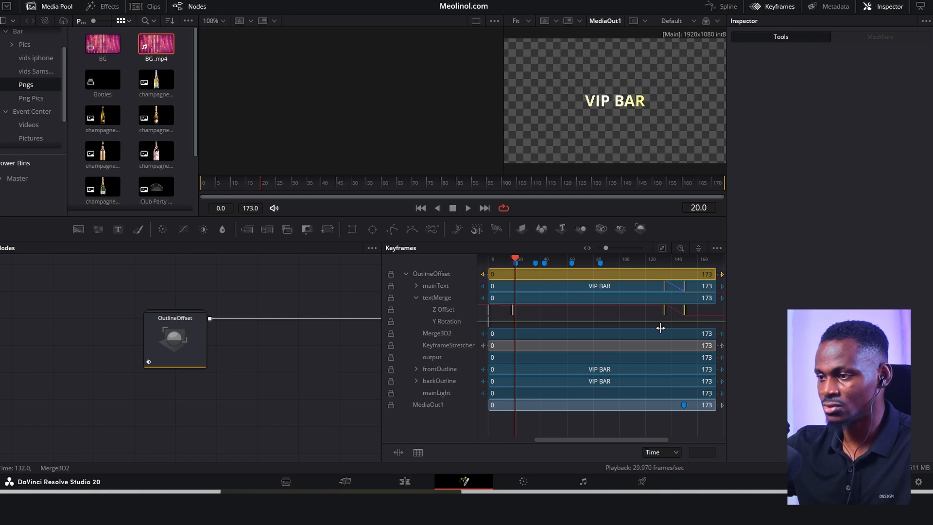
left_click_drag(661, 328, 487, 293)
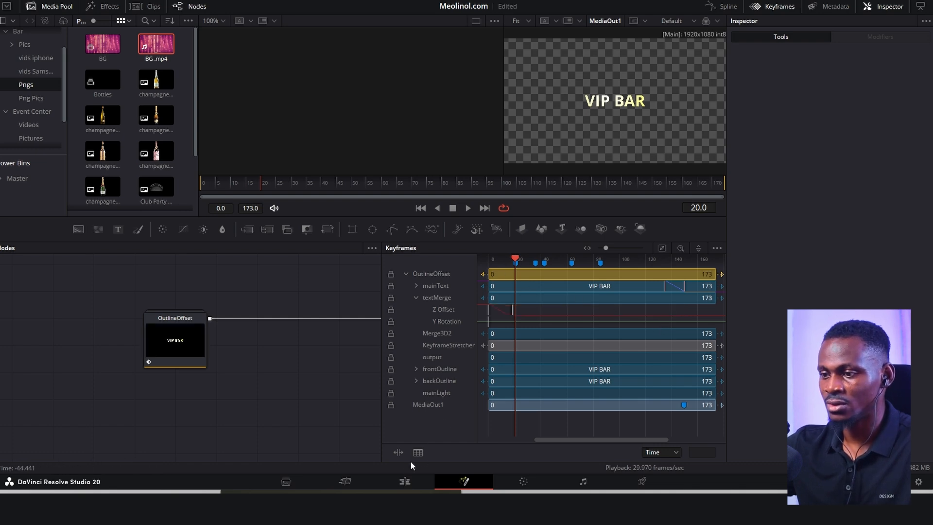
left_click(405, 481)
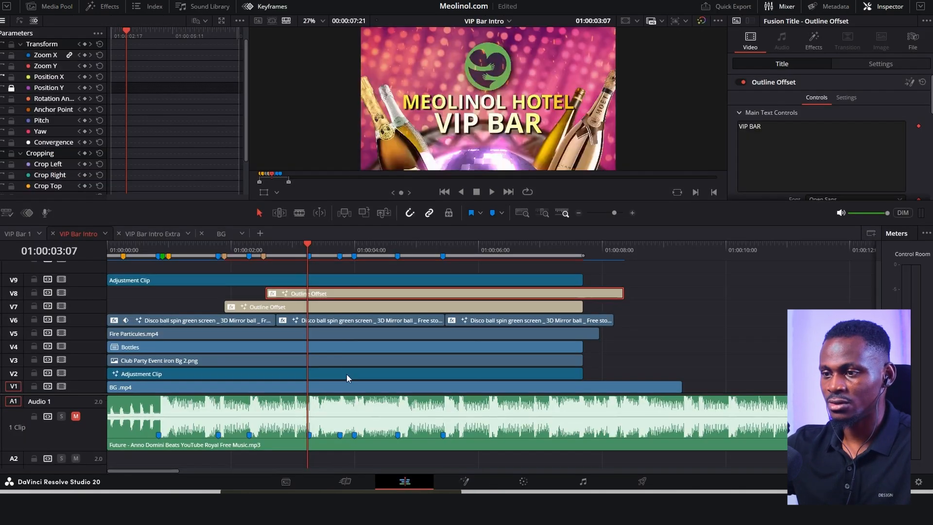
Step: Play back both titles in the timeline to check that they hold their size after the entrance
left_click(215, 246)
key("space")
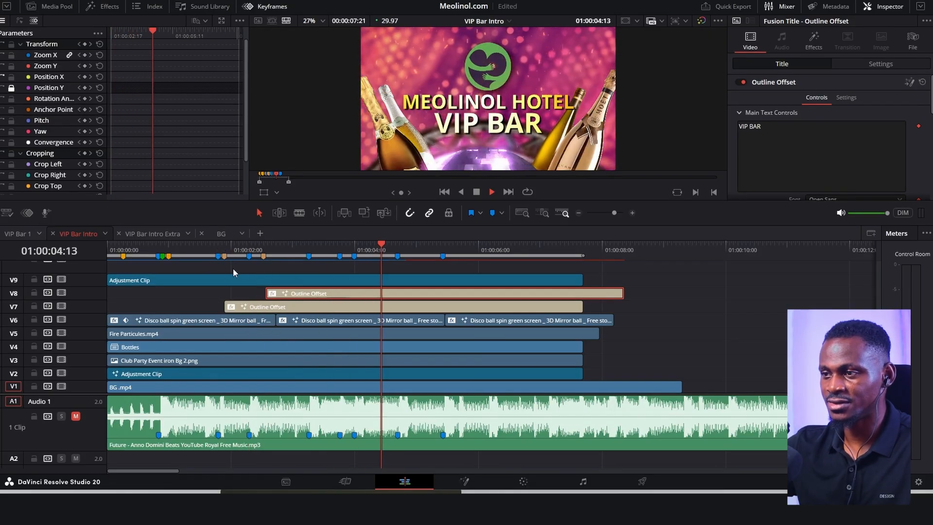
left_click(171, 250)
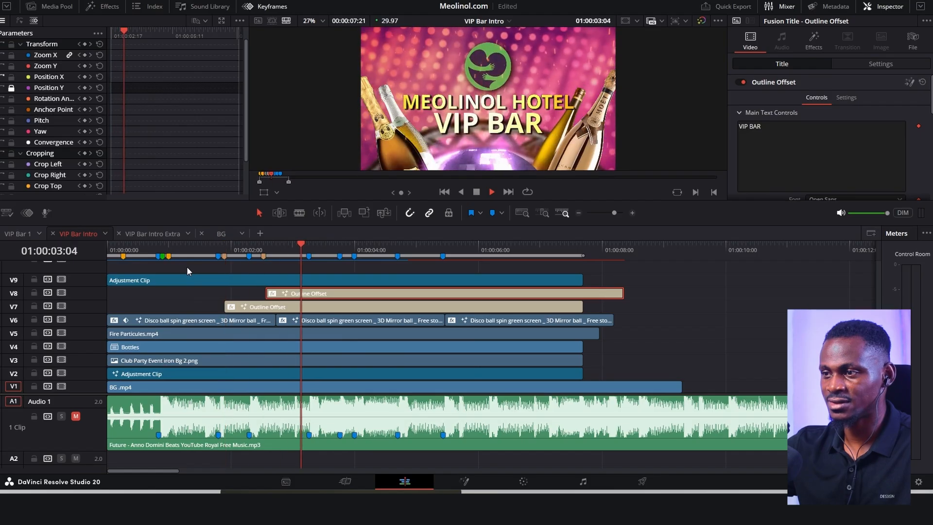
key("space")
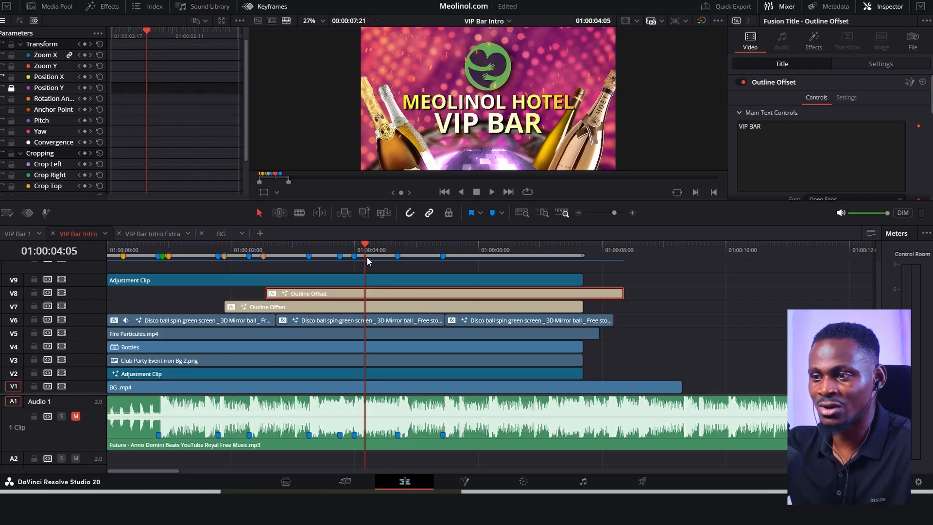
Step: Unmute the music on audio track A1 and move the playhead to 01:00:00:19, just before the first strong beat
left_click(76, 416)
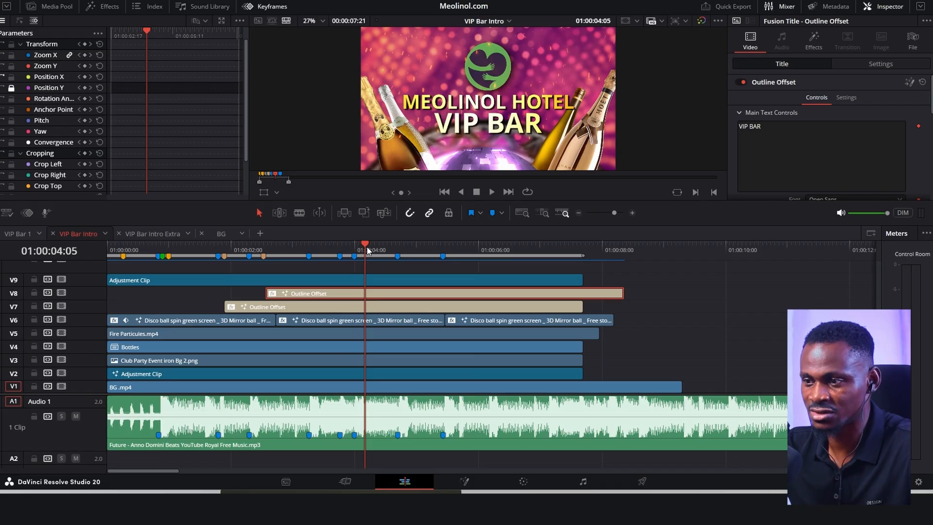
left_click_drag(365, 246, 146, 258)
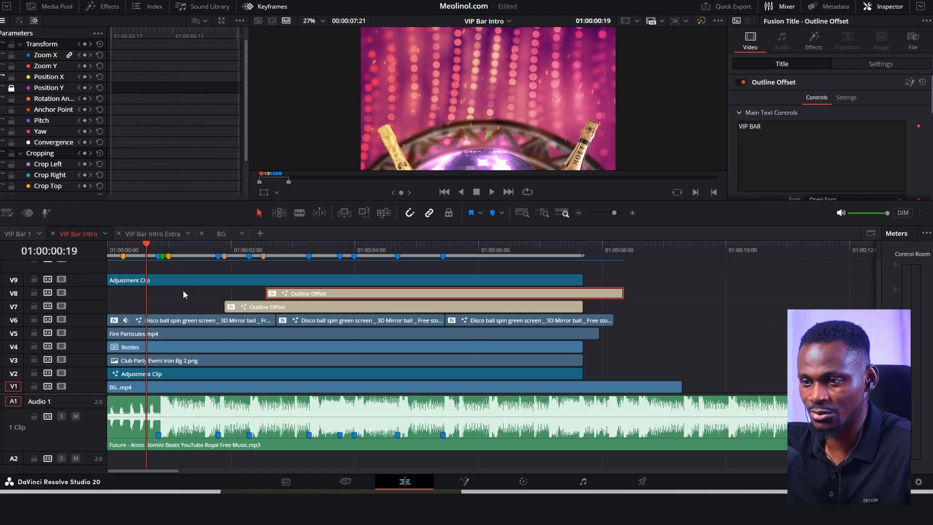
scroll(218, 294, "up", 4)
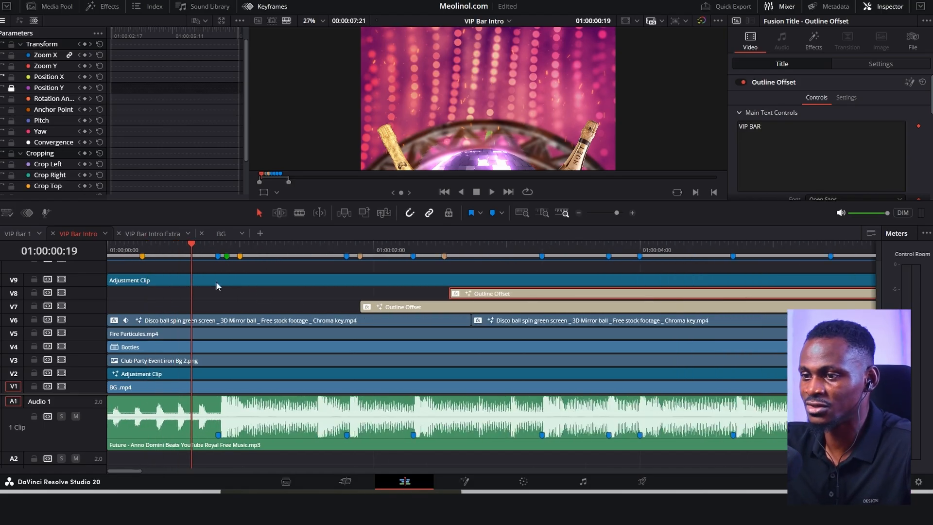
Step: Play the music across the first strong beat and park the playhead on its marker at 01:00:00:25
left_click_drag(191, 243, 221, 243)
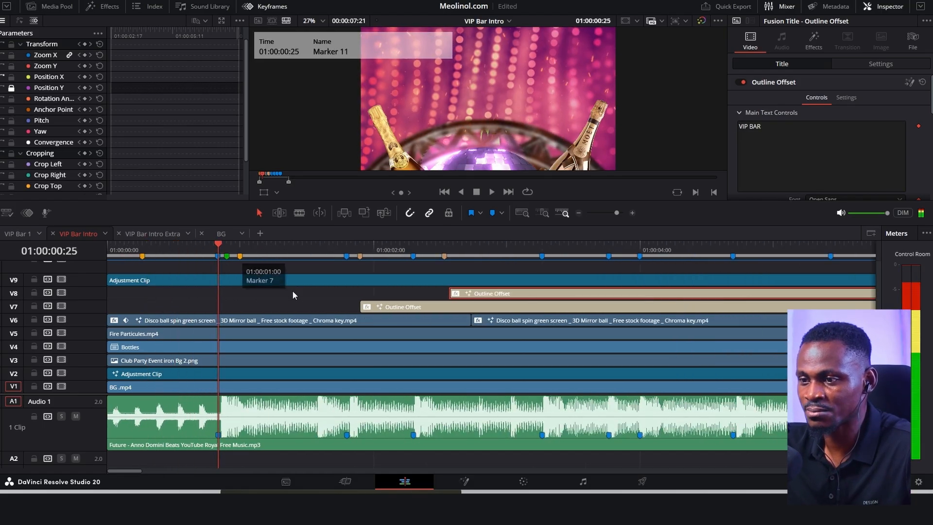
left_click(188, 251)
key("space")
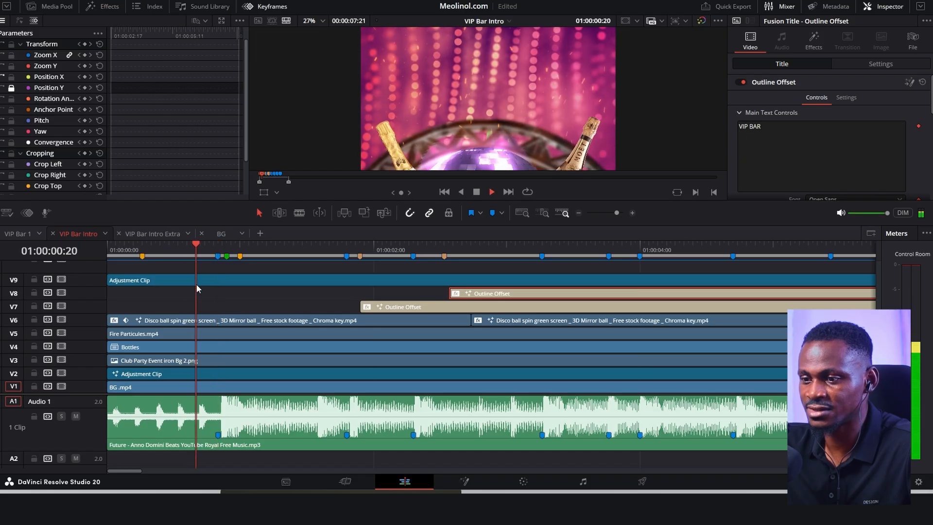
key("space")
left_click_drag(243, 248, 221, 248)
Step: Select the adjustment clip on track V9 and show its Transform settings with the playhead at 01:00:00:25
left_click(179, 281)
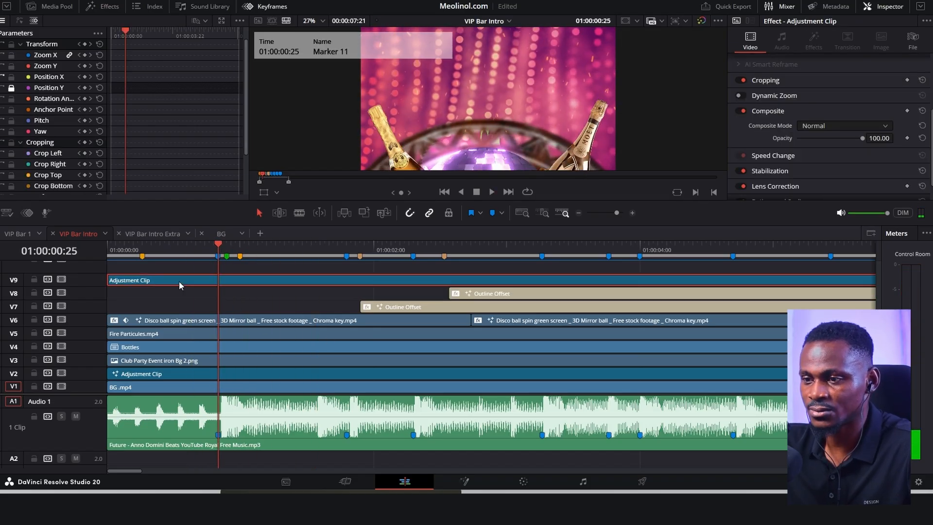
scroll(307, 291, "down", 4)
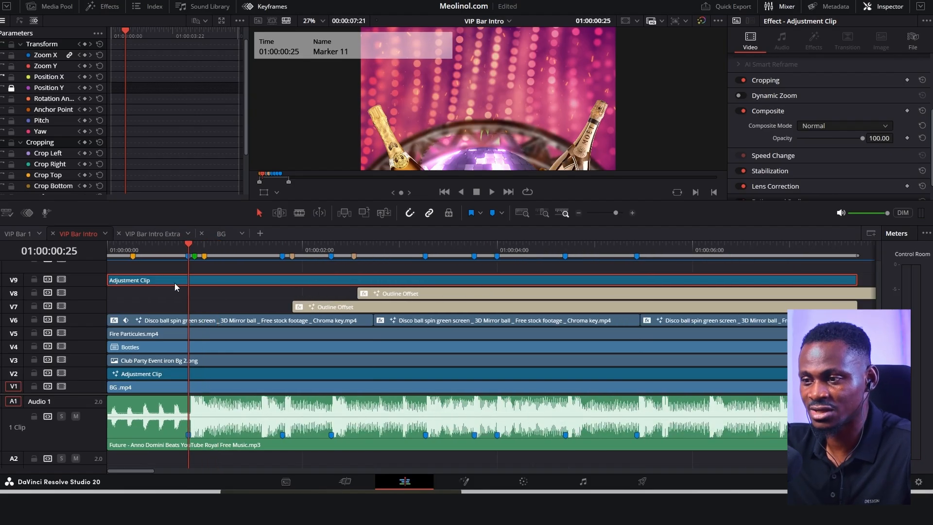
scroll(194, 281, "up", 2)
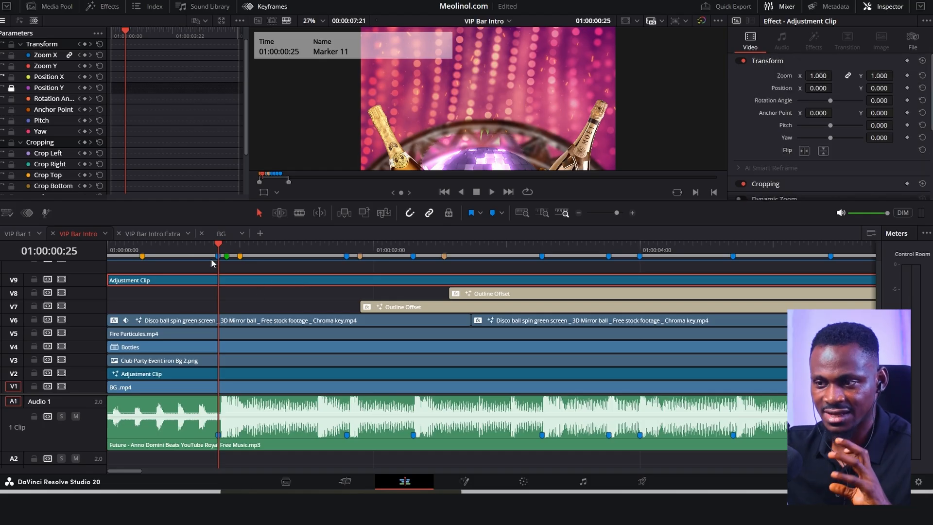
mouse_move(220, 248)
left_mouse_down()
mouse_move(209, 250)
mouse_move(219, 251)
left_mouse_up()
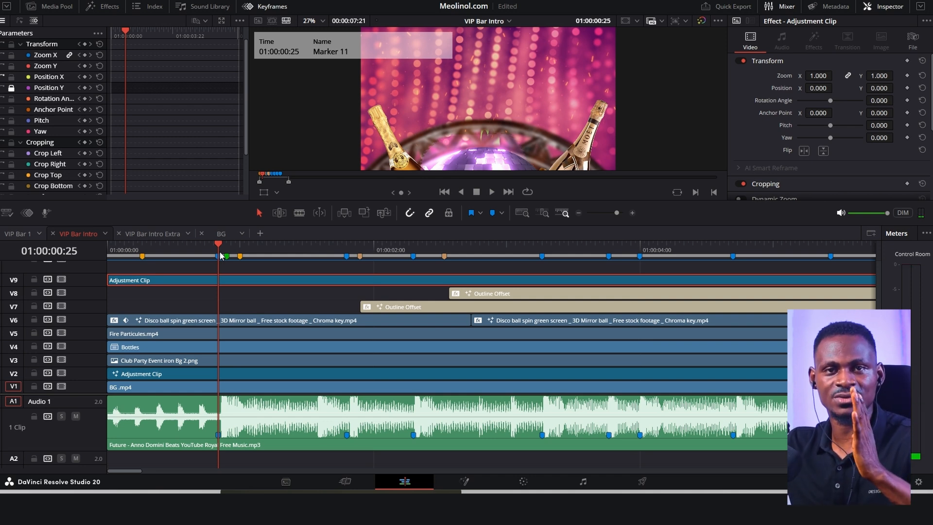
Step: Replay the moments before the first strong beat and return the playhead to the beat marker at 01:00:00:25
left_click_drag(220, 246, 193, 270)
key("space")
key("space")
left_click(191, 250)
key("space")
key("space")
left_click_drag(256, 247, 221, 257)
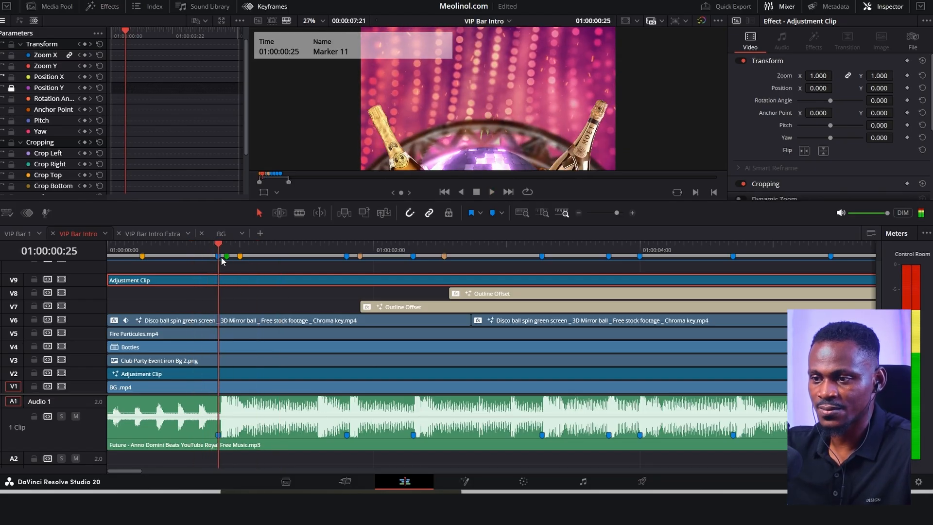
Step: Add Zoom keyframes to the V9 adjustment clip at 01:00:00:25, 01:00:00:27 and 01:00:00:29
left_click(907, 77)
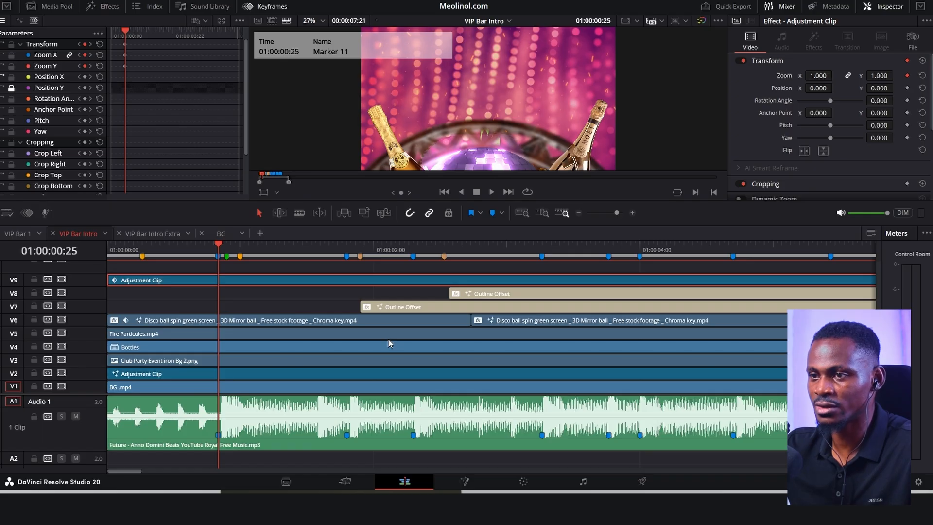
key("Right")
key("Right")
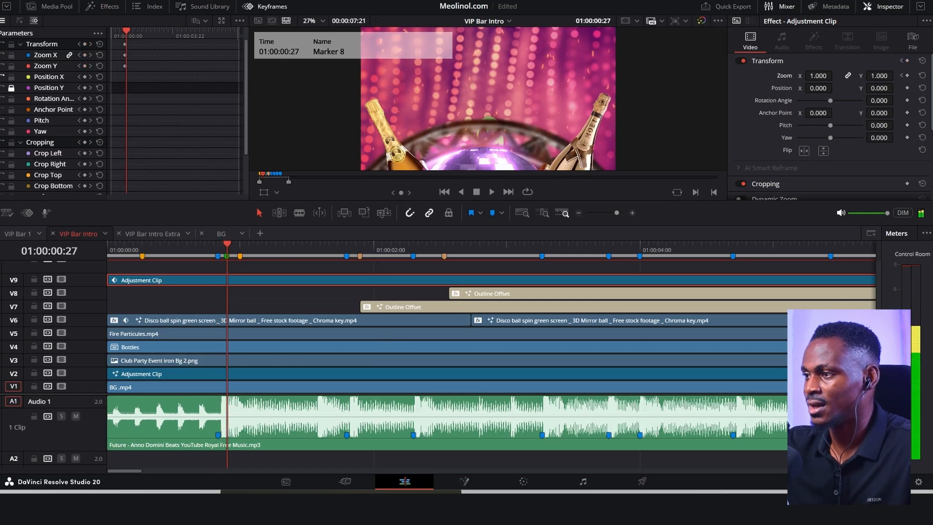
left_click(906, 76)
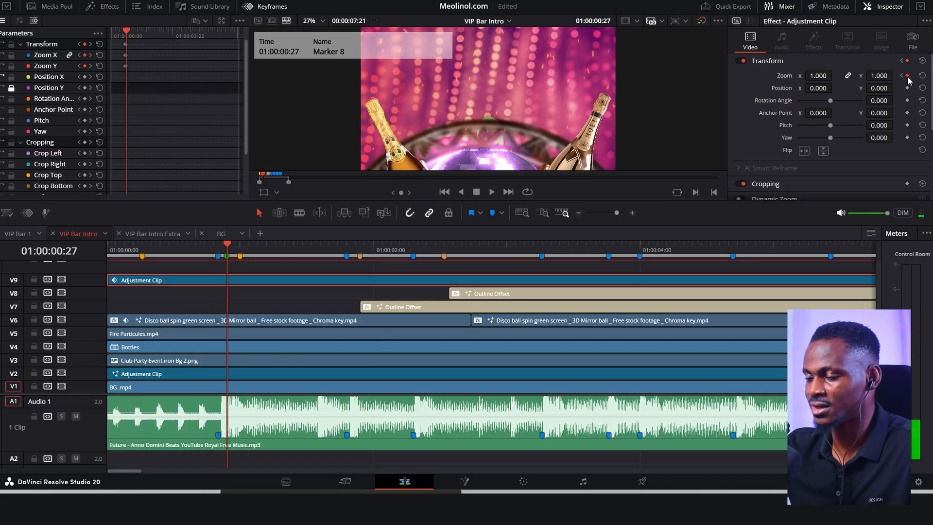
key("Right")
key("Right")
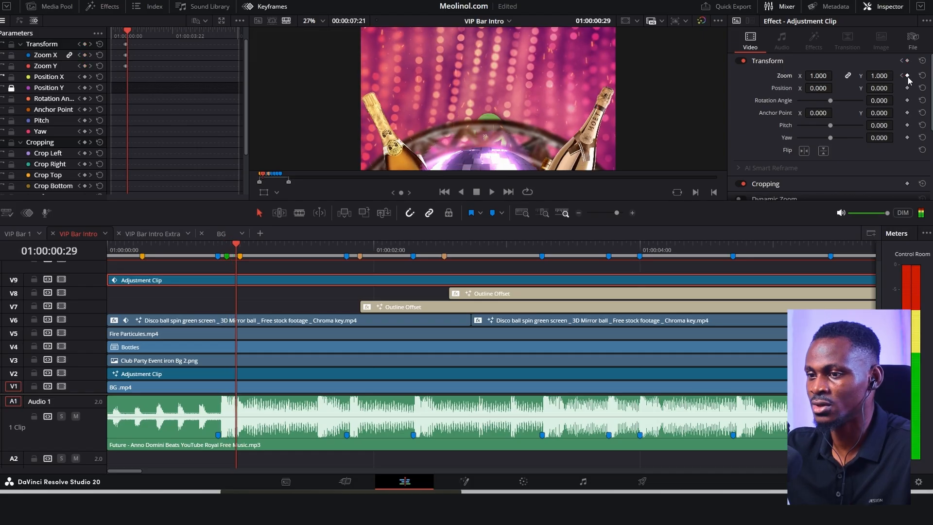
left_click(907, 76)
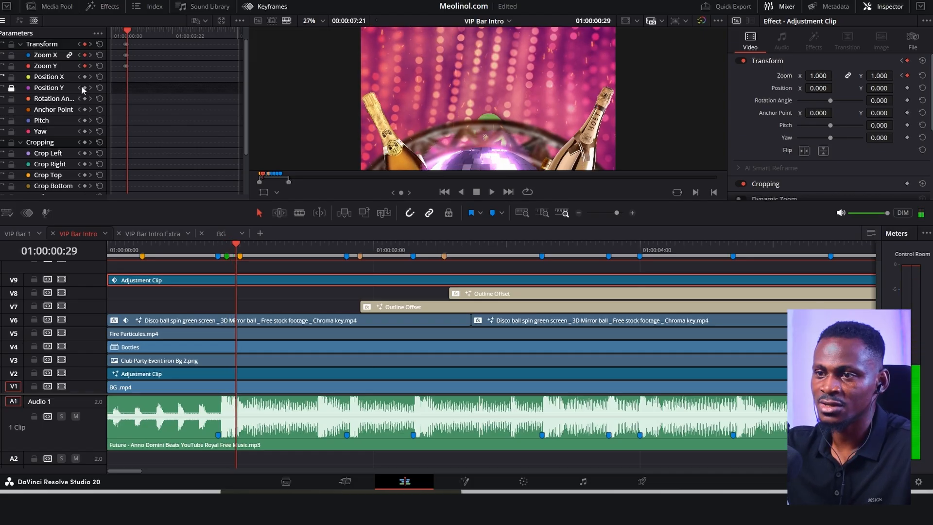
Step: Set the adjustment clip's Zoom to 1.100 at the middle keyframe, 01:00:00:27
scroll(136, 95, "up", 6)
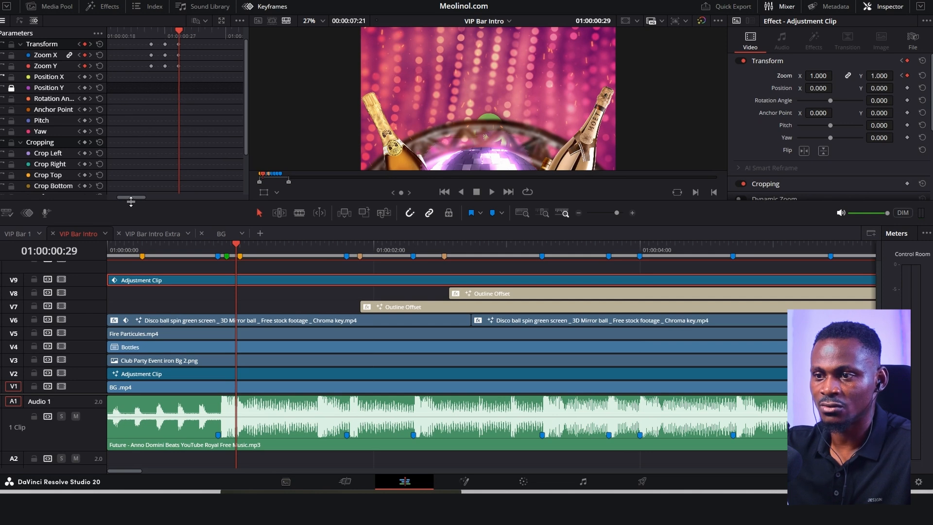
left_click_drag(135, 198, 141, 197)
left_click_drag(141, 197, 137, 197)
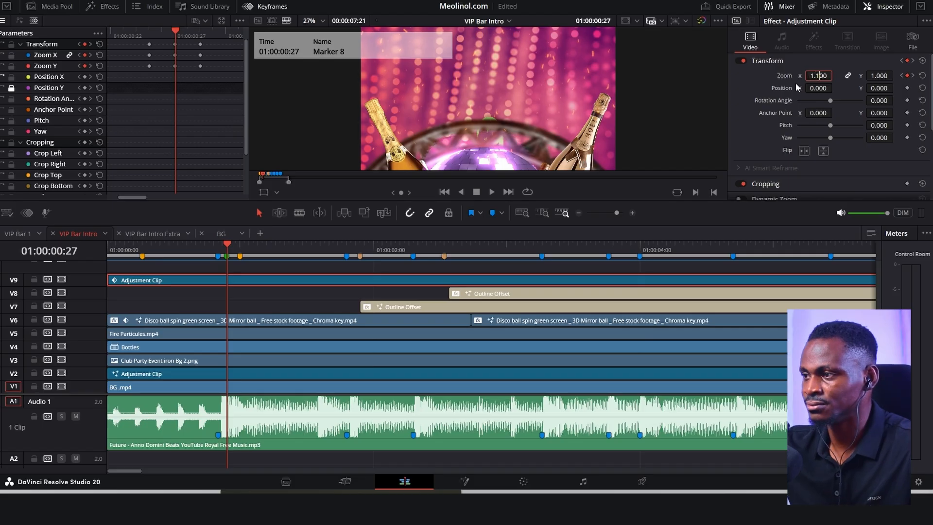
key("Return")
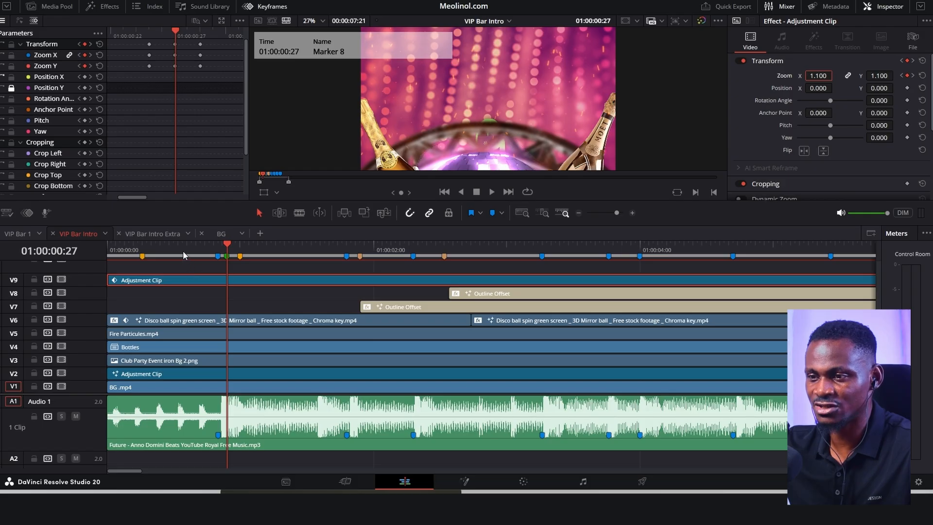
Step: Play back the section around the first strong beat repeatedly to check how the zoom pulse matches the music
left_click(168, 244)
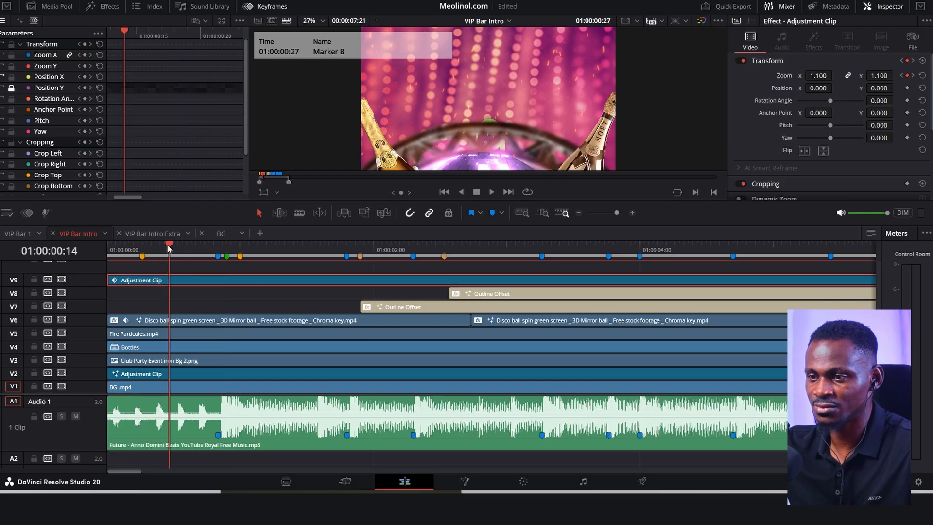
key("space")
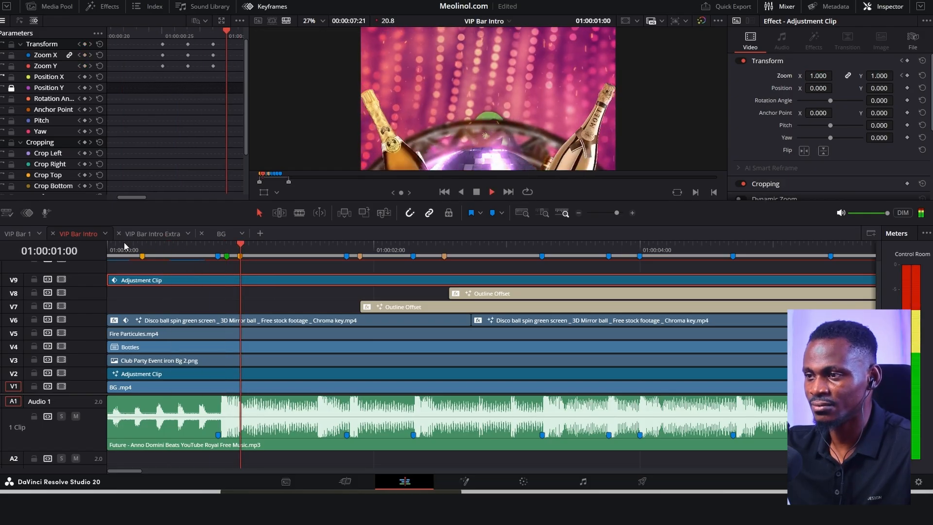
key("space")
left_click(171, 243)
key("space")
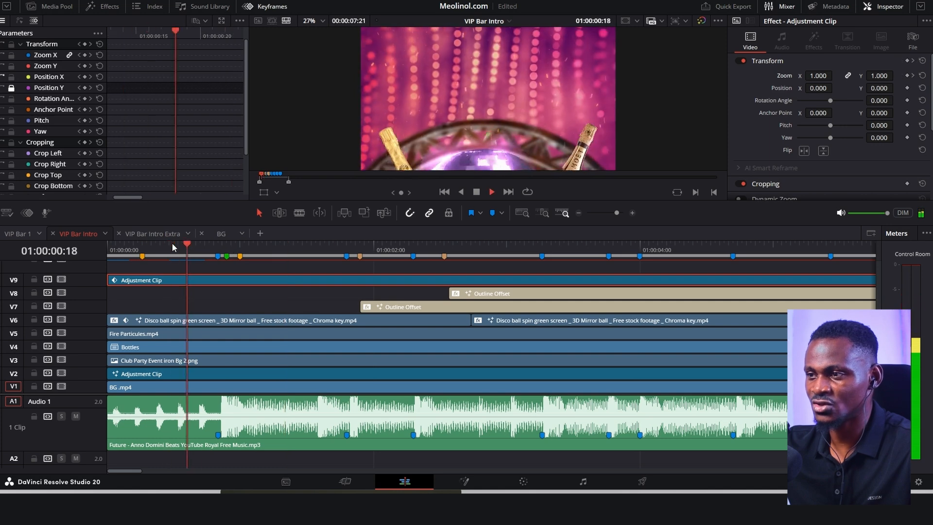
left_click(185, 245)
key("space")
left_click(176, 249)
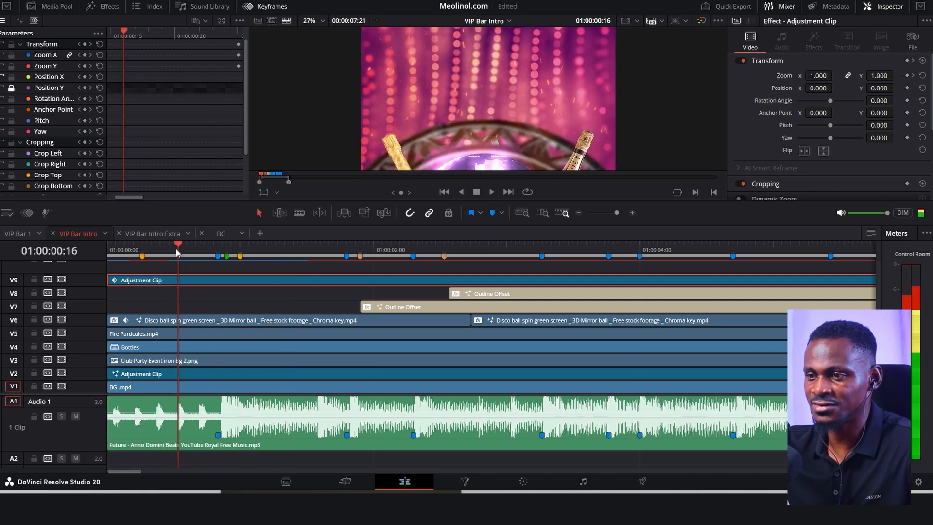
key("space")
left_click(172, 251)
key("space")
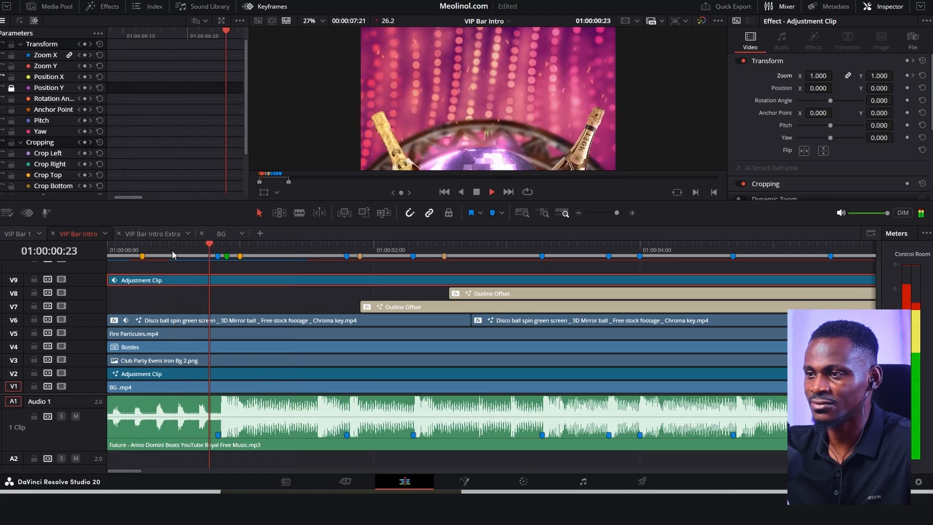
left_click(168, 250)
key("space")
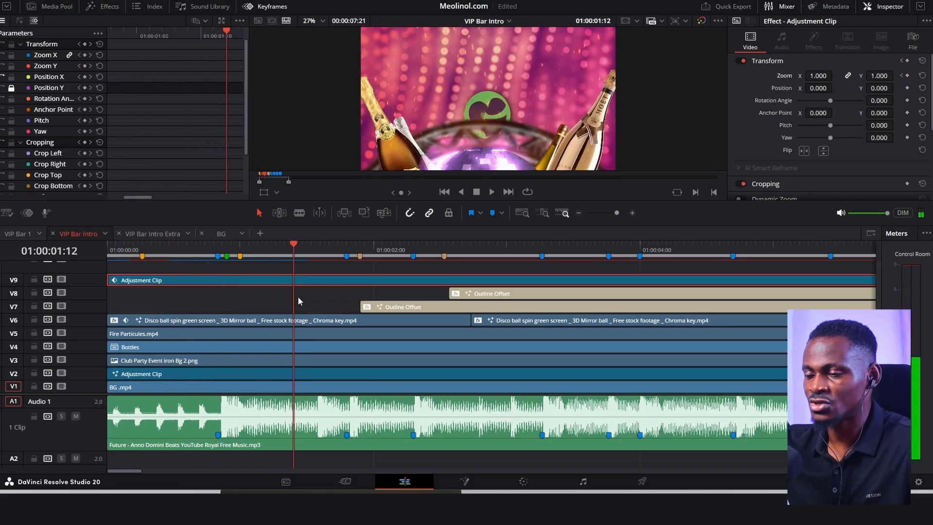
Step: Copy all three Zoom keyframes of the adjustment clip's first pulse, with the playhead at 01:00:00:25
scroll(293, 282, "down", 1)
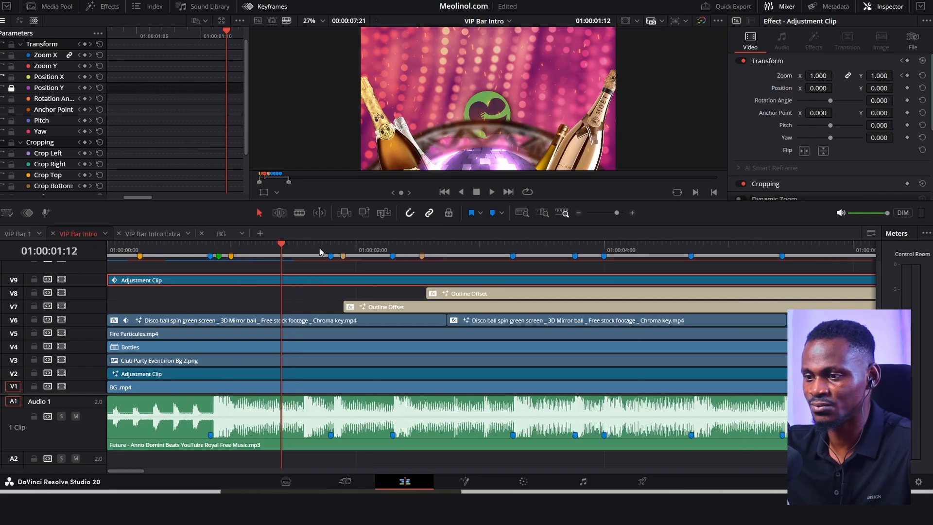
mouse_move(288, 244)
left_mouse_down()
mouse_move(606, 284)
mouse_move(216, 260)
mouse_move(334, 275)
left_mouse_up()
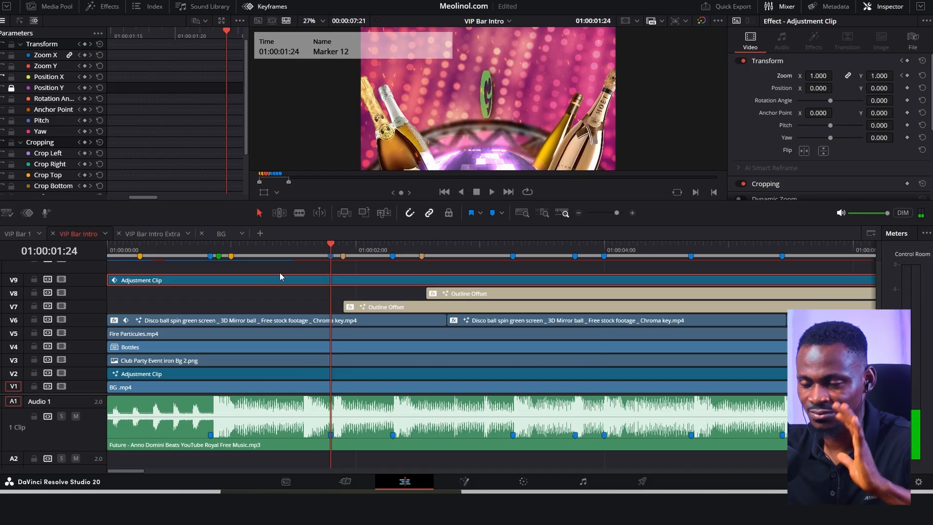
key("shift+Up")
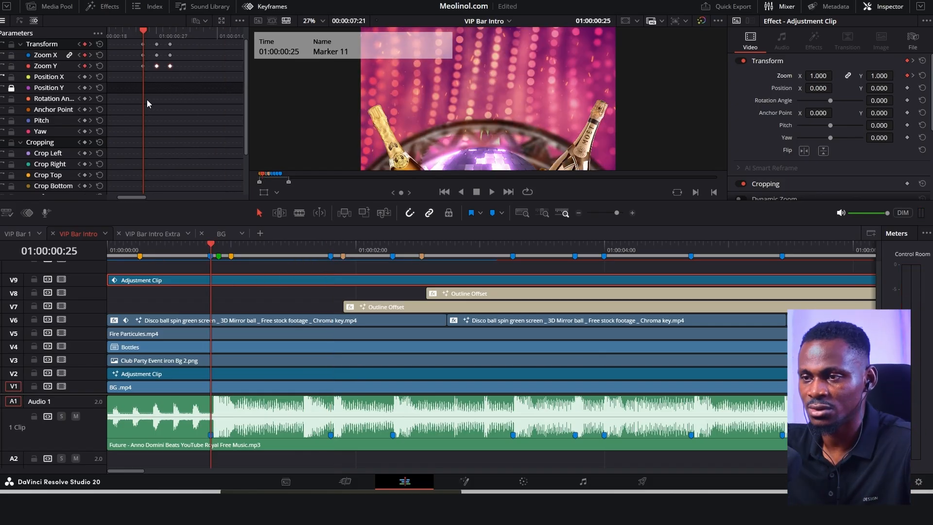
left_click_drag(179, 76, 195, 41)
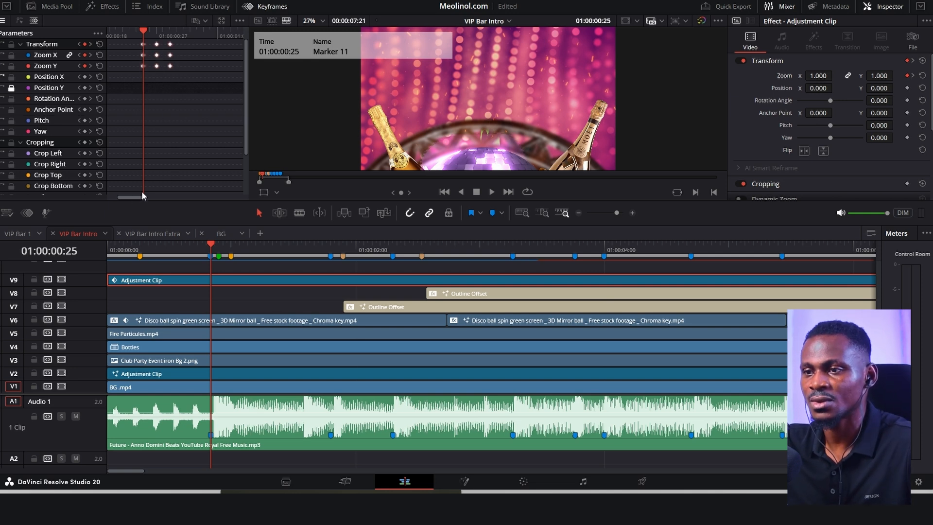
key("ctrl+c")
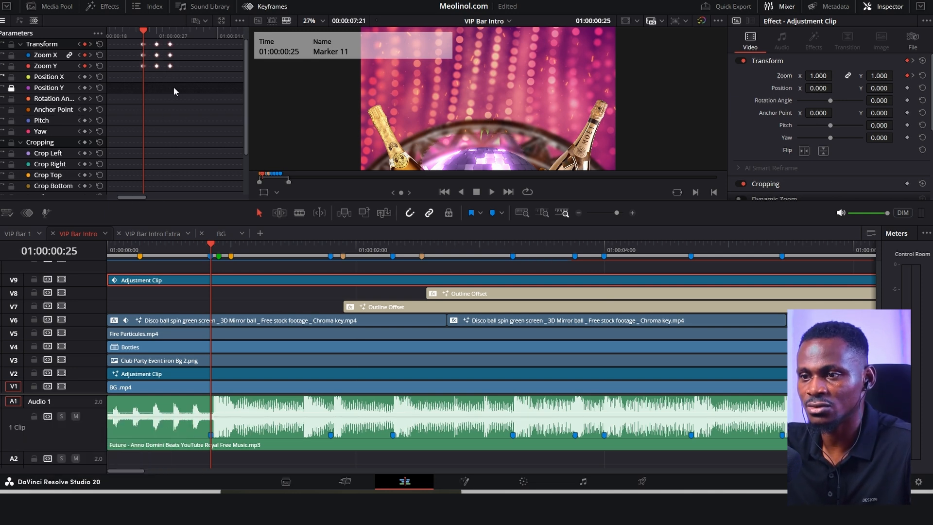
Step: Paste the copied zoom pulse keyframes at the second beat marker, 01:00:01:24
scroll(190, 118, "down", 2)
scroll(188, 114, "down", 2)
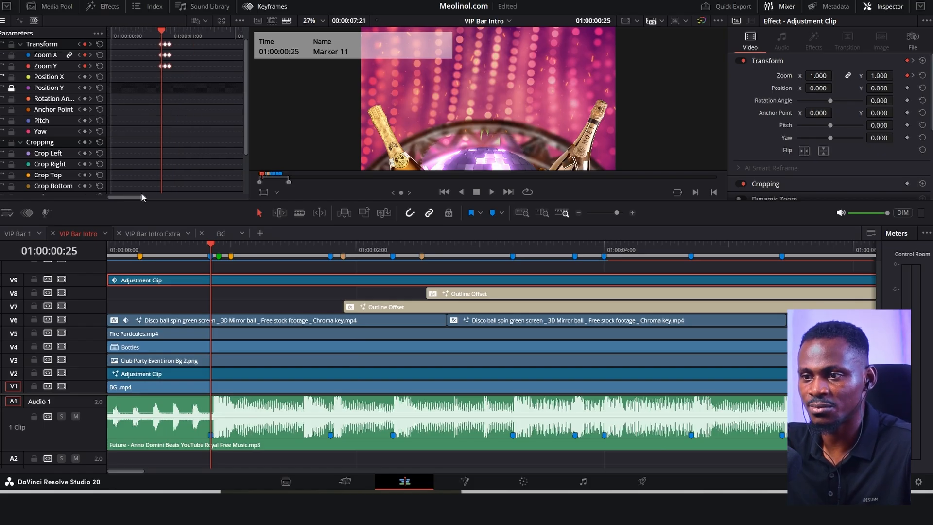
left_click_drag(138, 196, 156, 197)
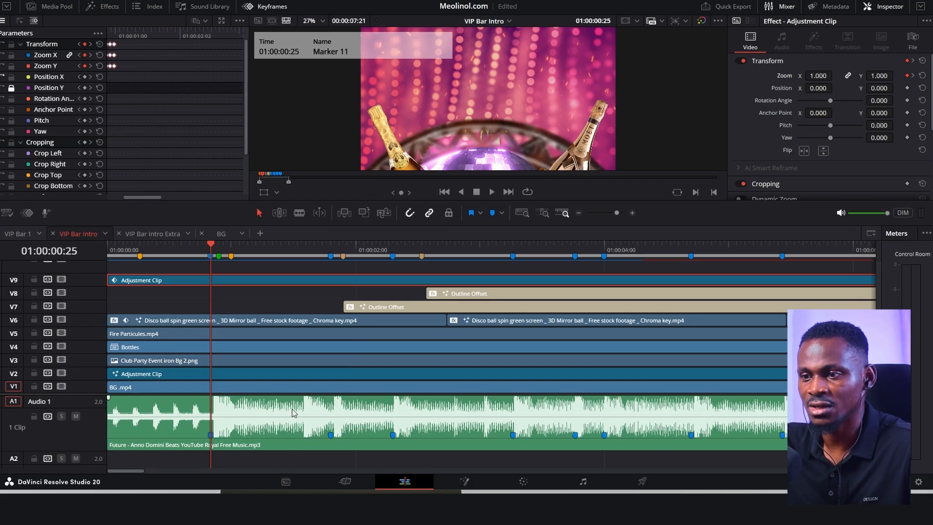
left_click_drag(240, 252, 328, 279)
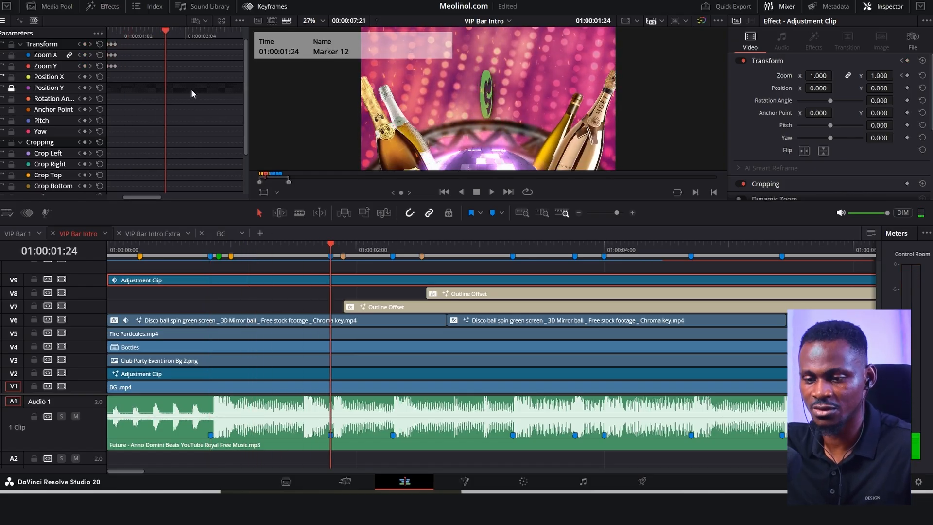
key("ctrl+v")
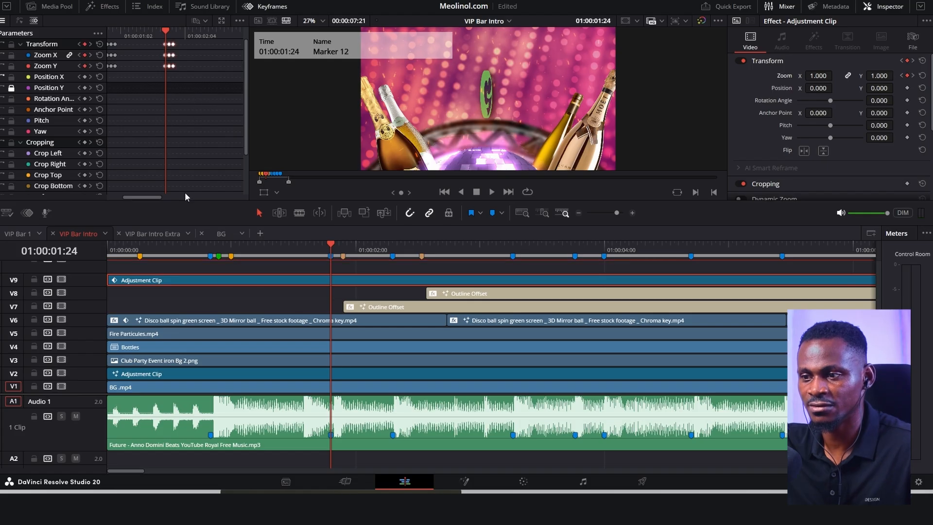
Step: Paste the same zoom pulse keyframes at the beat markers at 01:00:02:09 and 01:00:03:08
left_click(392, 253)
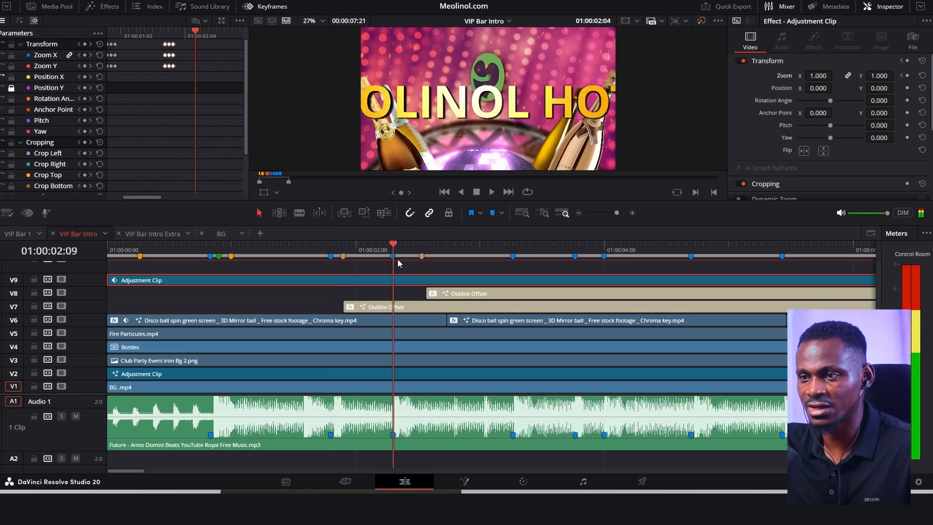
left_click(188, 115)
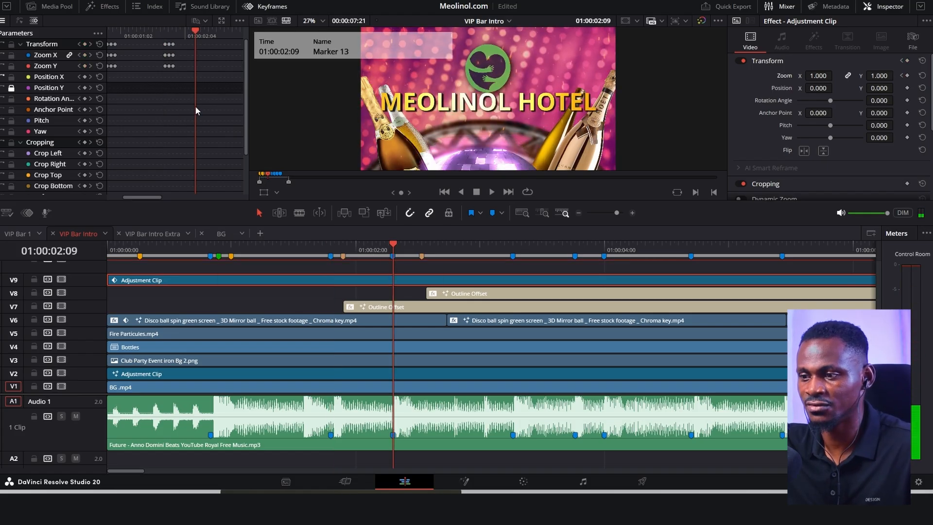
key("ctrl+v")
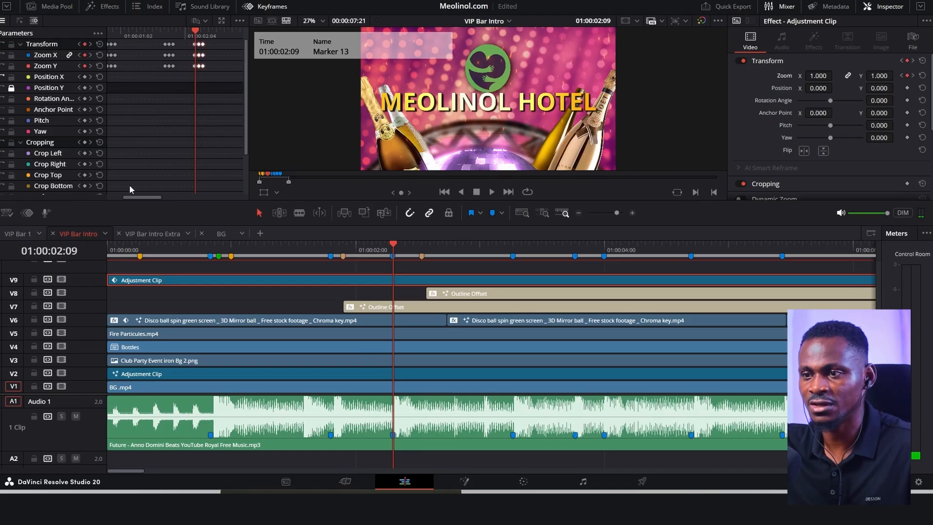
left_click_drag(147, 197, 179, 197)
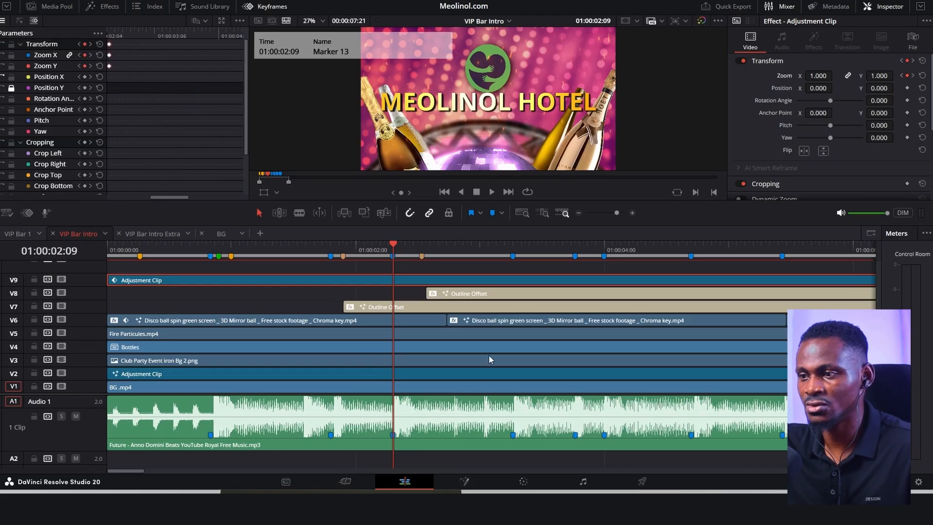
left_click_drag(483, 244, 507, 251)
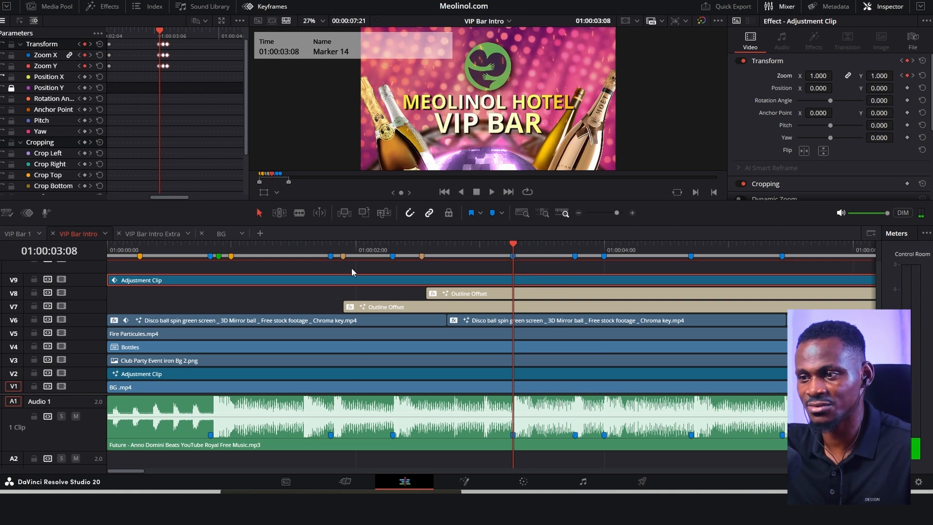
Step: Paste the copied zoom pulse keyframes at each remaining beat marker after 01:00:03:08, ending with the one at 01:00:05:13
left_click_drag(177, 197, 189, 198)
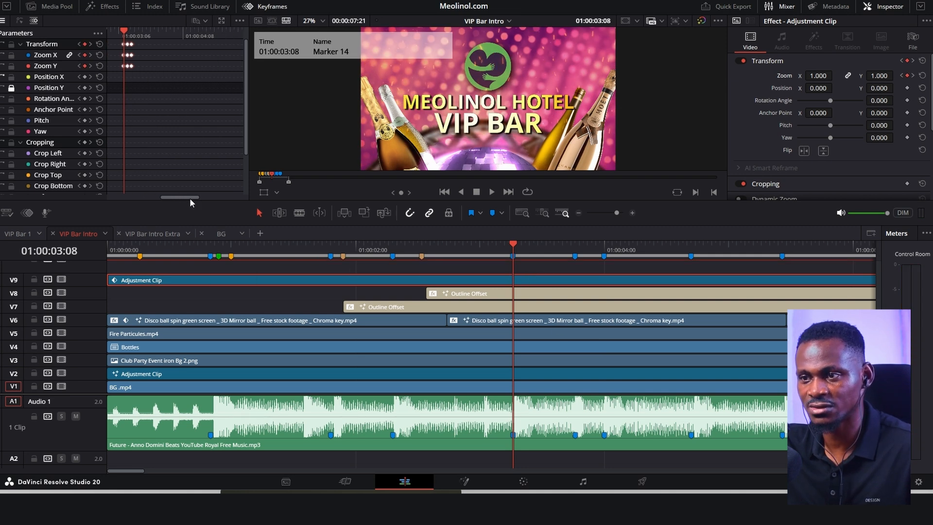
key("shift+Down")
key("ctrl+v")
left_click_drag(575, 245, 692, 246)
left_click(167, 144)
key("ctrl+v")
left_click(194, 122)
key("ctrl+v")
mouse_move(138, 470)
left_mouse_down()
mouse_move(157, 470)
mouse_move(88, 455)
left_mouse_up()
left_click(402, 246)
left_click(238, 164)
key("ctrl+v")
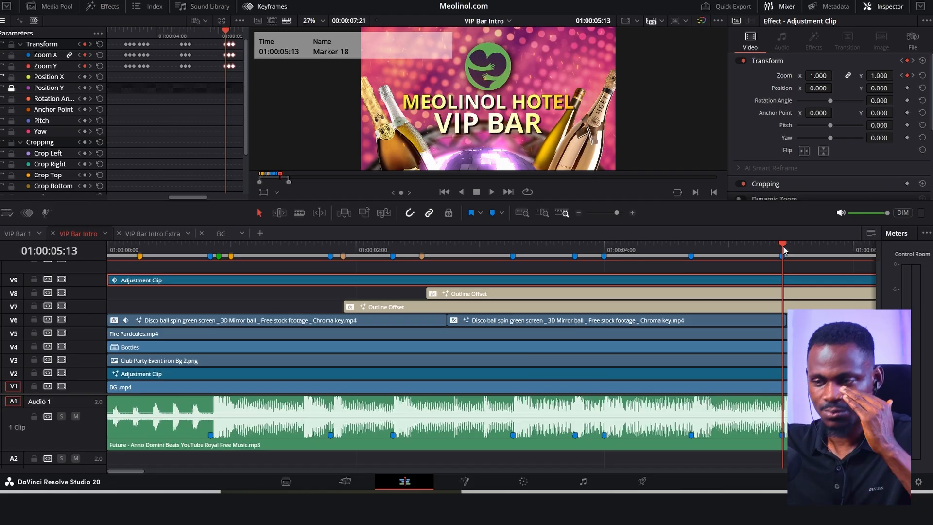
Step: Play back the whole intro from 01:00:00:00 to check the zoom pulses against the music beats
left_click_drag(782, 246, 70, 270)
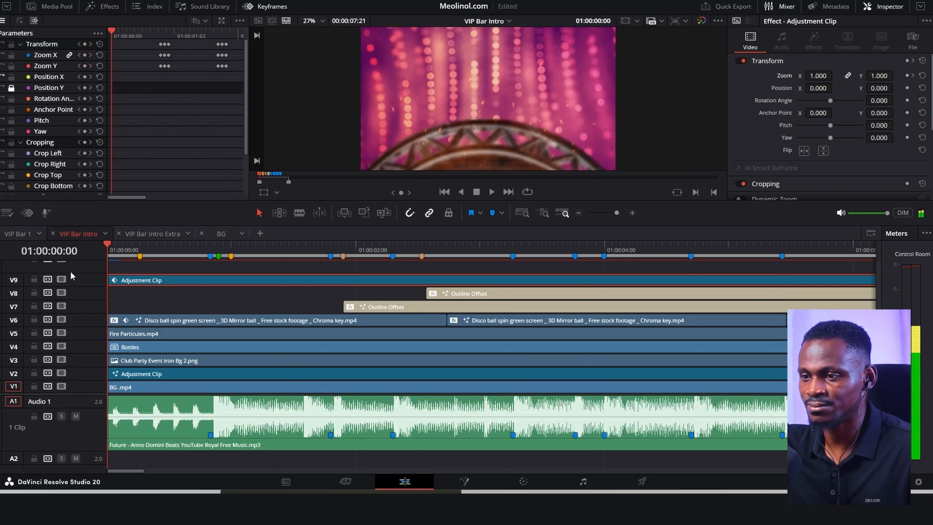
key("space")
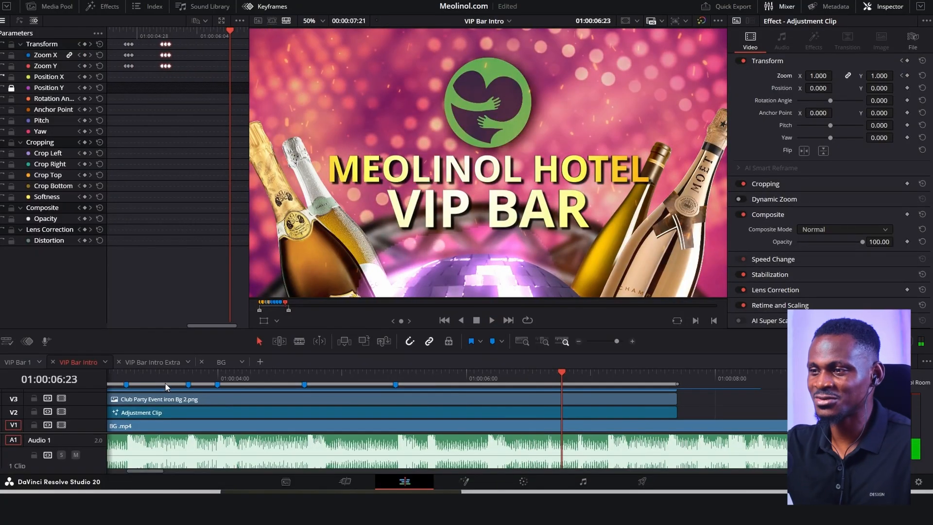
scroll(496, 405, "down", 1)
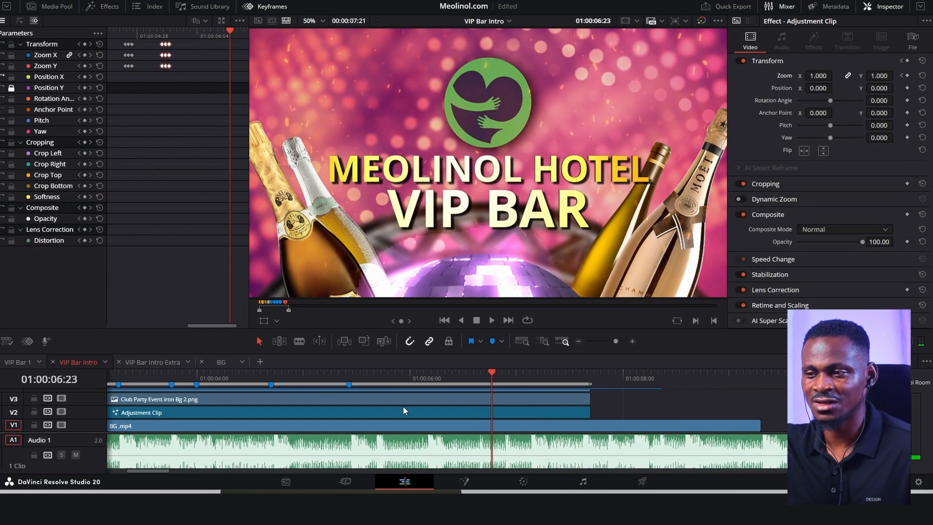
left_click_drag(149, 472, 93, 466)
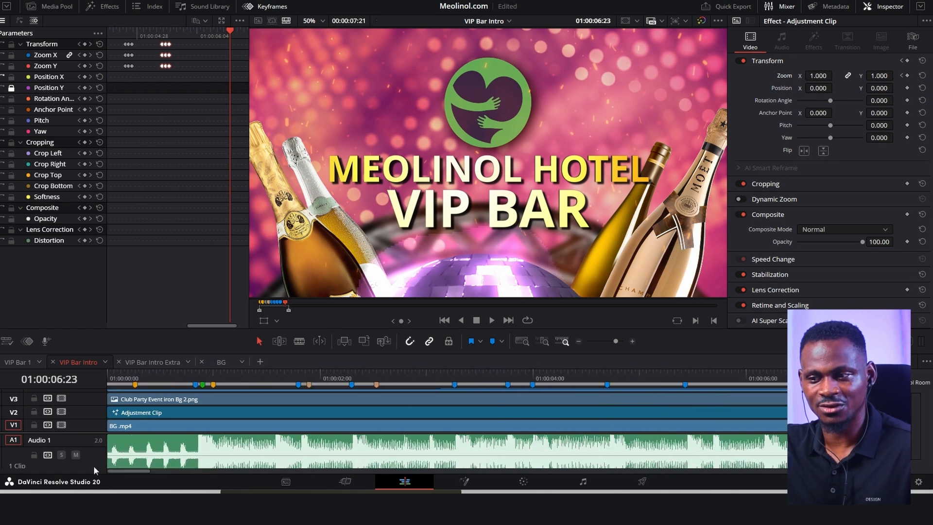